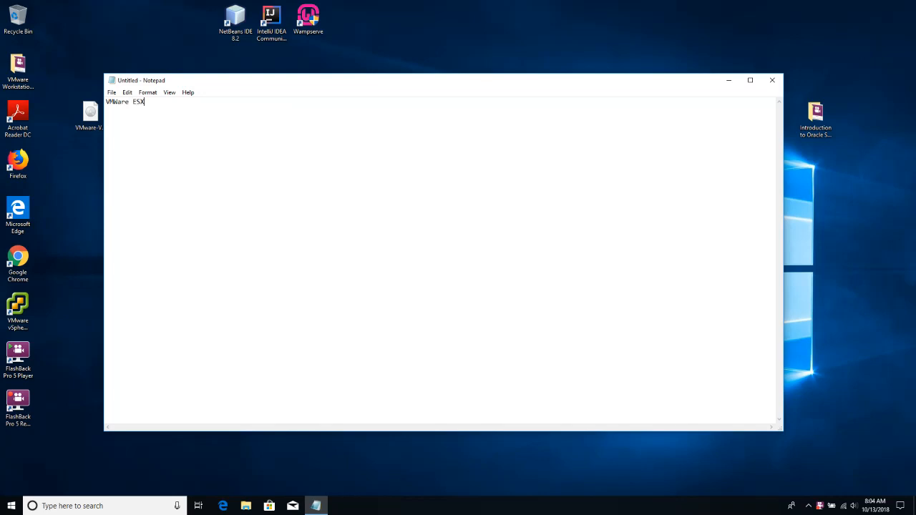
Complete the note's first line to read "VMWare ESXi hypervisor is enterprise level hypervisor or type 1 hypervisor"
{"action": "type", "text": "i hypervisor is enterprise level hyperviso"}
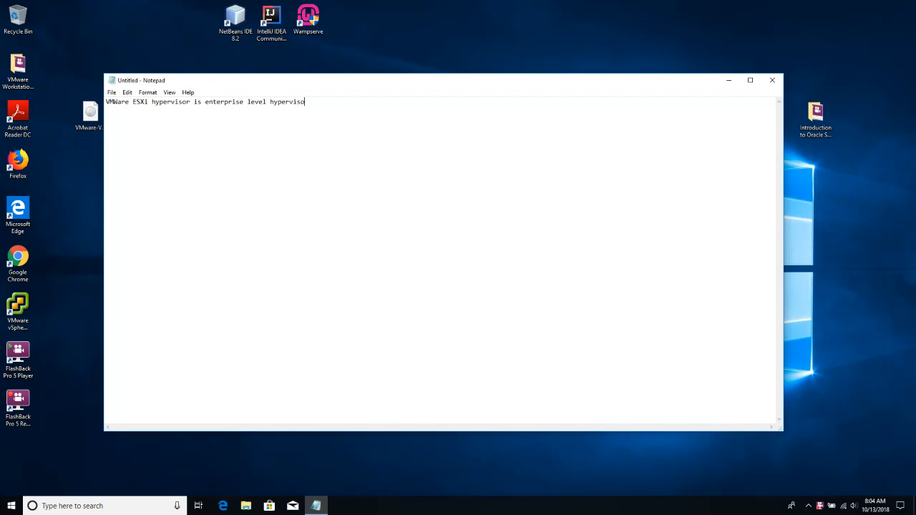
{"action": "type", "text": "r or type 1 hypervisor"}
{"action": "key", "text": "Return"}
Begin the second line with "THAT MEANS THAT IT RUNS DIRECTLY ON TOP OF THE COMPUTER HARDWARE AS AN OPERA"
{"action": "type", "text": "THAT MENA"}
{"action": "key", "text": "BackSpace"}
{"action": "key", "text": "BackSpace"}
{"action": "key", "text": "BackSpace"}
{"action": "type", "text": "EANS THA"}
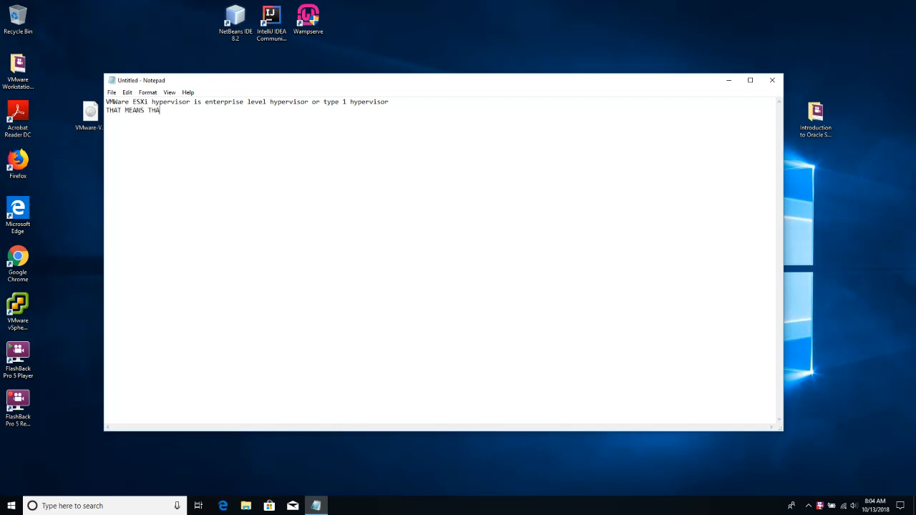
{"action": "type", "text": "T IT RUNS DIRECTLY ON TOP OF THE COM"}
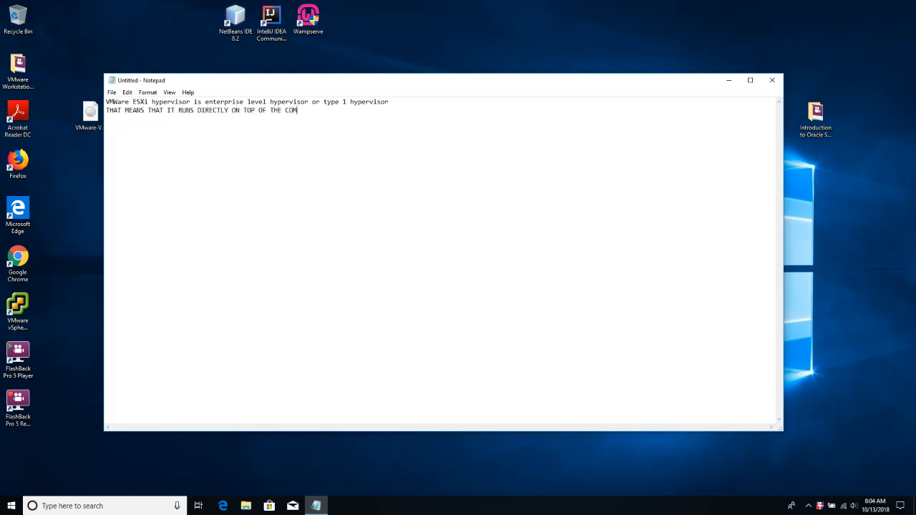
{"action": "type", "text": "PUTER HARDWARE AS AN OPERA"}
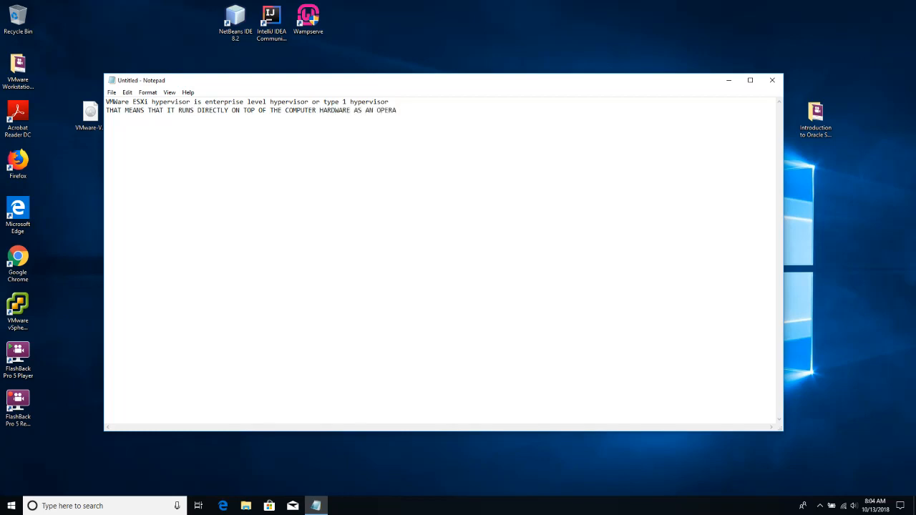
Finish the second line with "OPERATING SYSTEM THAT INCLUDES AND INTEGRATES ALL VITAL OS COMPONENTS SUCH AS A KERNEL"
{"action": "type", "text": "TING SYSTEM THAT INCLUDES AND INTEG"}
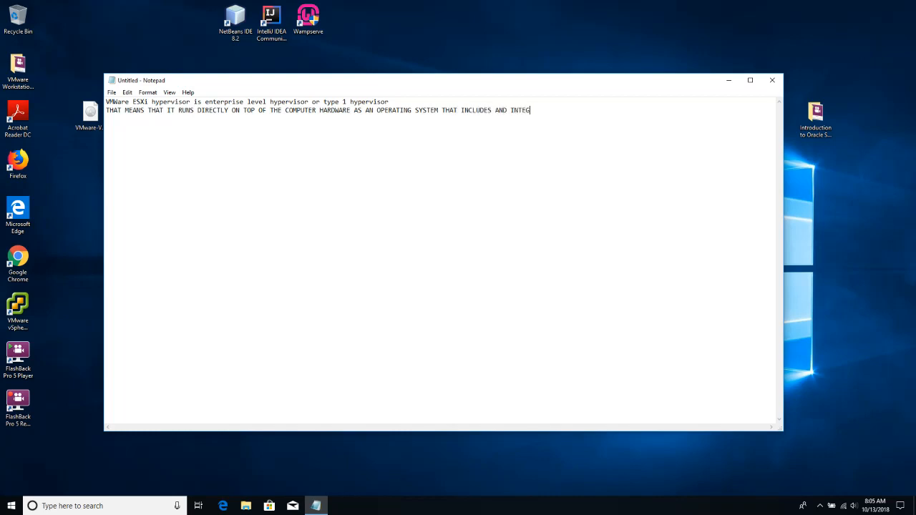
{"action": "type", "text": "RATES ALL VITAL OS COMPONENTS SUCH"}
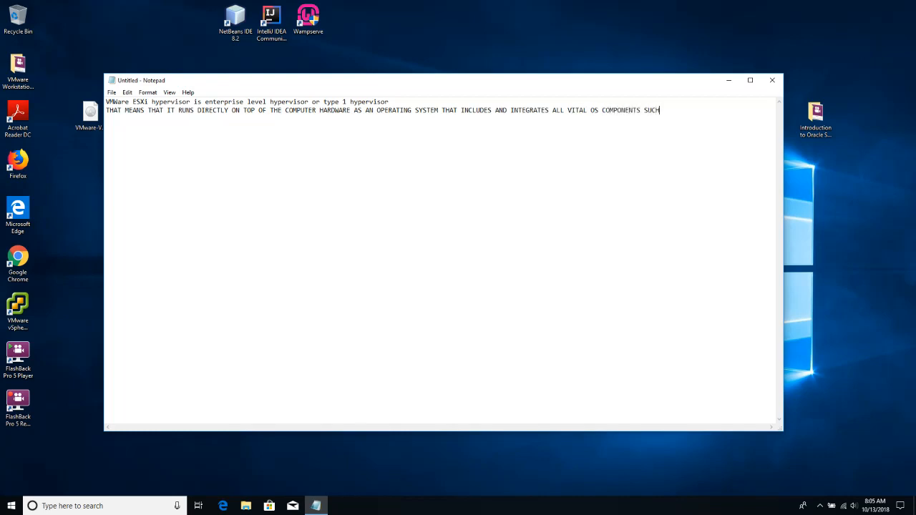
{"action": "type", "text": " AS A KERNEL"}
Below a blank line, add the heading "VMWare ESXI minumum requirements:" and the first requirement "VirtualBox version 5.0.18 or later"
{"action": "type", "text": "VMWare ESXI "}
{"action": "type", "text": "minumum"}
{"action": "type", "text": " requirements: "}
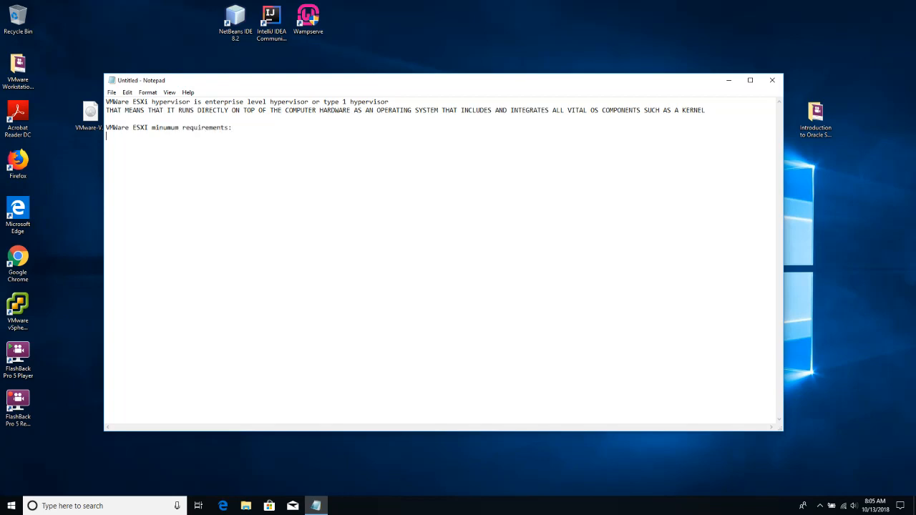
{"action": "type", "text": "VirtualB"}
{"action": "type", "text": "ox version 5"}
{"action": "type", "text": ".0.18 or later V"}
Add the requirement lines "VM with at least 4GB of RAM" and "VM with at least 2CPUs" to the note
{"action": "type", "text": "M"}
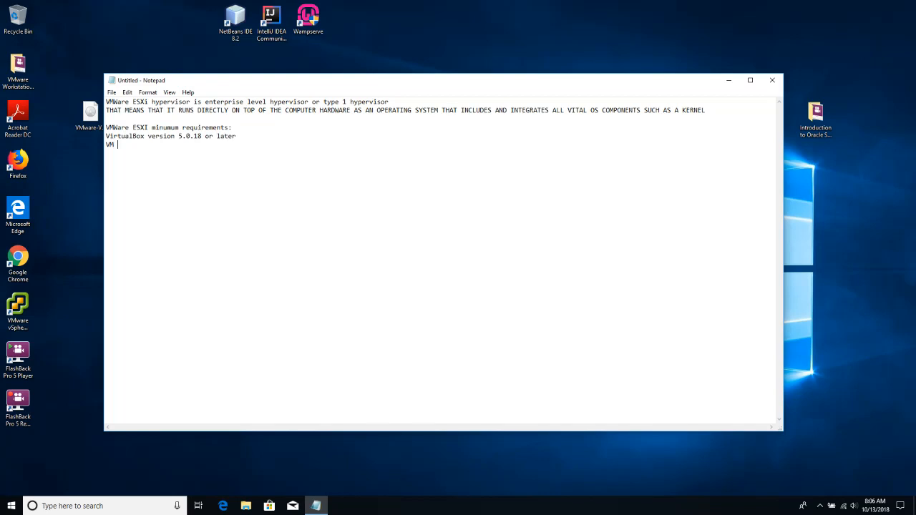
{"action": "type", "text": " with at least "}
{"action": "type", "text": "4GB"}
{"action": "type", "text": " of RAM V"}
{"action": "type", "text": "M wit"}
{"action": "type", "text": "h a"}
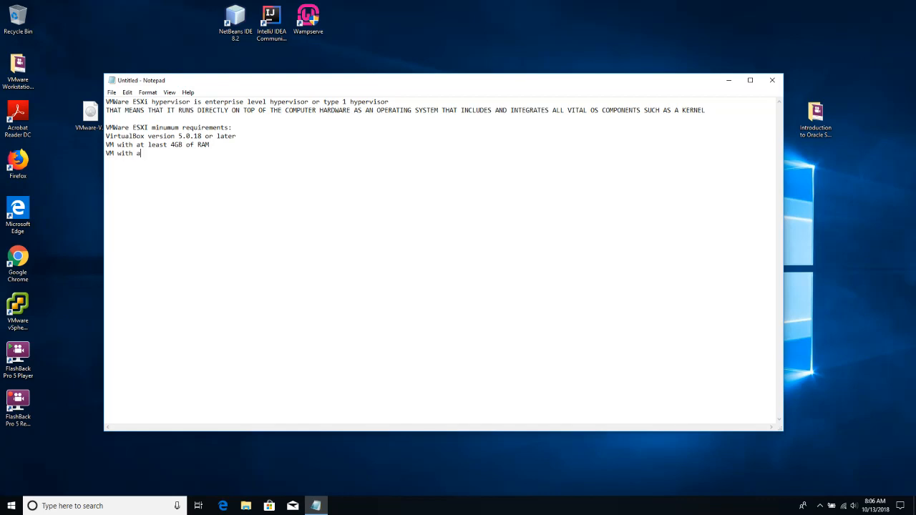
{"action": "type", "text": "t least 2CPUs"}
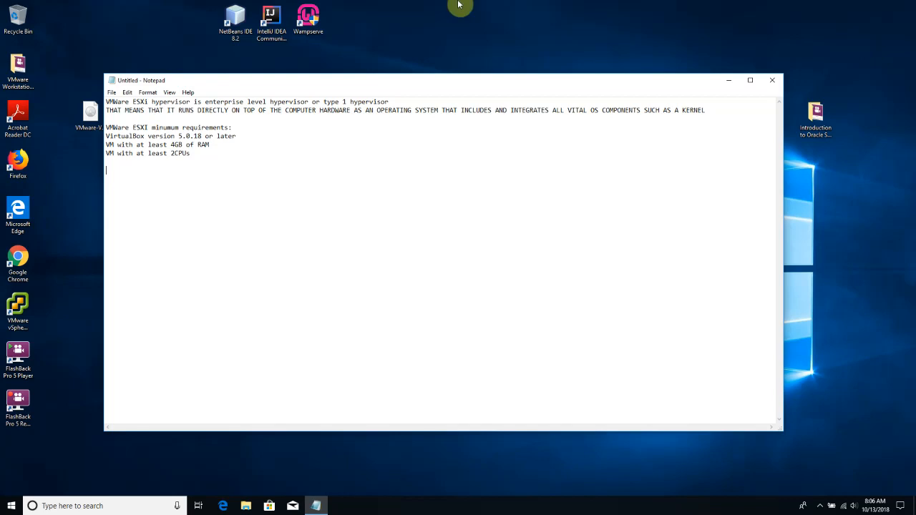
Close the note without saving it and open google.com in Google Chrome
{"action": "left_click", "coordinate": [770, 80]}
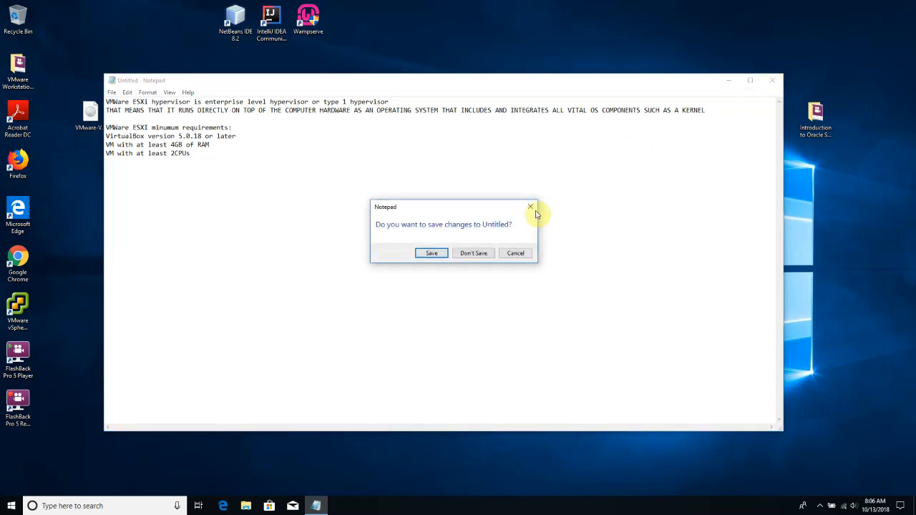
{"action": "left_click", "coordinate": [473, 253]}
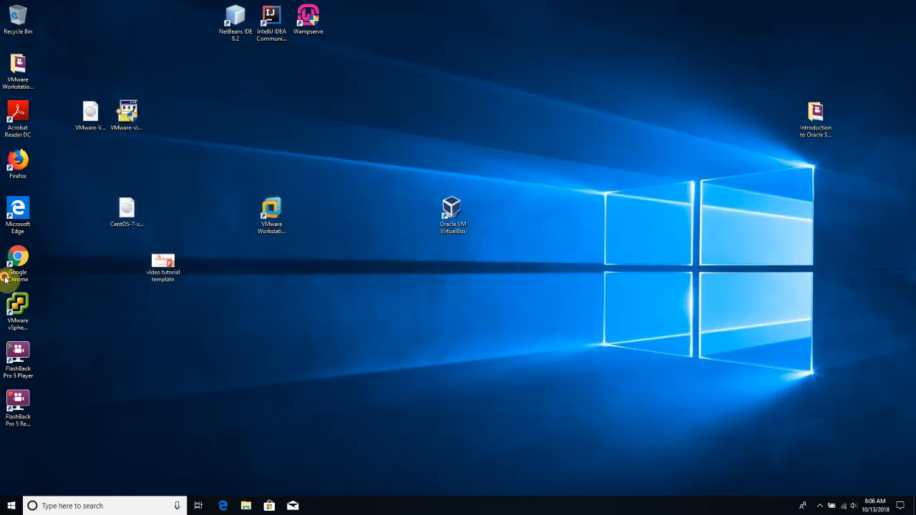
{"action": "double_click", "coordinate": [17, 263]}
{"action": "type", "text": "google.com"}
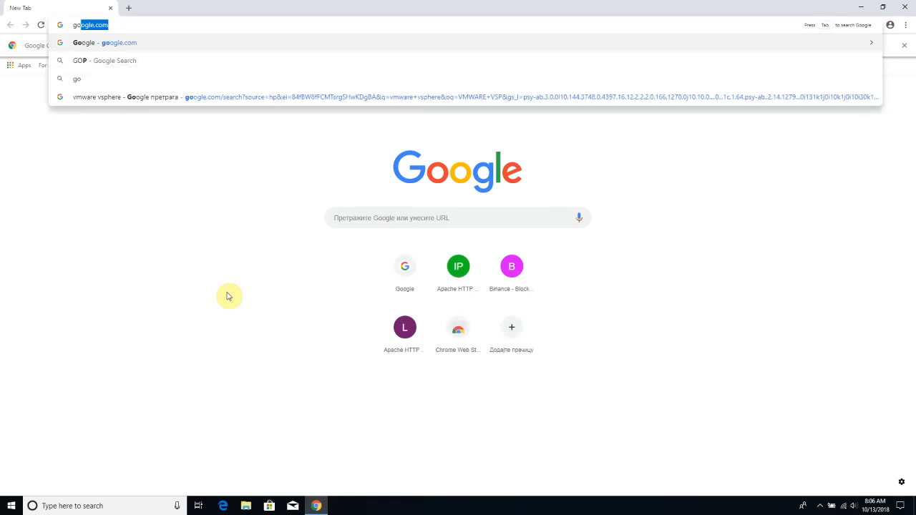
{"action": "key", "text": "Return"}
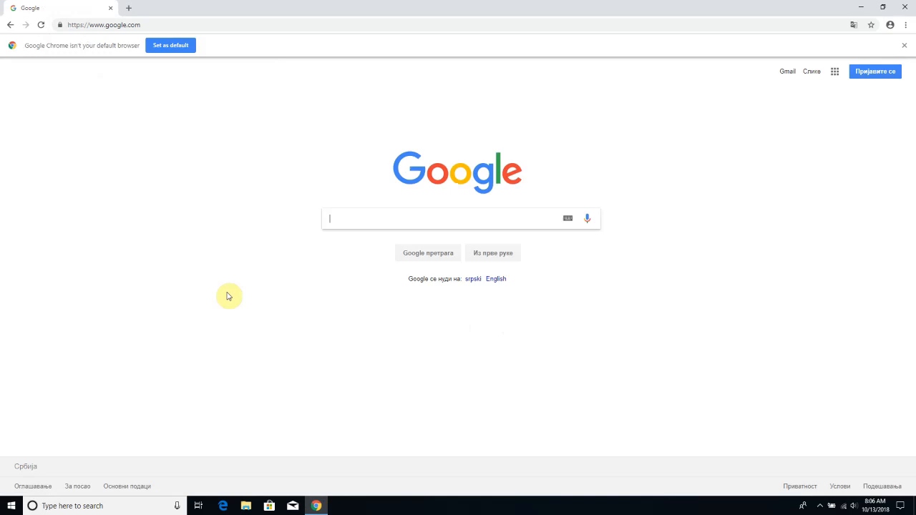
Search Google for "download vmware vsphere esxi" and open the "Download VMware vSphere" result
{"action": "type", "text": "download vm"}
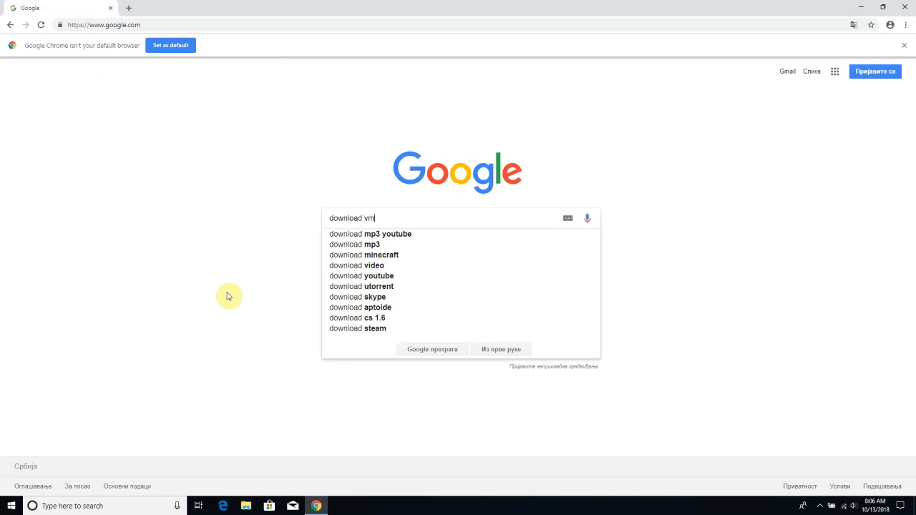
{"action": "type", "text": "ware vsp"}
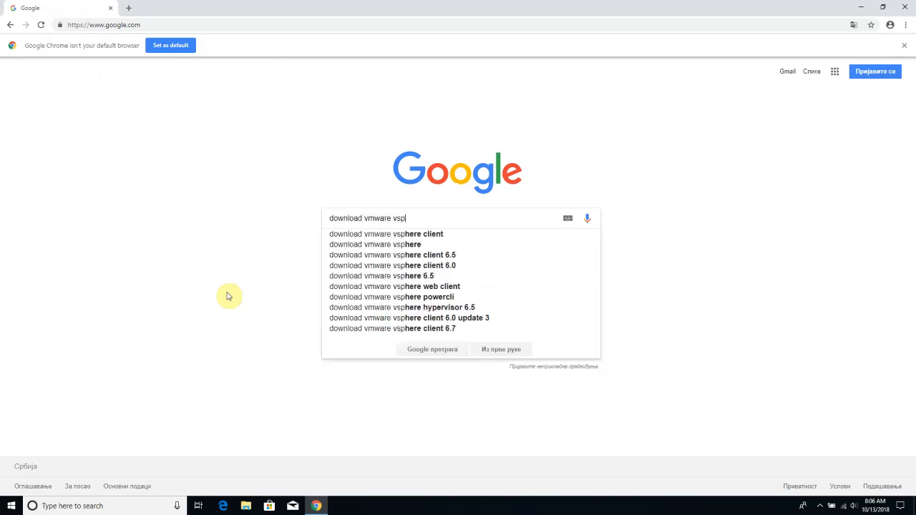
{"action": "type", "text": "here "}
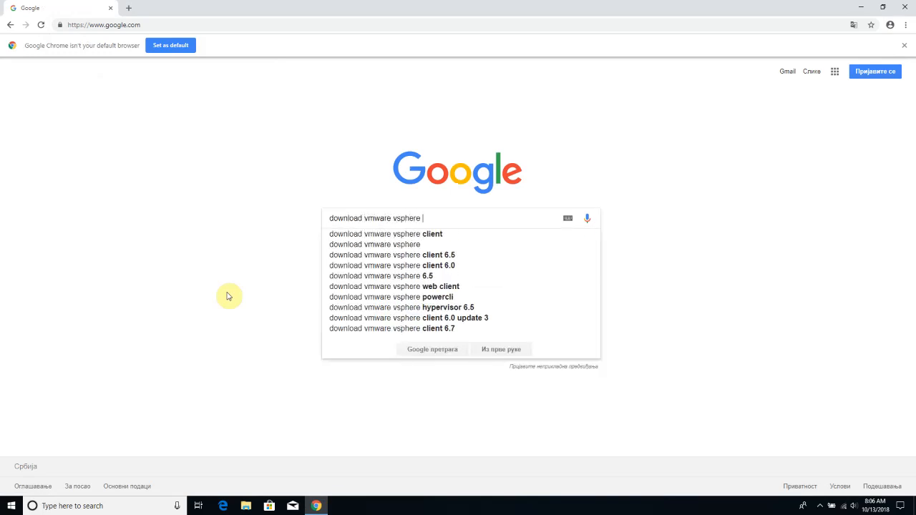
{"action": "type", "text": "esxi"}
{"action": "key", "text": "Return"}
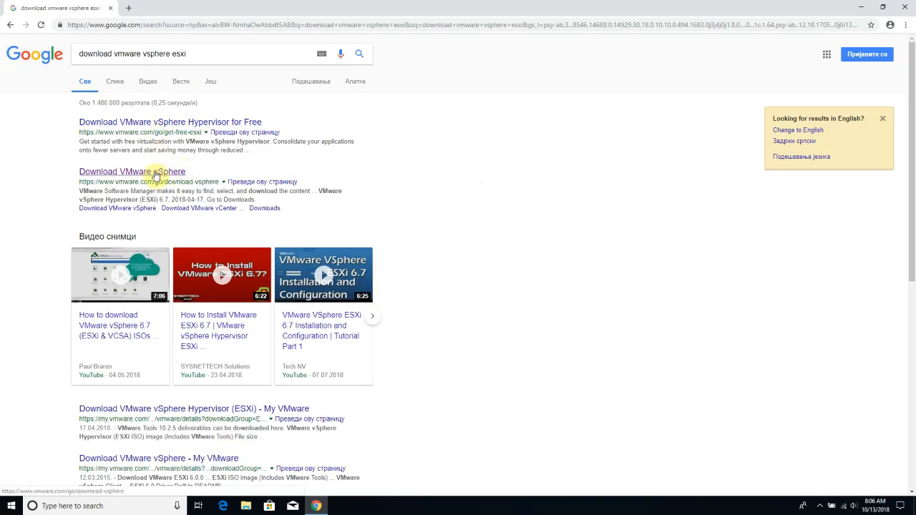
{"action": "left_click", "coordinate": [155, 174]}
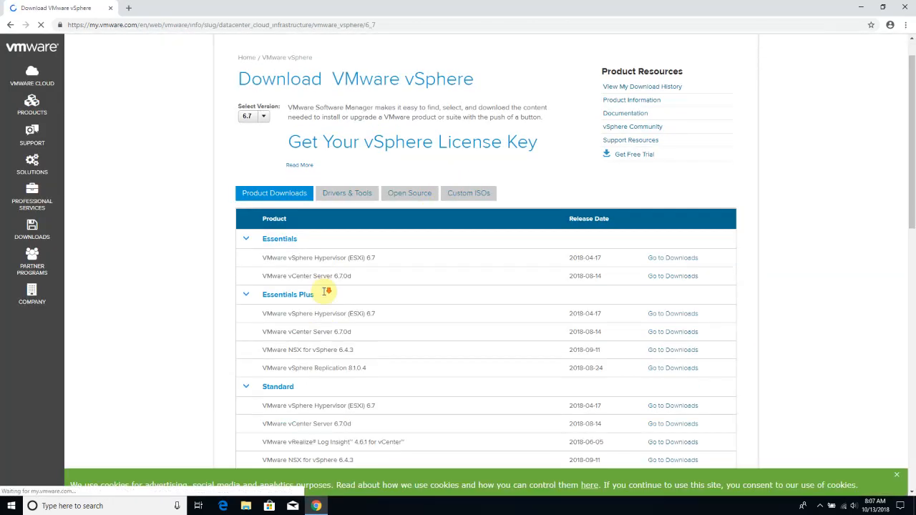
Examine the vSphere 6.7 product downloads by edition, especially the VMware vSphere Hypervisor (ESXi) 6.7 entry under Essentials
{"action": "scroll", "coordinate": [325, 292], "scroll_direction": "down", "scroll_amount": 1}
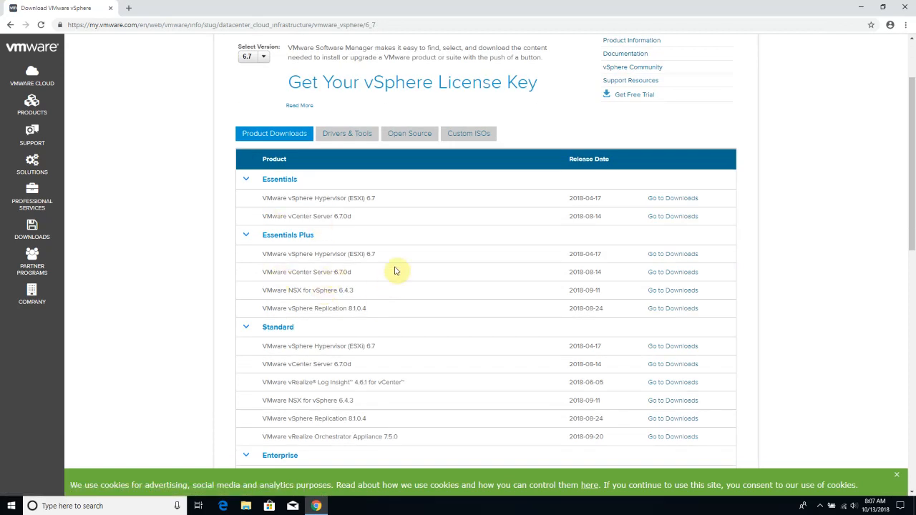
{"action": "scroll", "coordinate": [423, 274], "scroll_direction": "up", "scroll_amount": 1}
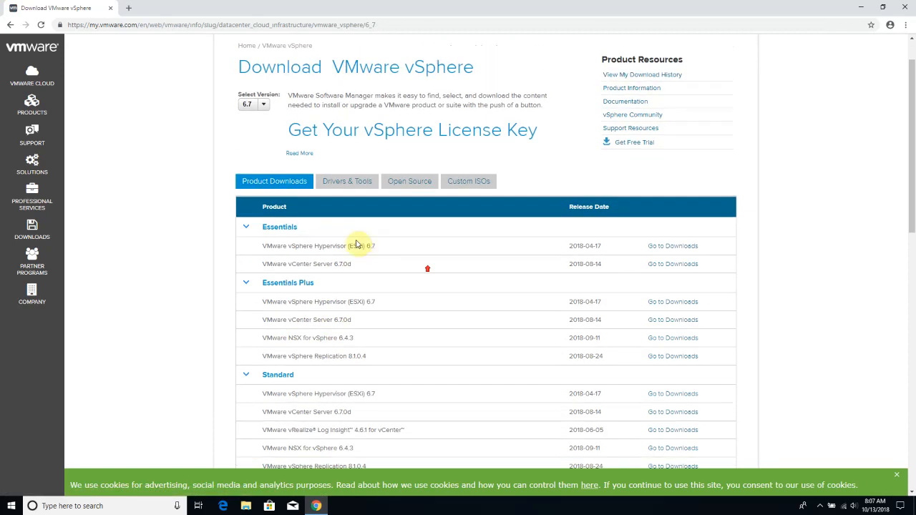
{"action": "scroll", "coordinate": [301, 259], "scroll_direction": "down", "scroll_amount": 2}
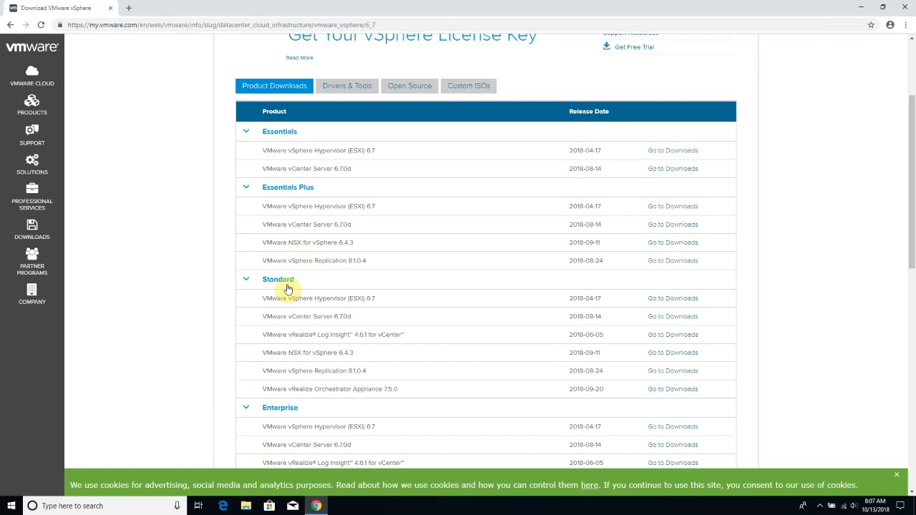
{"action": "scroll", "coordinate": [290, 283], "scroll_direction": "down", "scroll_amount": 4}
{"action": "scroll", "coordinate": [292, 324], "scroll_direction": "up", "scroll_amount": 7}
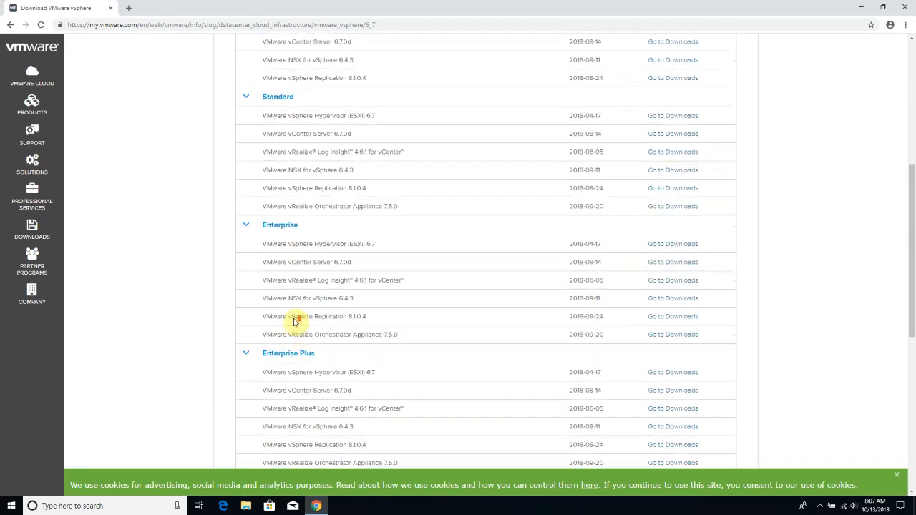
{"action": "scroll", "coordinate": [293, 322], "scroll_direction": "down", "scroll_amount": 1}
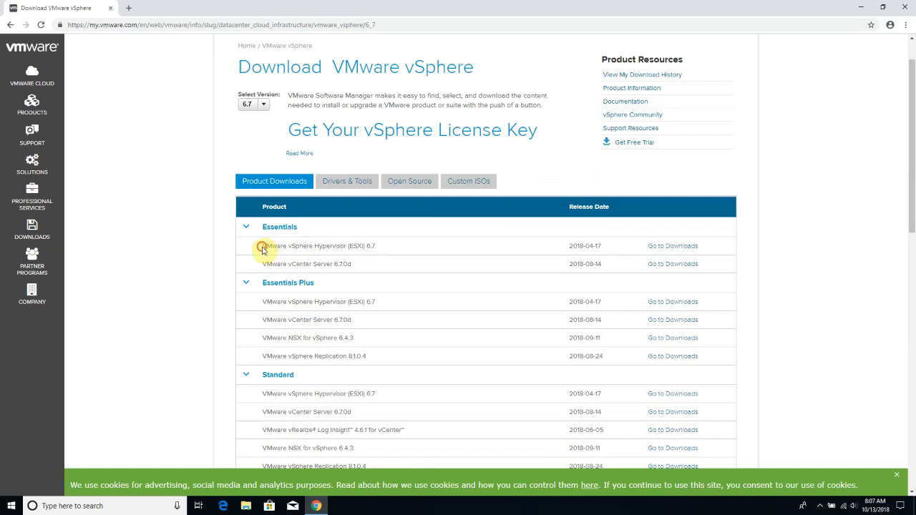
{"action": "left_click_drag", "start_coordinate": [262, 246], "coordinate": [376, 247]}
{"action": "left_click", "coordinate": [389, 248]}
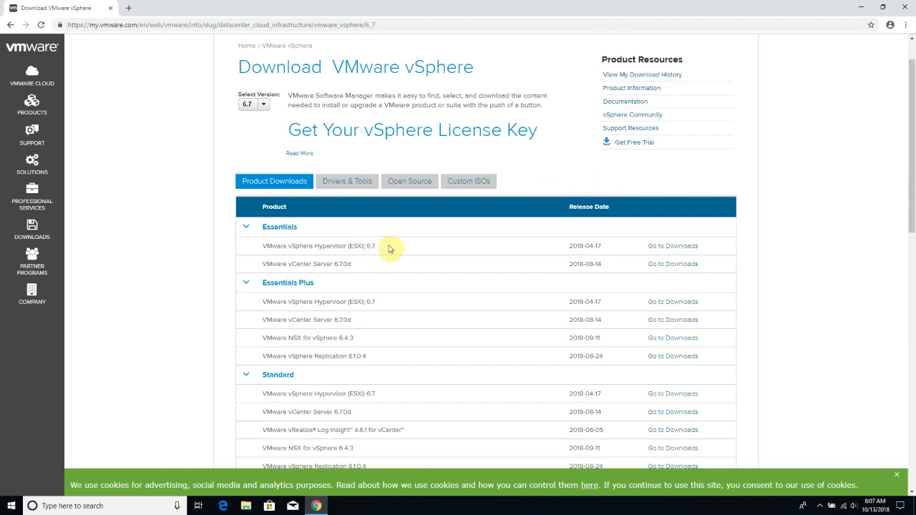
{"action": "scroll", "coordinate": [400, 245], "scroll_direction": "up", "scroll_amount": 1}
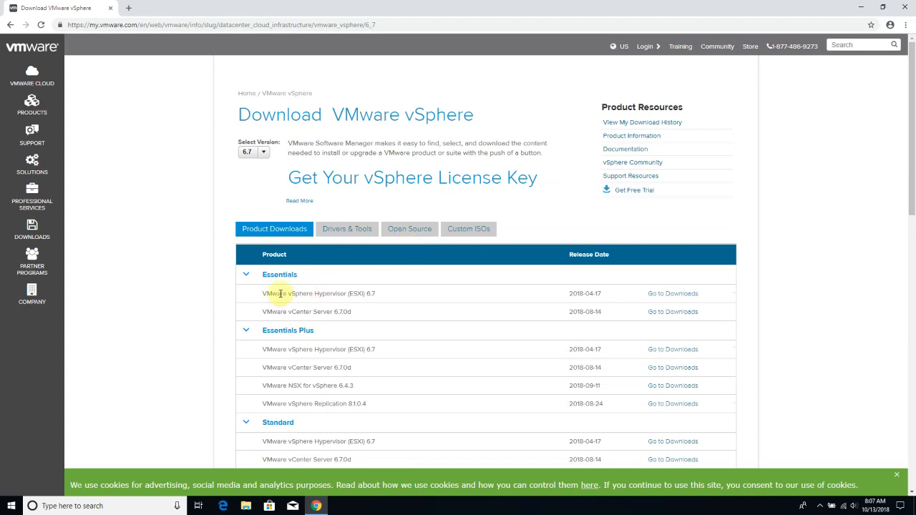
{"action": "scroll", "coordinate": [566, 243], "scroll_direction": "down", "scroll_amount": 1}
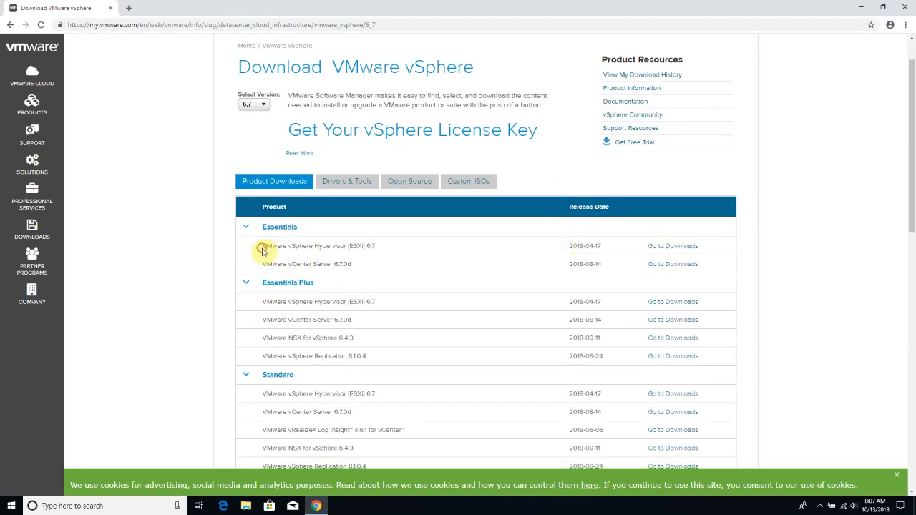
{"action": "left_click_drag", "start_coordinate": [262, 250], "coordinate": [389, 251]}
{"action": "left_click", "coordinate": [389, 250]}
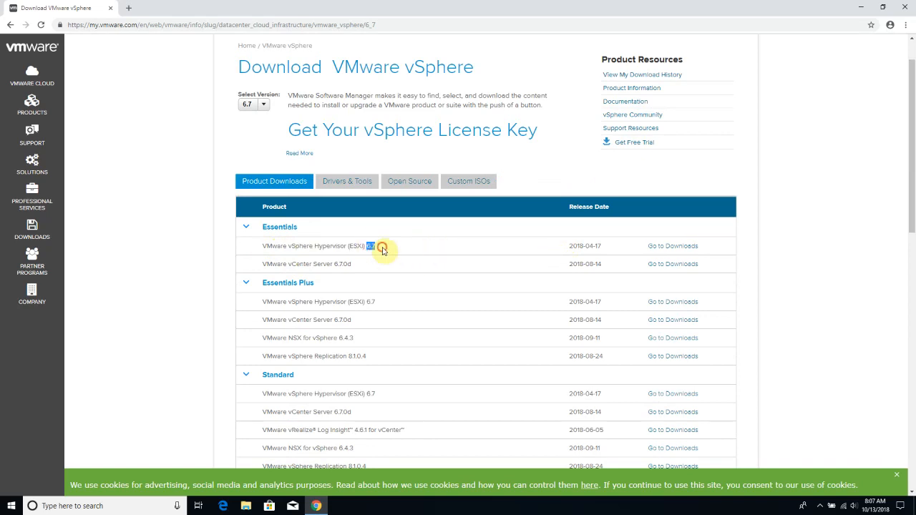
Open the downloads for the Essentials VMware vSphere Hypervisor (ESXi) 6.7 and request the ESXi ISO image that includes VMware Tools
{"action": "left_click", "coordinate": [671, 247]}
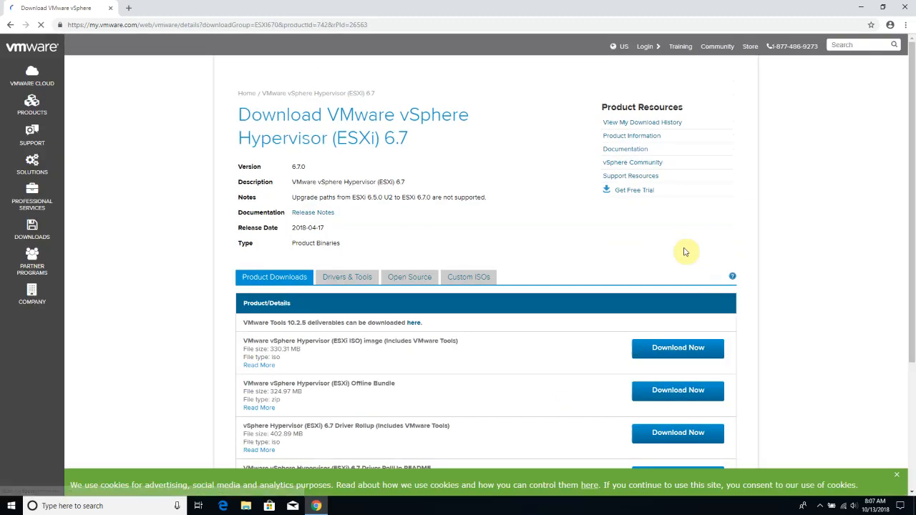
{"action": "scroll", "coordinate": [653, 259], "scroll_direction": "down", "scroll_amount": 1}
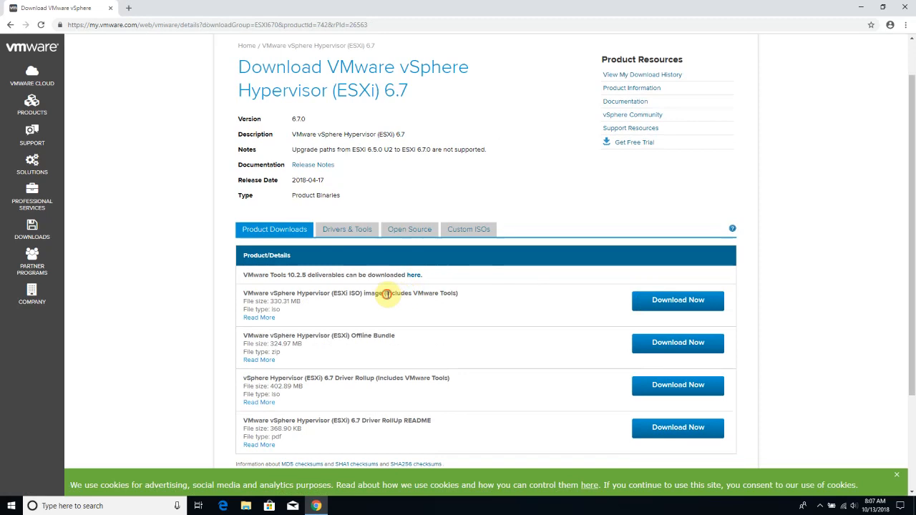
{"action": "left_click_drag", "start_coordinate": [386, 293], "coordinate": [459, 294]}
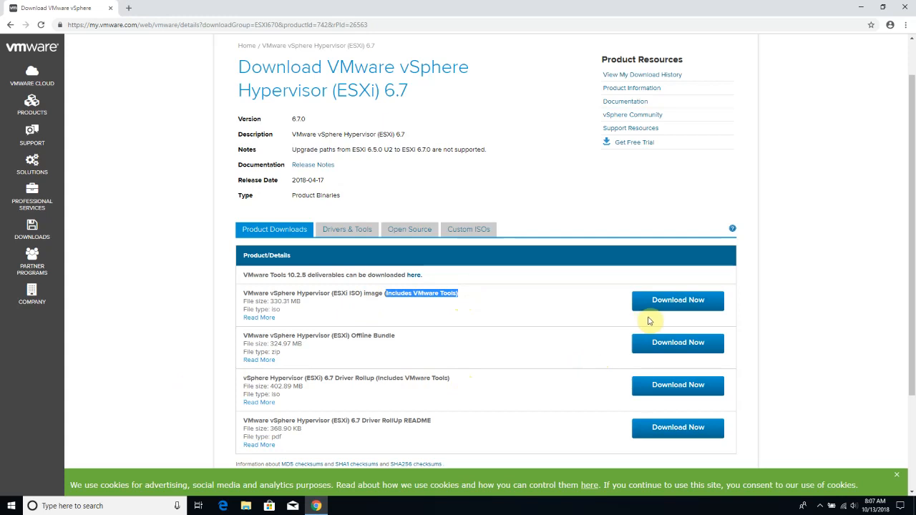
{"action": "left_click", "coordinate": [669, 306]}
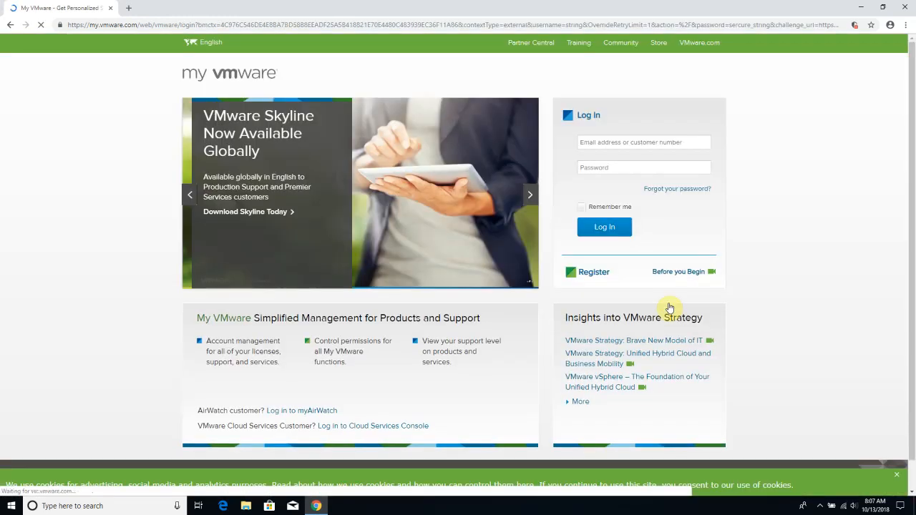
Fill in the account's e-mail address in the My VMware log-in form using the saved suggestion
{"action": "left_click", "coordinate": [644, 144]}
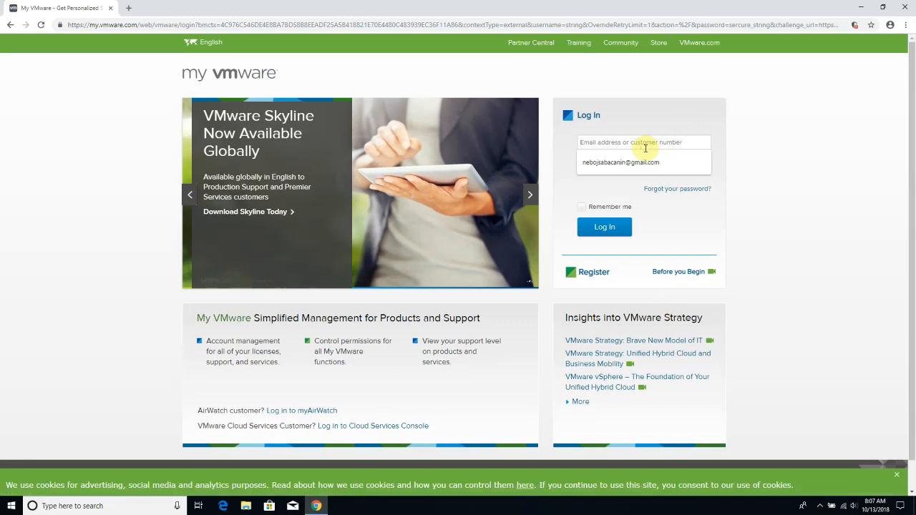
{"action": "left_click", "coordinate": [648, 129]}
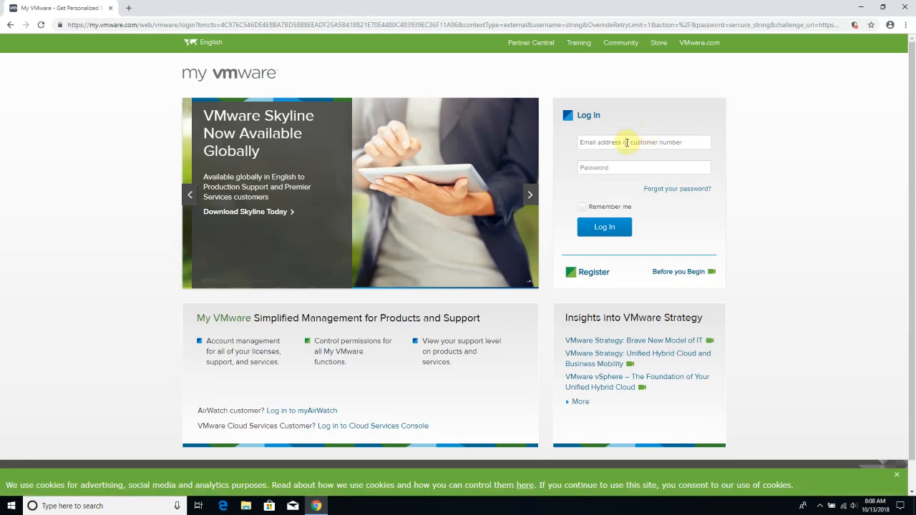
{"action": "left_click", "coordinate": [626, 142]}
{"action": "left_click", "coordinate": [622, 158]}
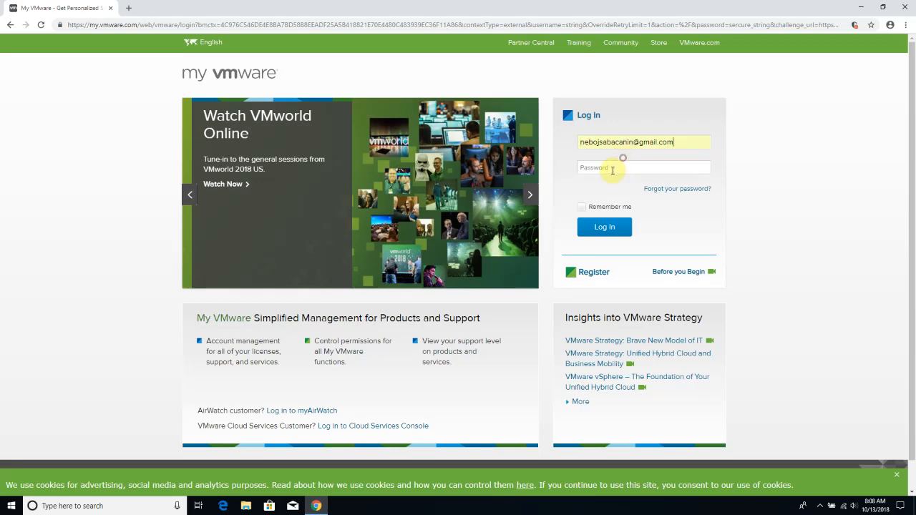
Enter the account password and log in to My VMware
{"action": "left_click", "coordinate": [612, 170]}
{"action": "type", "text": "••••••••••"}
{"action": "left_click", "coordinate": [612, 228]}
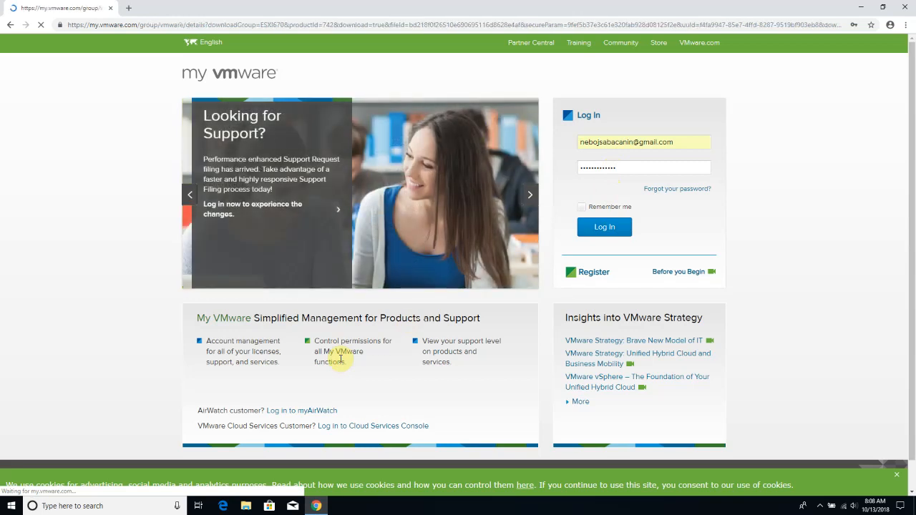
Review the product download files offered for ESXi 6.7.0 and close the browser
{"action": "scroll", "coordinate": [340, 359], "scroll_direction": "down", "scroll_amount": 3}
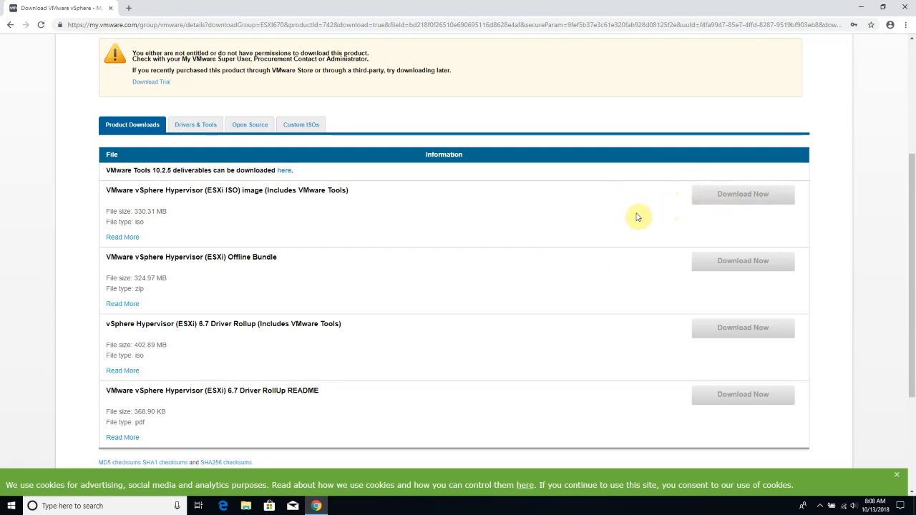
{"action": "scroll", "coordinate": [620, 231], "scroll_direction": "up", "scroll_amount": 2}
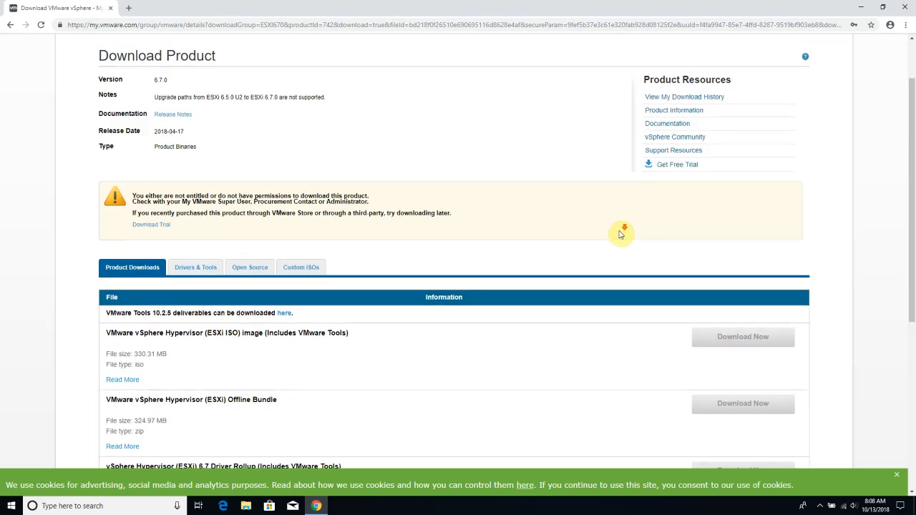
{"action": "scroll", "coordinate": [619, 230], "scroll_direction": "down", "scroll_amount": 1}
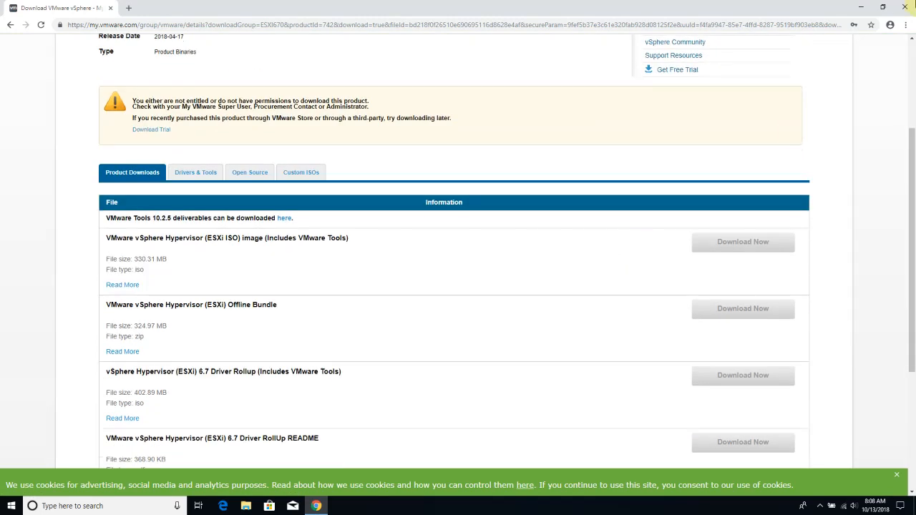
{"action": "left_click", "coordinate": [909, 7]}
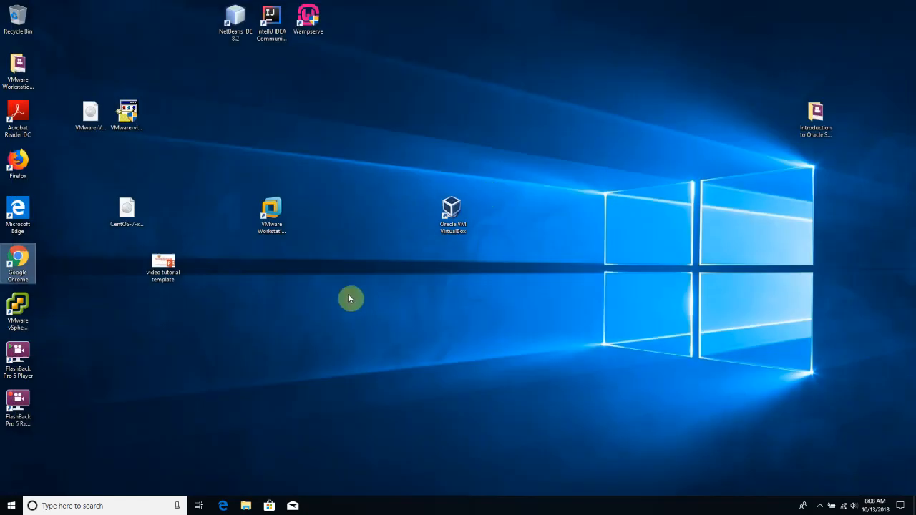
Move the Oracle VM VirtualBox shortcut closer to the VMware Workstation icon on the desktop and launch VirtualBox
{"action": "left_click_drag", "start_coordinate": [440, 242], "coordinate": [379, 163]}
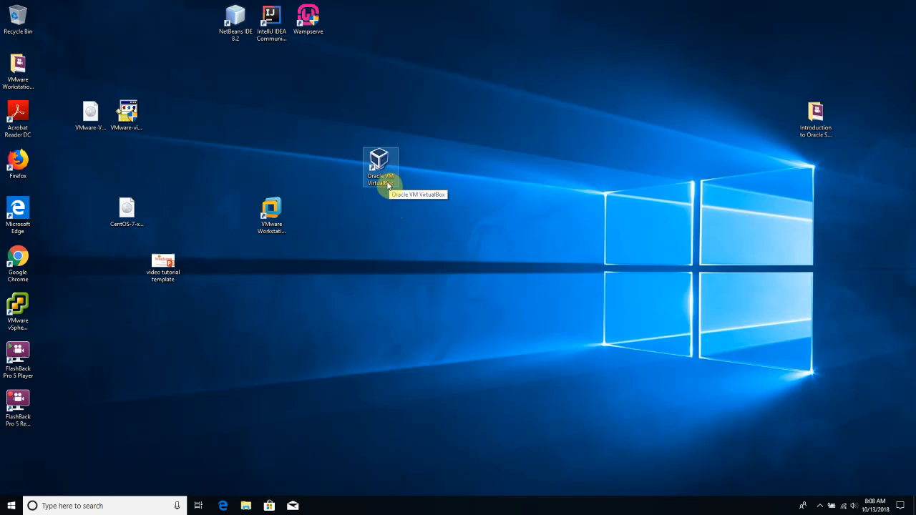
{"action": "double_click", "coordinate": [387, 184]}
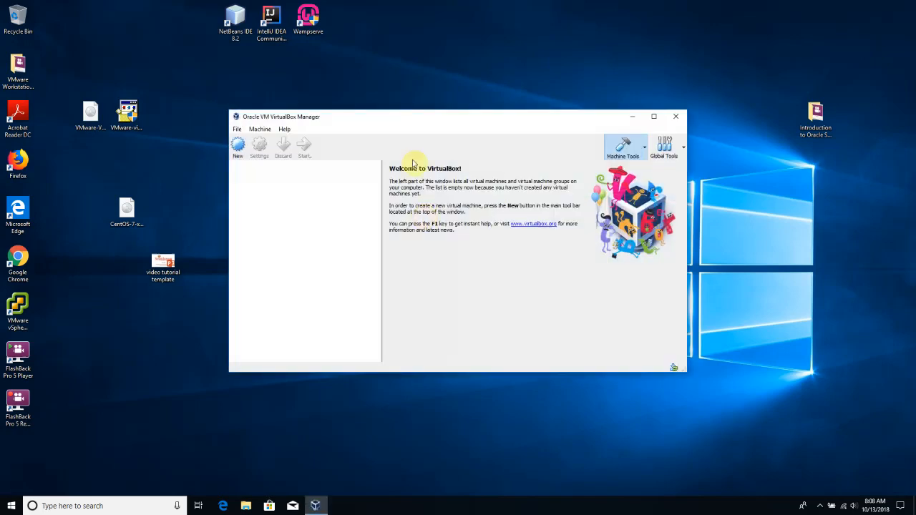
{"action": "left_click", "coordinate": [458, 282]}
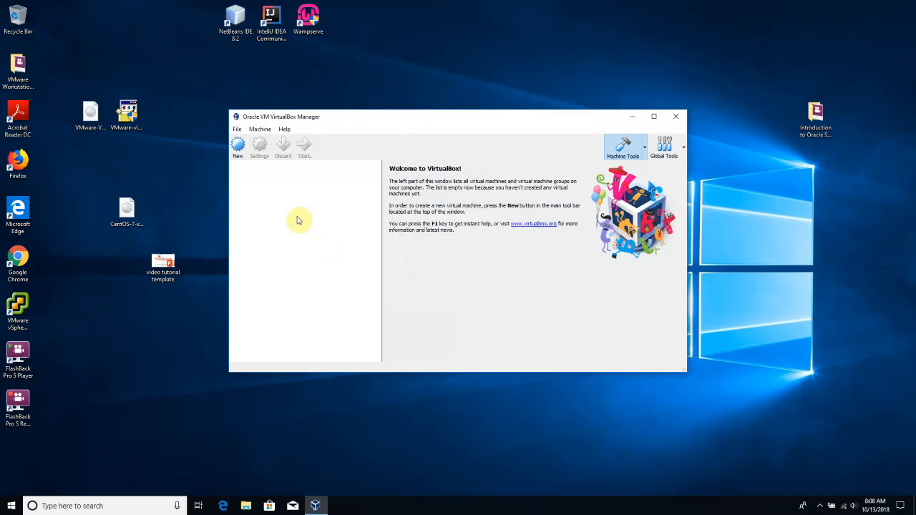
Start creating a new virtual machine and name it "ESXi 6.7 Hypervisor"
{"action": "left_click", "coordinate": [242, 154]}
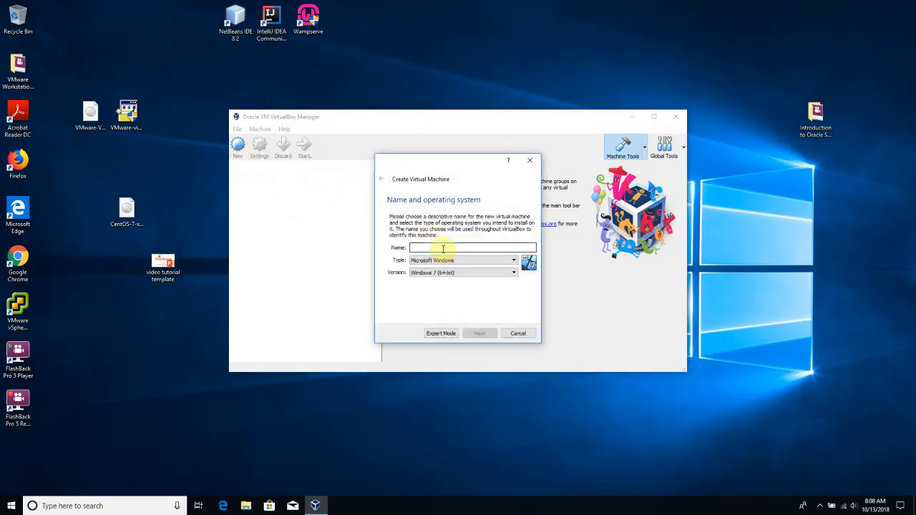
{"action": "left_click", "coordinate": [443, 249]}
{"action": "type", "text": "ESXi"}
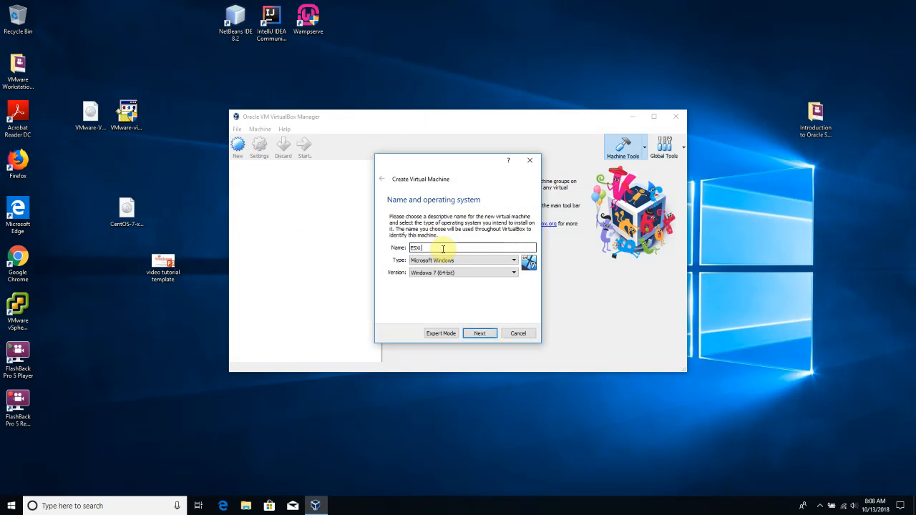
{"action": "type", "text": " 6.7 Hypervisor"}
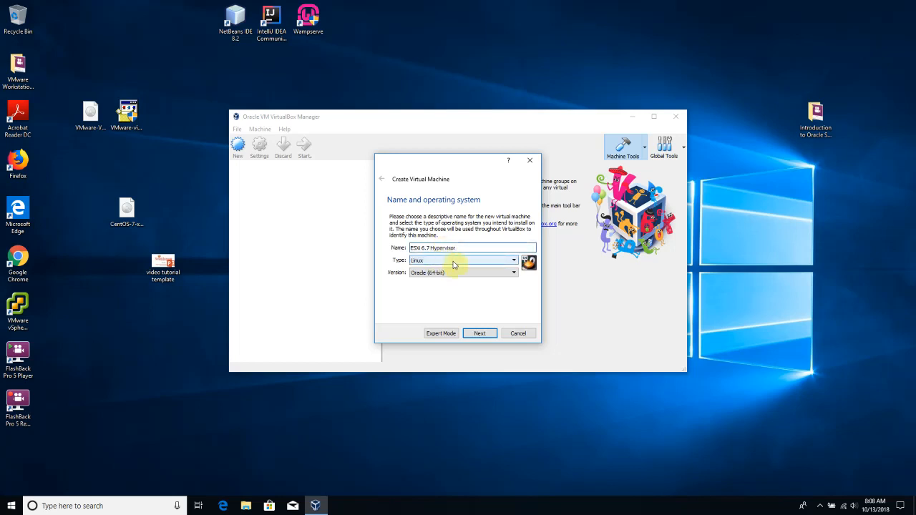
Set the virtual machine's type to Linux and its version to Other Linux (64-bit), and proceed to the memory size
{"action": "left_click", "coordinate": [453, 263]}
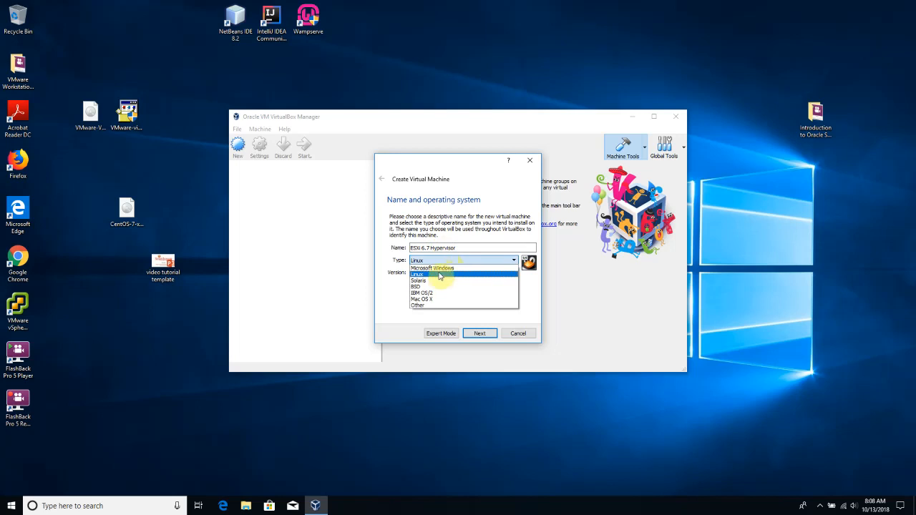
{"action": "left_click", "coordinate": [439, 275]}
{"action": "left_click", "coordinate": [463, 275]}
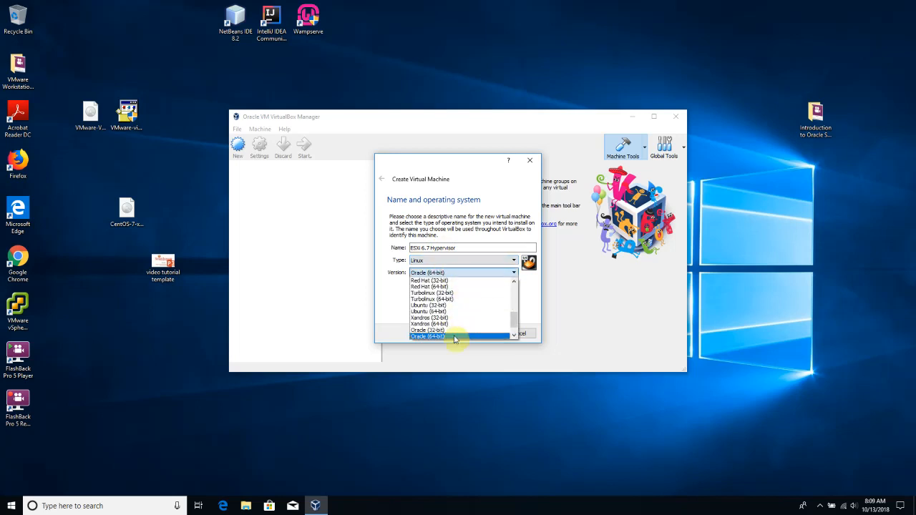
{"action": "scroll", "coordinate": [515, 332], "scroll_direction": "down", "scroll_amount": 1}
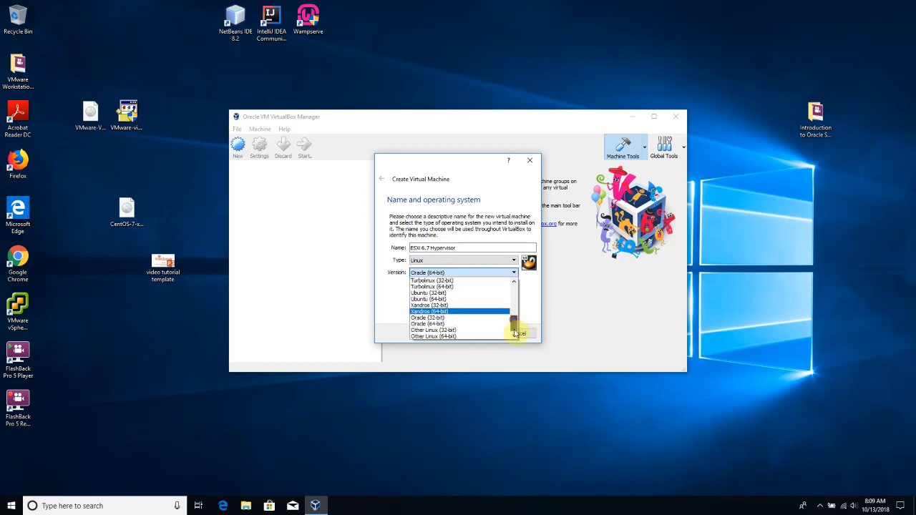
{"action": "left_click", "coordinate": [462, 337]}
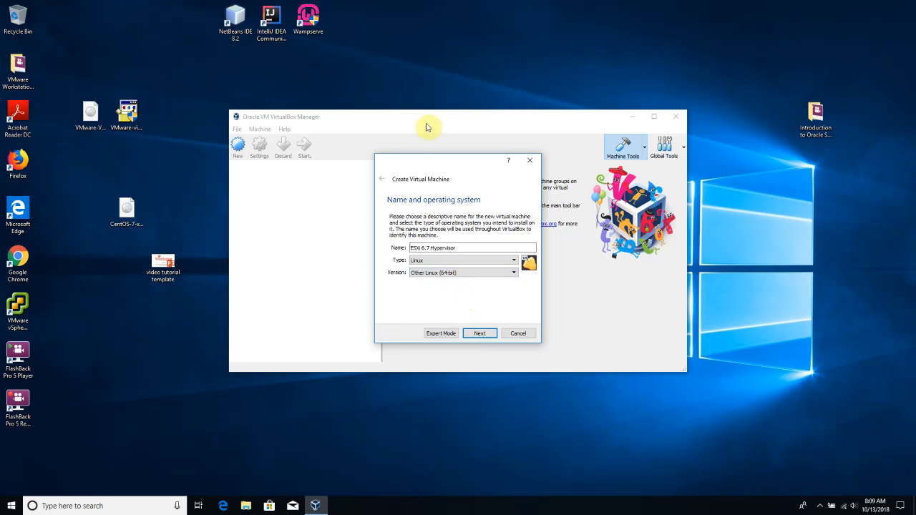
{"action": "left_click_drag", "start_coordinate": [450, 162], "coordinate": [422, 151]}
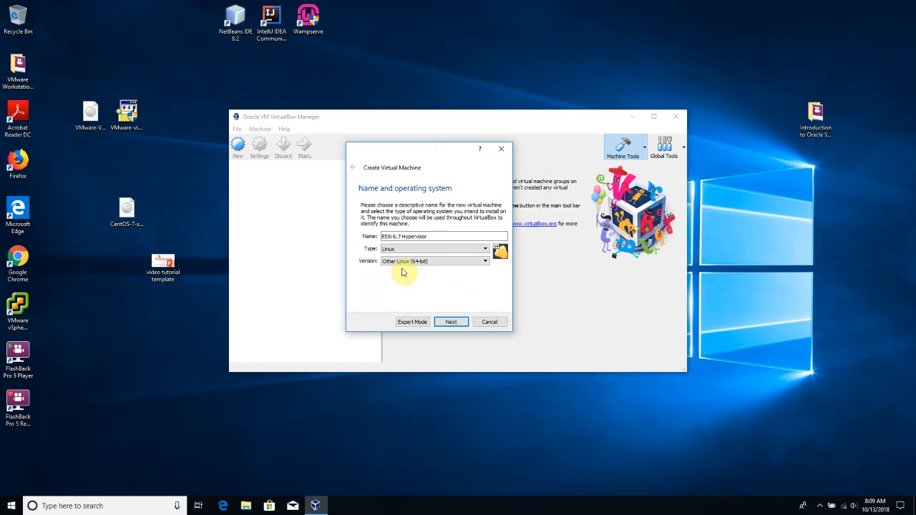
{"action": "left_click", "coordinate": [455, 322]}
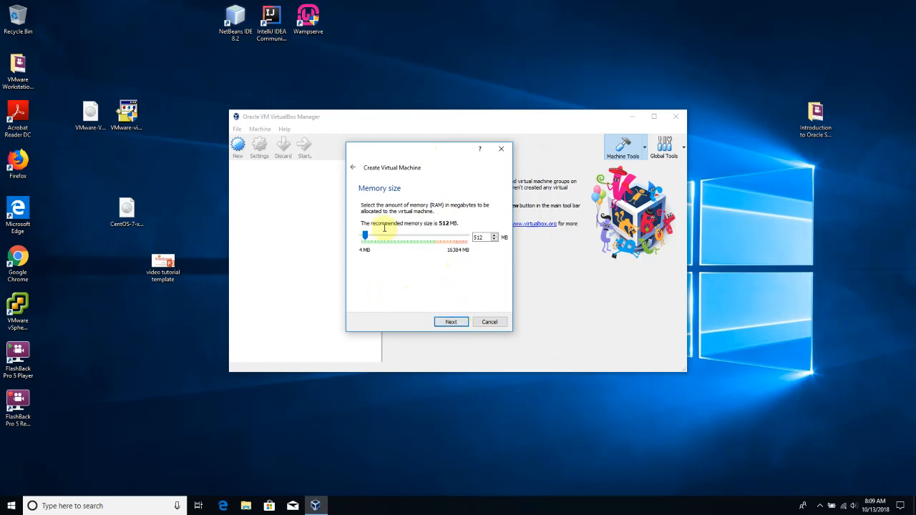
Allocate 4096 MB of memory to the virtual machine and continue to the hard disk options
{"action": "double_click", "coordinate": [478, 237]}
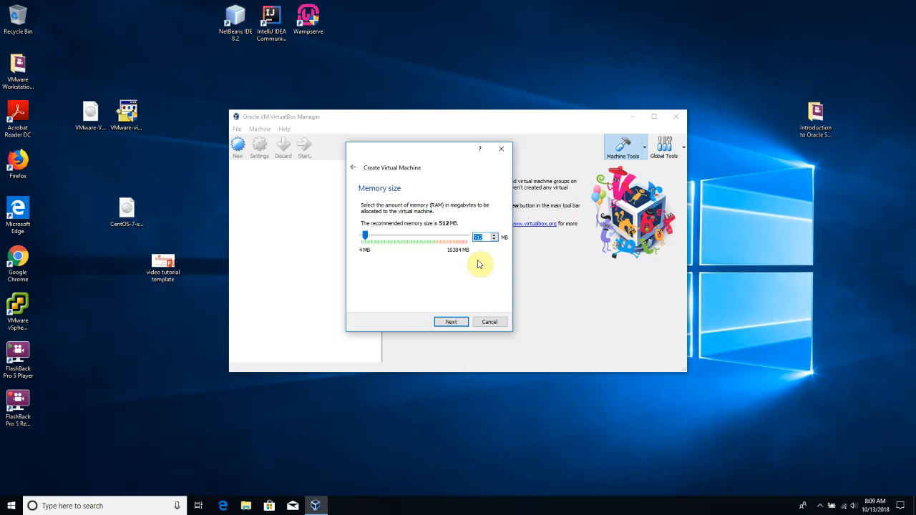
{"action": "type", "text": "4096"}
{"action": "left_click", "coordinate": [456, 320]}
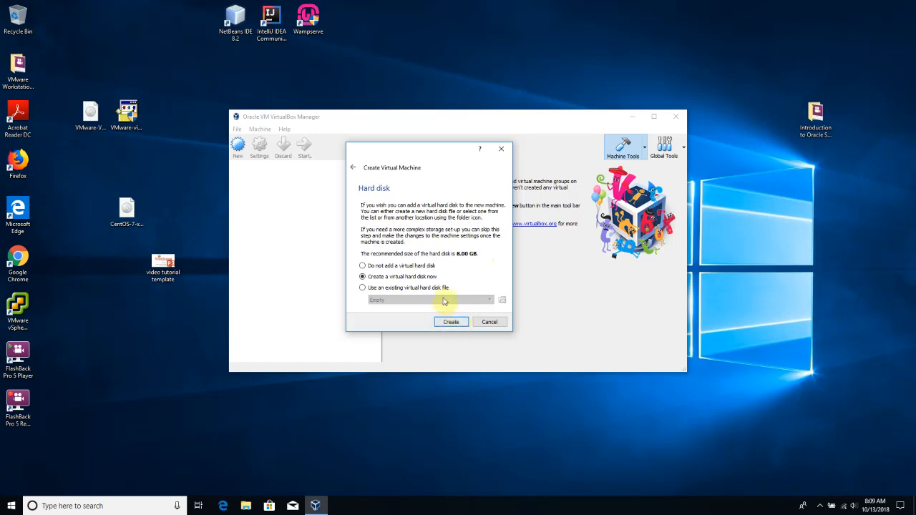
Choose to create a new virtual hard disk as a dynamically allocated VDI (VirtualBox Disk Image)
{"action": "left_click_drag", "start_coordinate": [446, 152], "coordinate": [407, 122]}
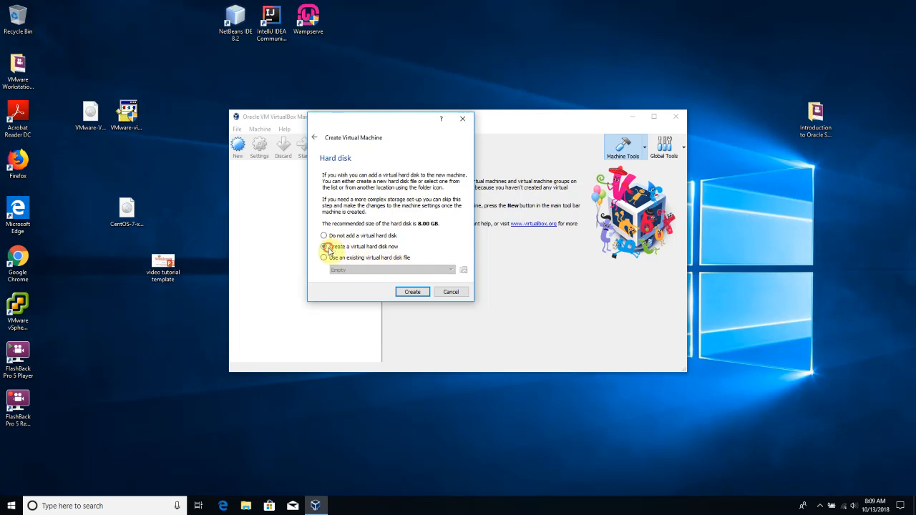
{"action": "left_click", "coordinate": [413, 292]}
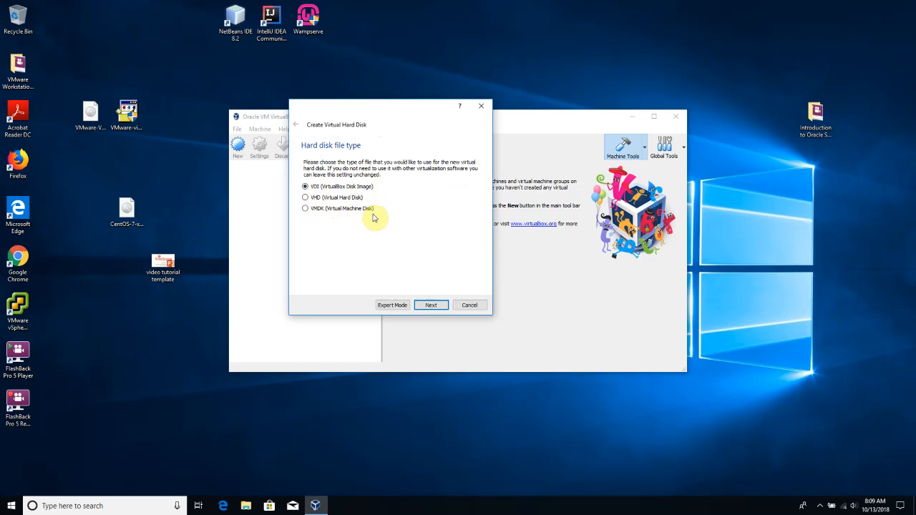
{"action": "left_click", "coordinate": [431, 305]}
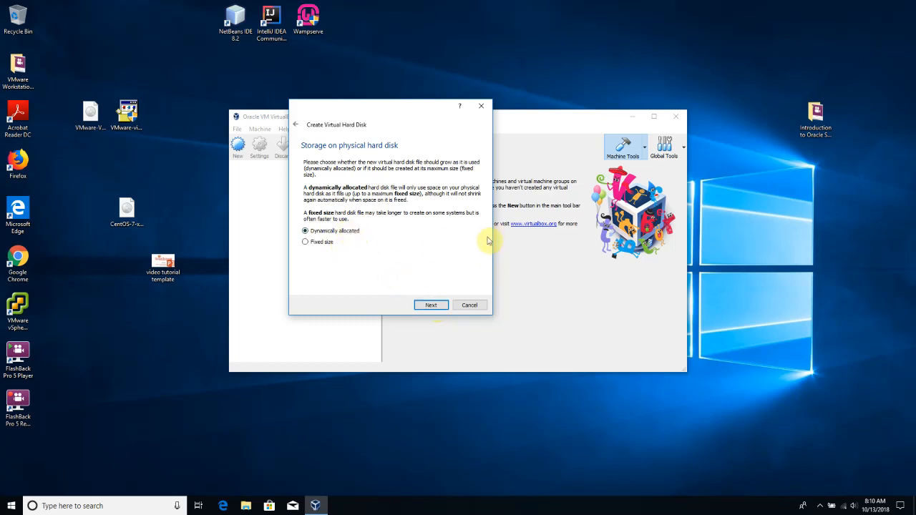
{"action": "left_click", "coordinate": [430, 304]}
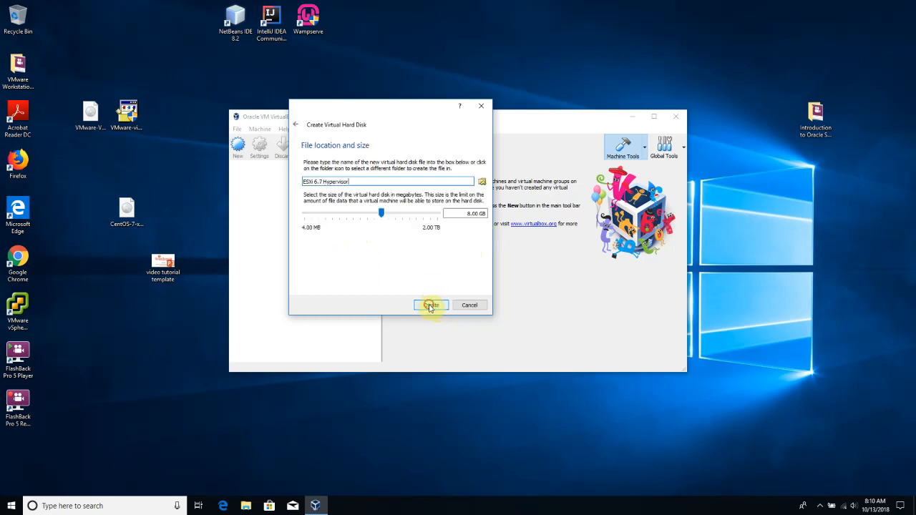
Set the virtual hard disk's size to 40 GB and create the disk and virtual machine
{"action": "left_click", "coordinate": [458, 213]}
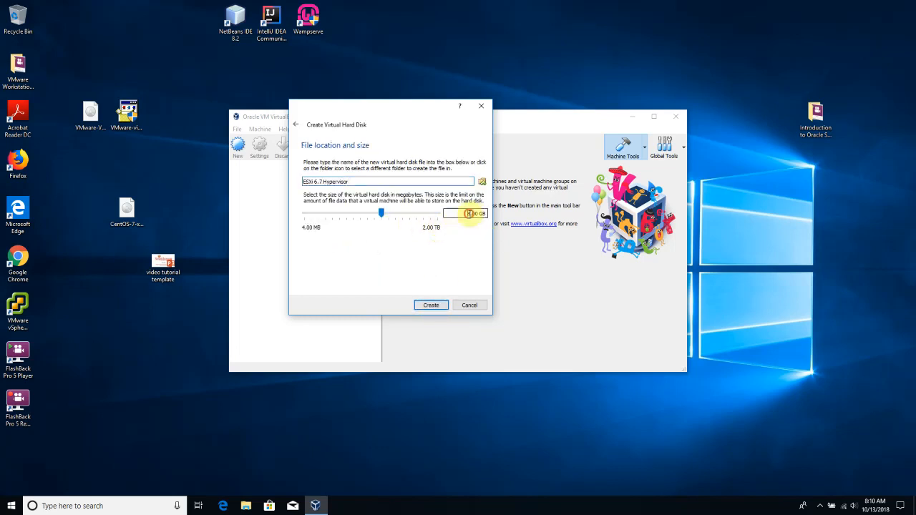
{"action": "key", "text": "Delete"}
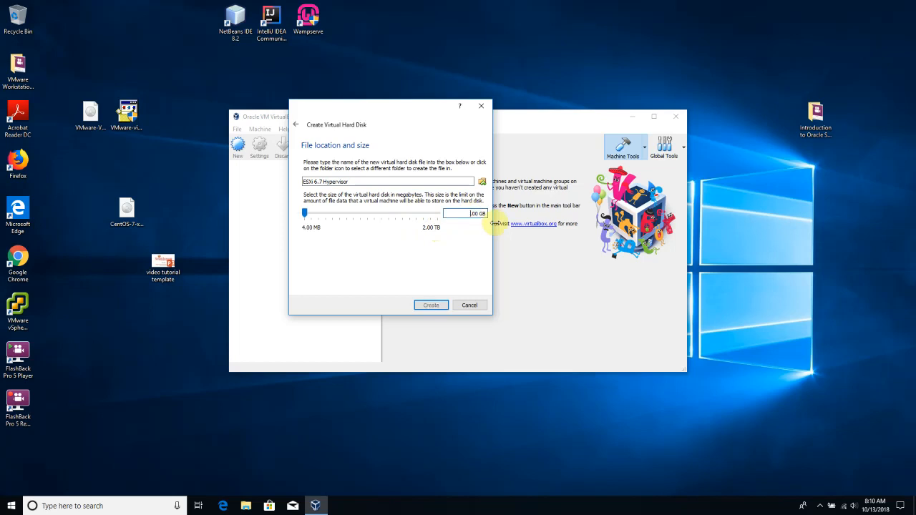
{"action": "type", "text": "10"}
{"action": "type", "text": "40"}
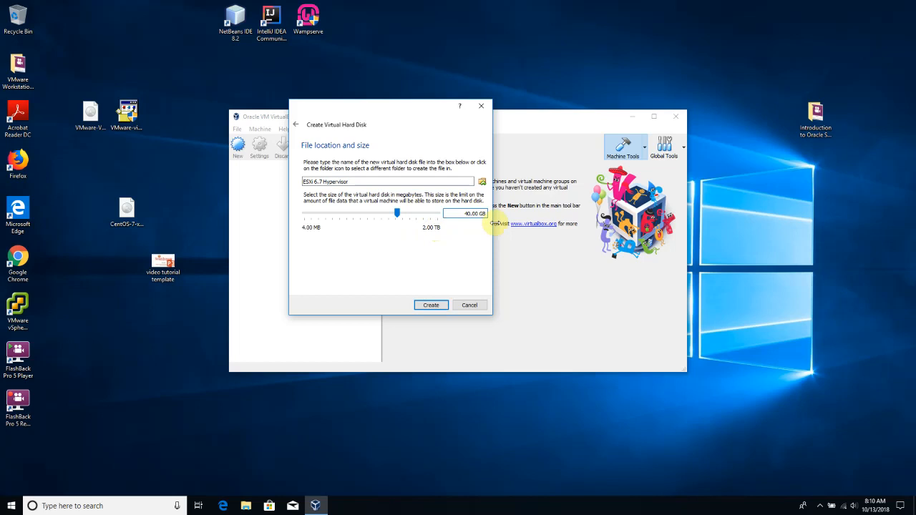
{"action": "left_click", "coordinate": [428, 307]}
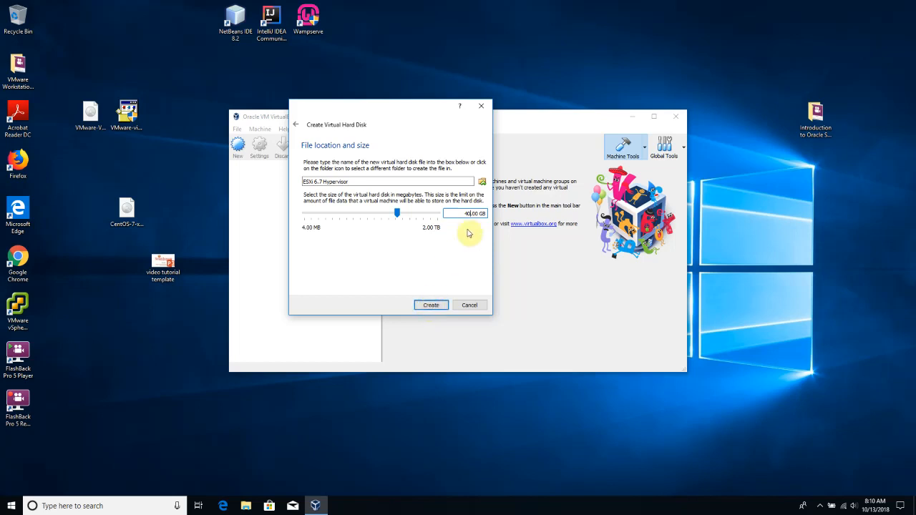
{"action": "left_click_drag", "start_coordinate": [463, 213], "coordinate": [479, 214]}
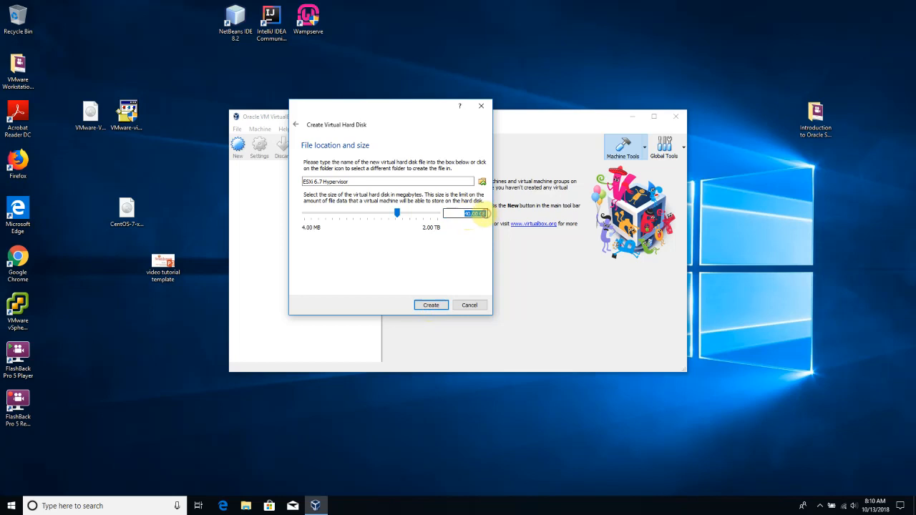
{"action": "left_click", "coordinate": [483, 214]}
{"action": "left_click_drag", "start_coordinate": [465, 214], "coordinate": [506, 218]}
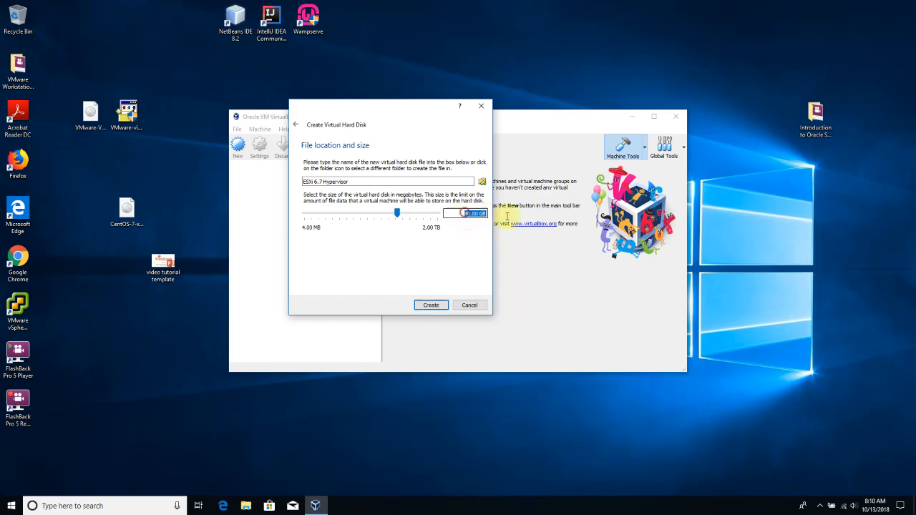
{"action": "left_click", "coordinate": [480, 216]}
{"action": "left_click", "coordinate": [429, 304]}
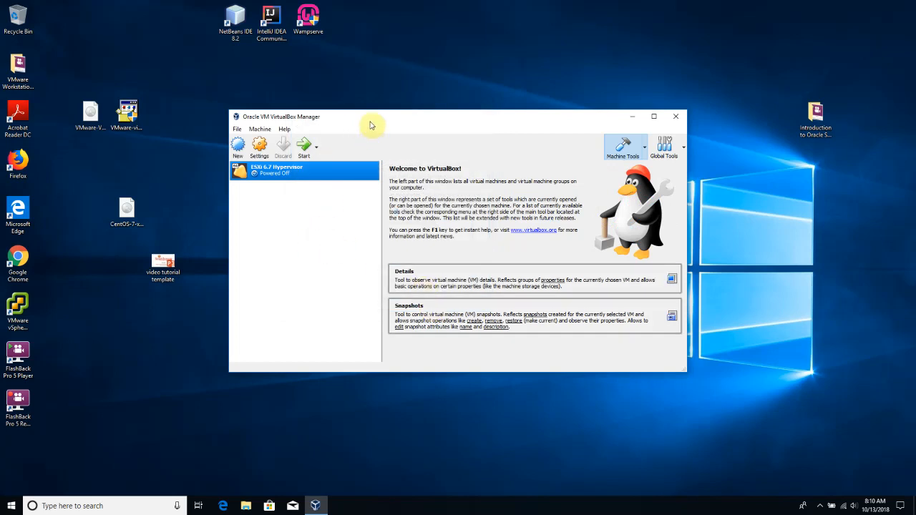
Give the ESXi 6.7 Hypervisor virtual machine 4 processors and save its settings
{"action": "left_click_drag", "start_coordinate": [378, 120], "coordinate": [413, 97]}
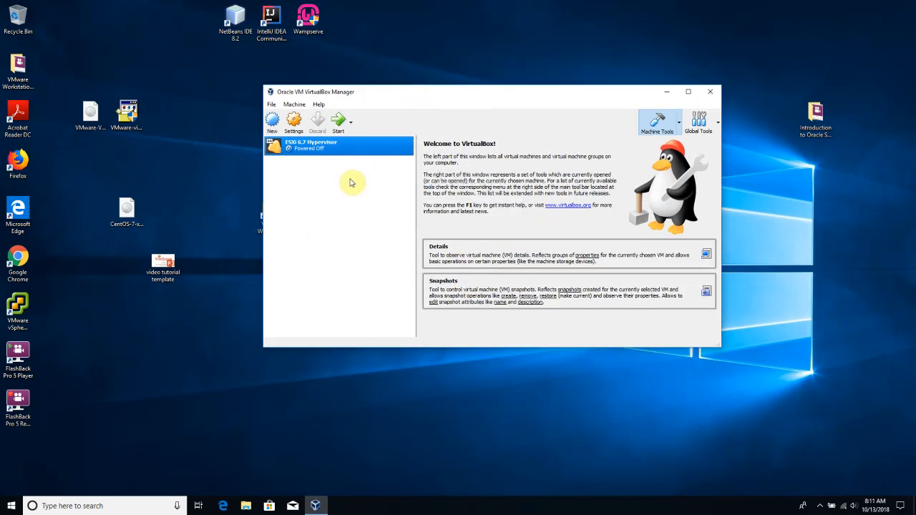
{"action": "right_click", "coordinate": [306, 148]}
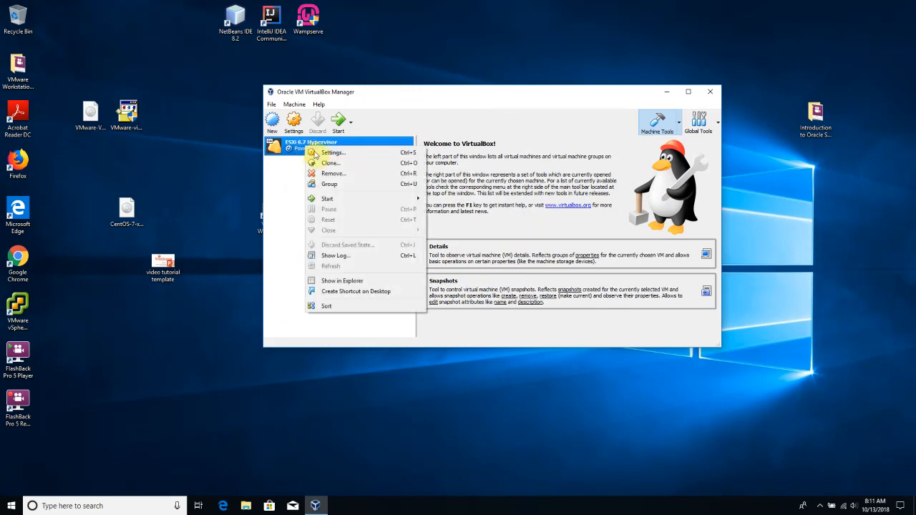
{"action": "left_click", "coordinate": [316, 154]}
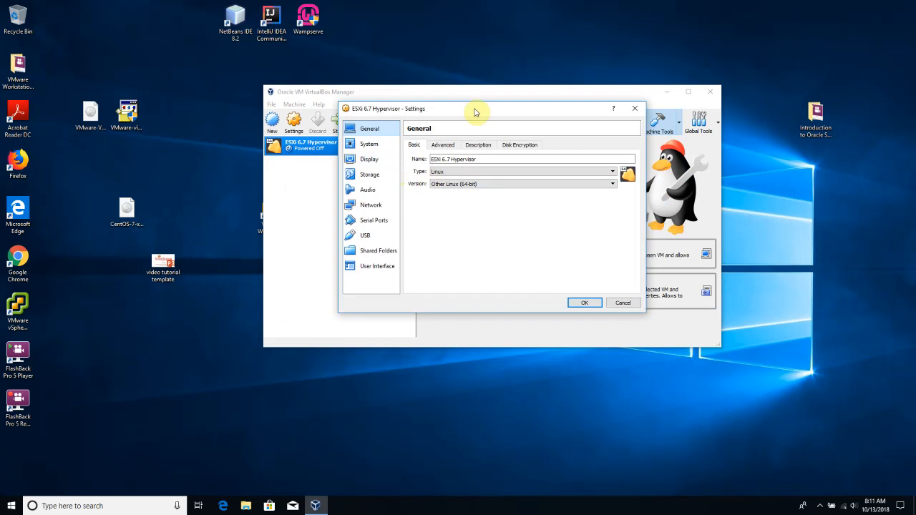
{"action": "left_click", "coordinate": [379, 148]}
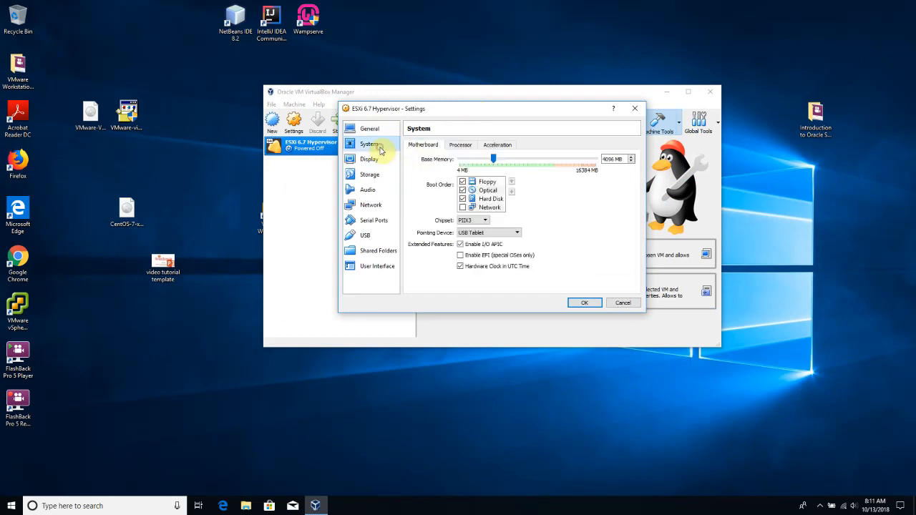
{"action": "left_click", "coordinate": [460, 145]}
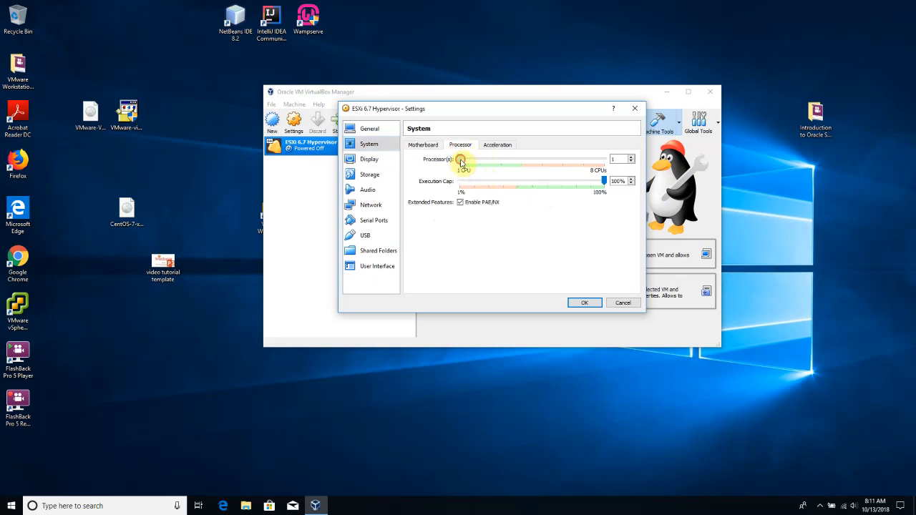
{"action": "left_click", "coordinate": [472, 164]}
{"action": "left_click_drag", "start_coordinate": [478, 166], "coordinate": [522, 166]}
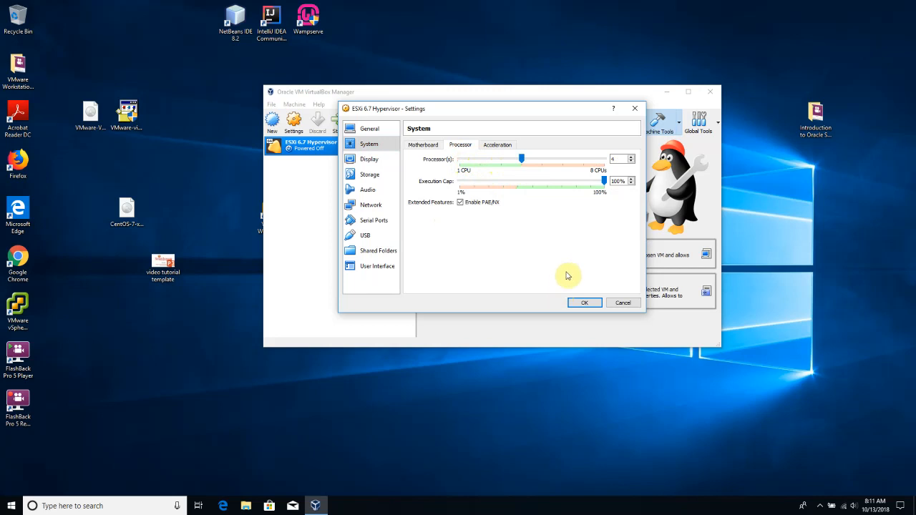
{"action": "left_click", "coordinate": [586, 303]}
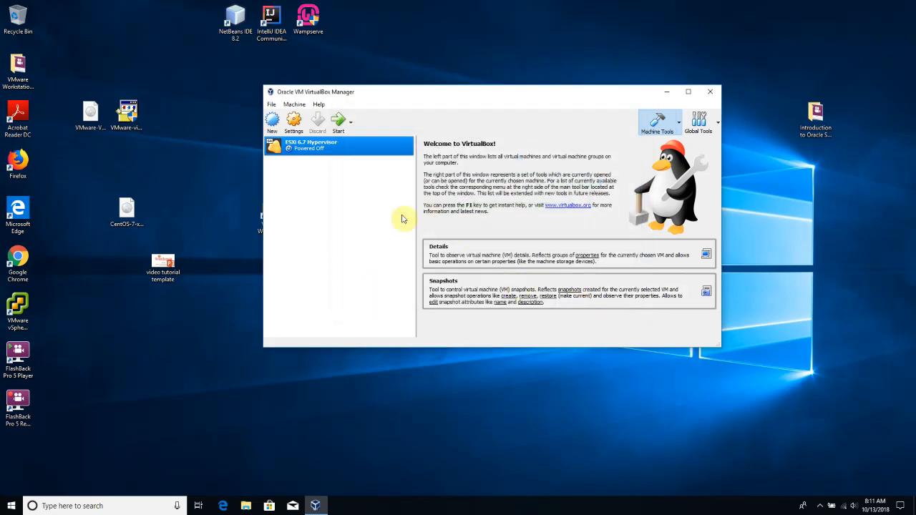
Load the VMware-VMvisor-Installer-6.7.0-8169922.x86_64 disc image from the Desktop into the virtual machine's empty optical drive
{"action": "left_click_drag", "start_coordinate": [422, 97], "coordinate": [458, 84]}
{"action": "right_click", "coordinate": [357, 135]}
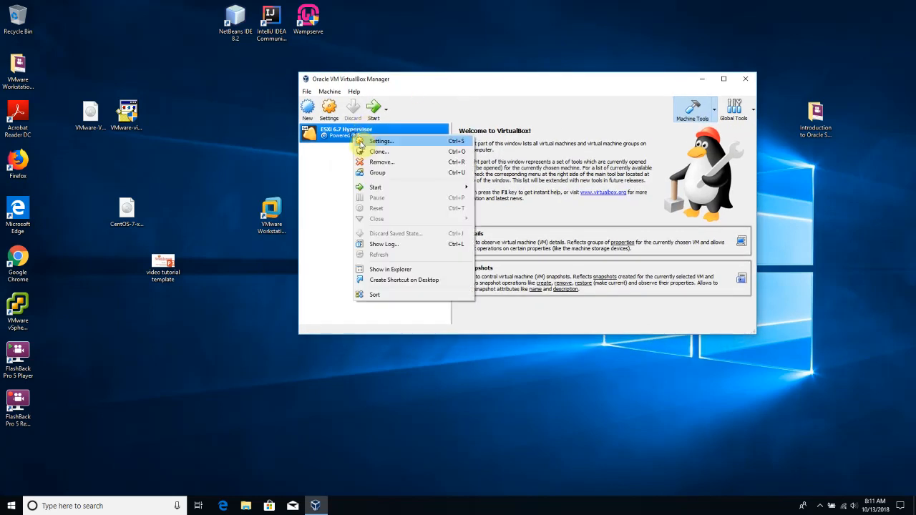
{"action": "left_click", "coordinate": [365, 139]}
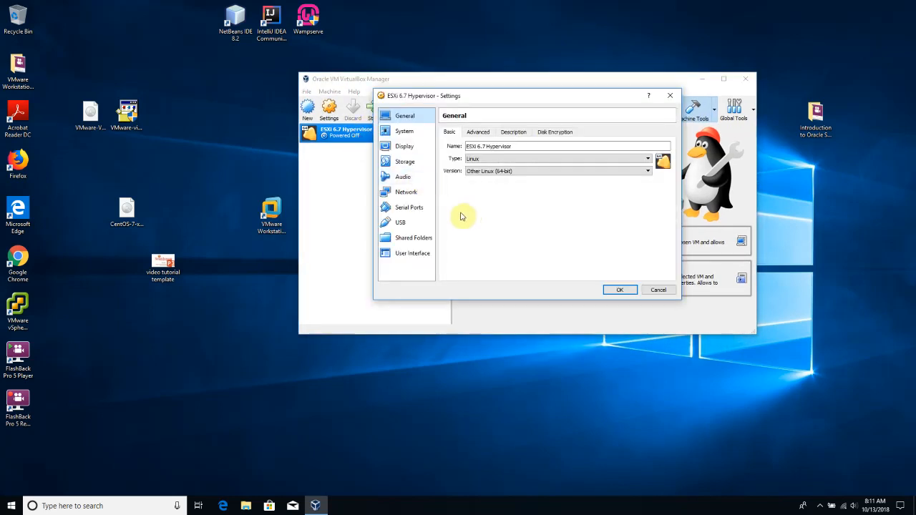
{"action": "left_click", "coordinate": [412, 166]}
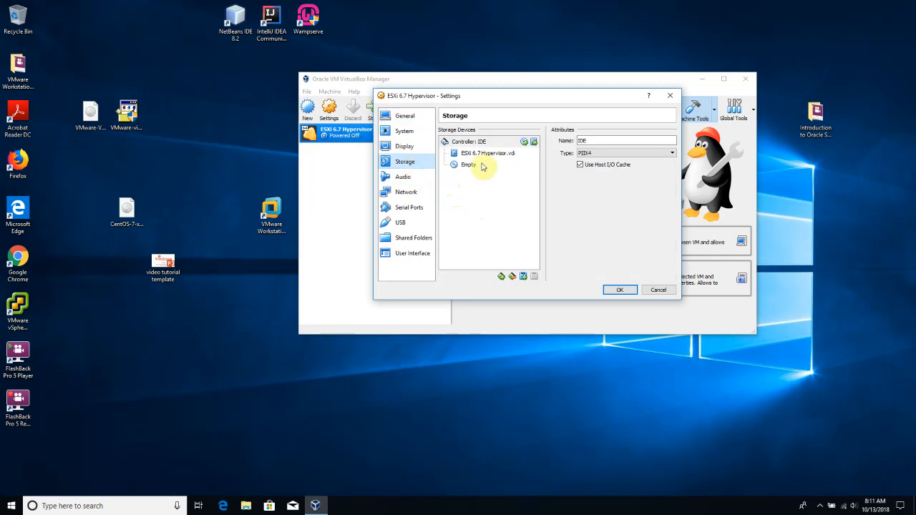
{"action": "left_click", "coordinate": [482, 167]}
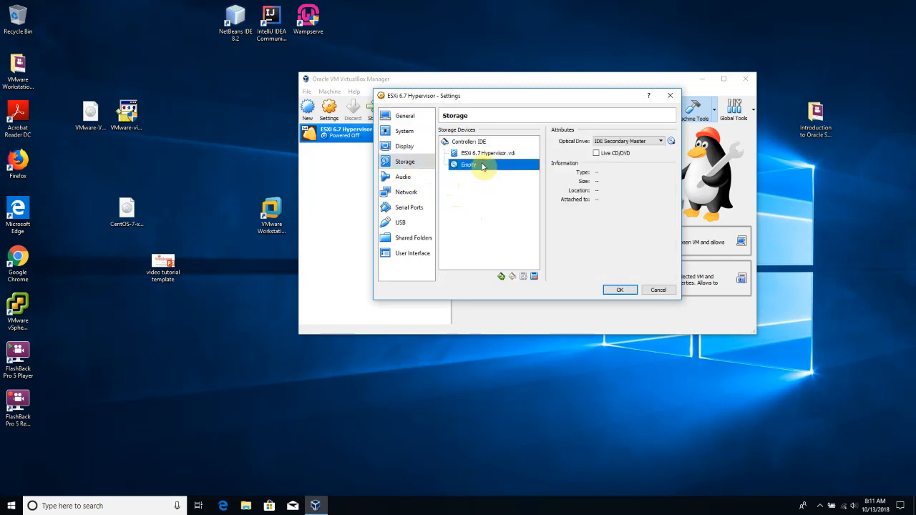
{"action": "left_click", "coordinate": [671, 142]}
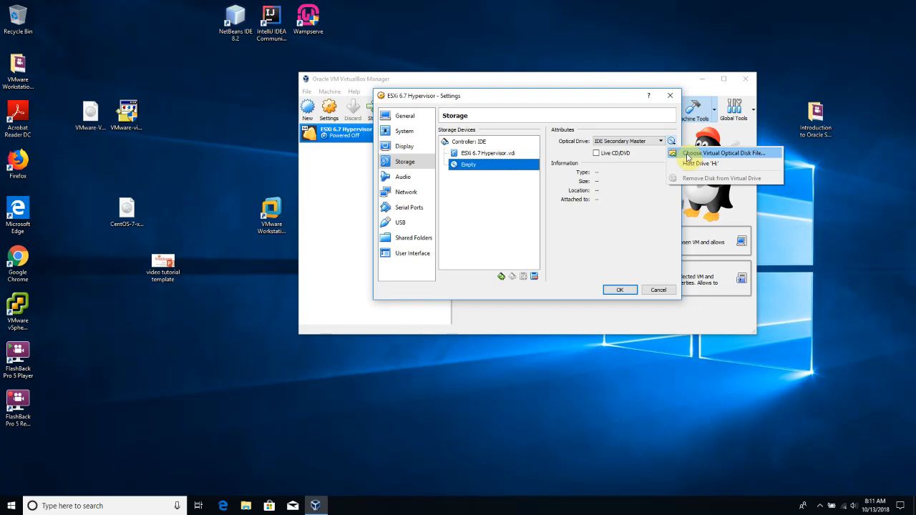
{"action": "left_click", "coordinate": [688, 155]}
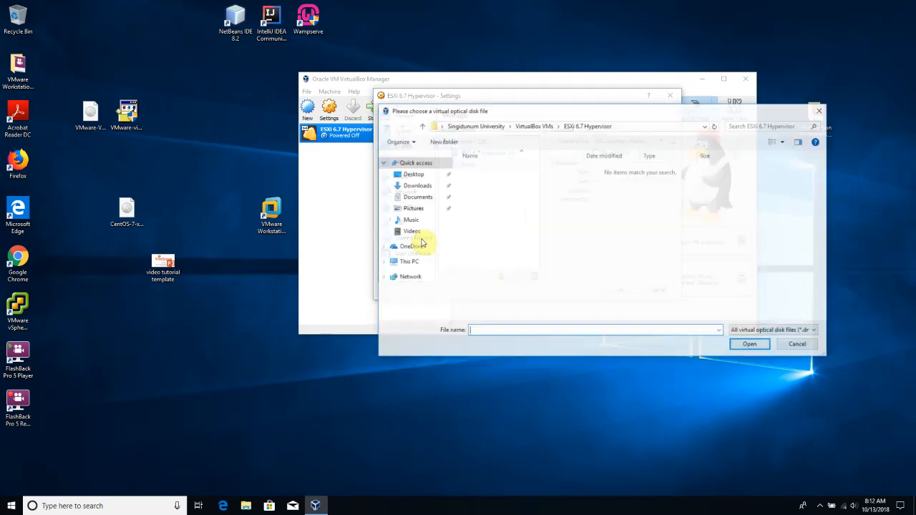
{"action": "left_click", "coordinate": [427, 175]}
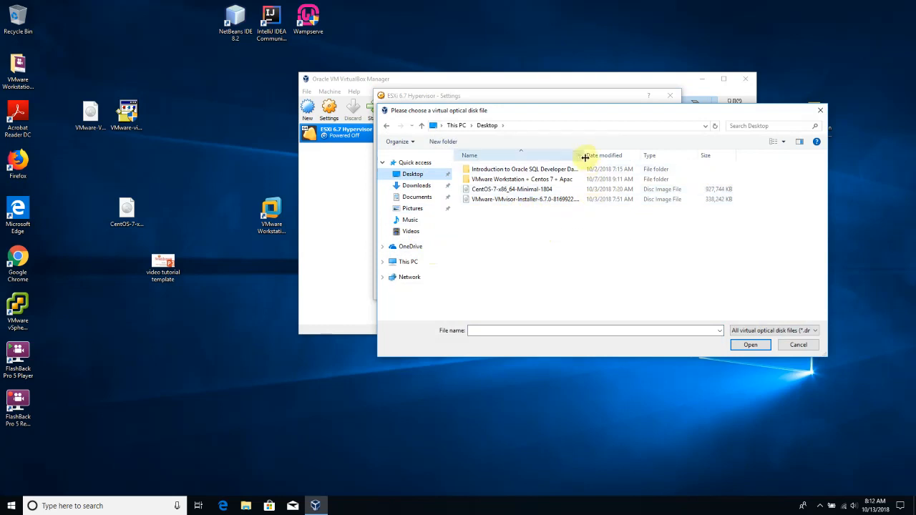
{"action": "left_click_drag", "start_coordinate": [582, 155], "coordinate": [682, 158]}
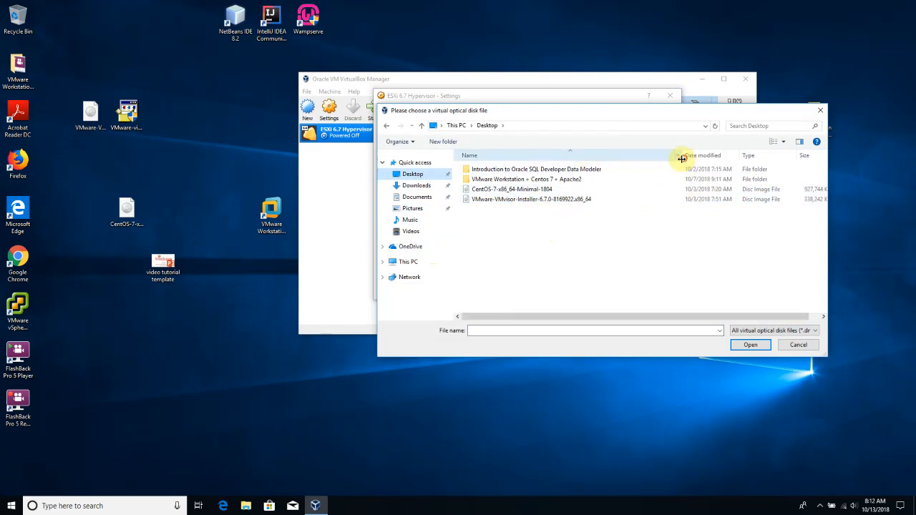
{"action": "double_click", "coordinate": [515, 200]}
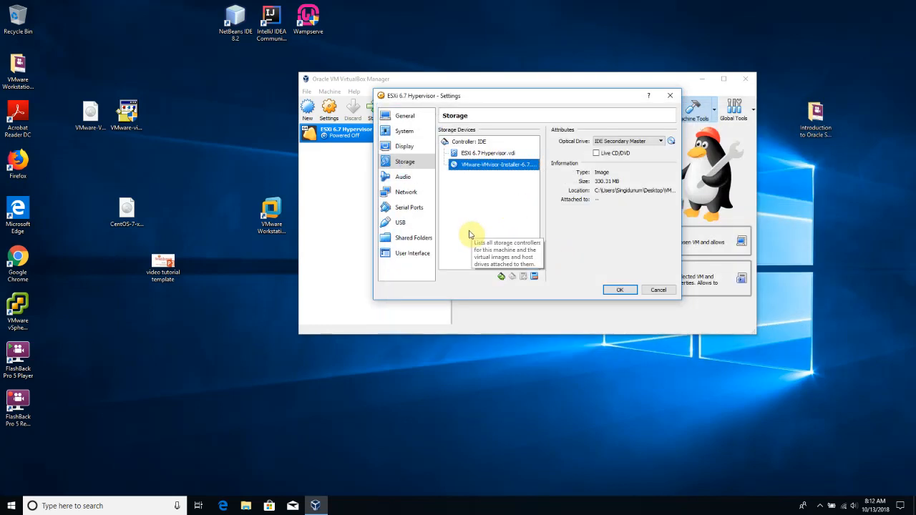
Attach the virtual machine's network Adapter 1 to Host-only Adapter, with its advanced options expanded
{"action": "left_click", "coordinate": [406, 194]}
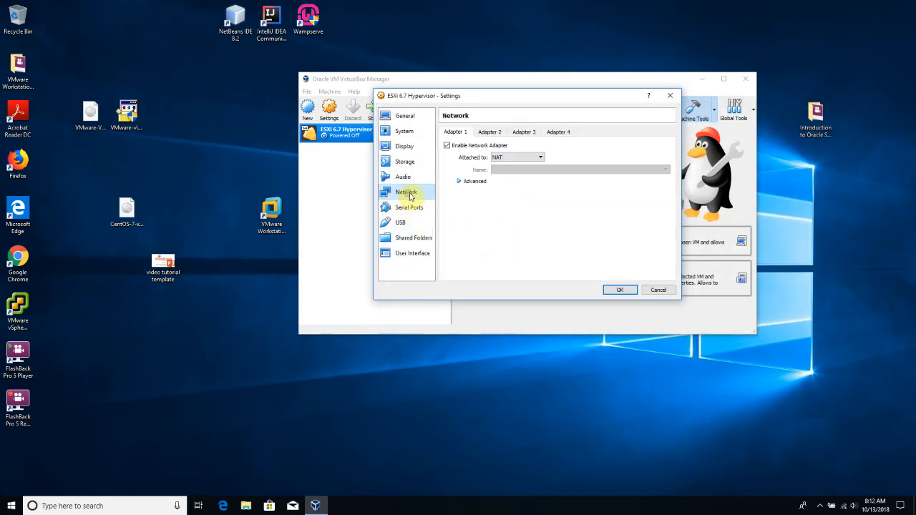
{"action": "left_click", "coordinate": [473, 184]}
{"action": "left_click", "coordinate": [546, 157]}
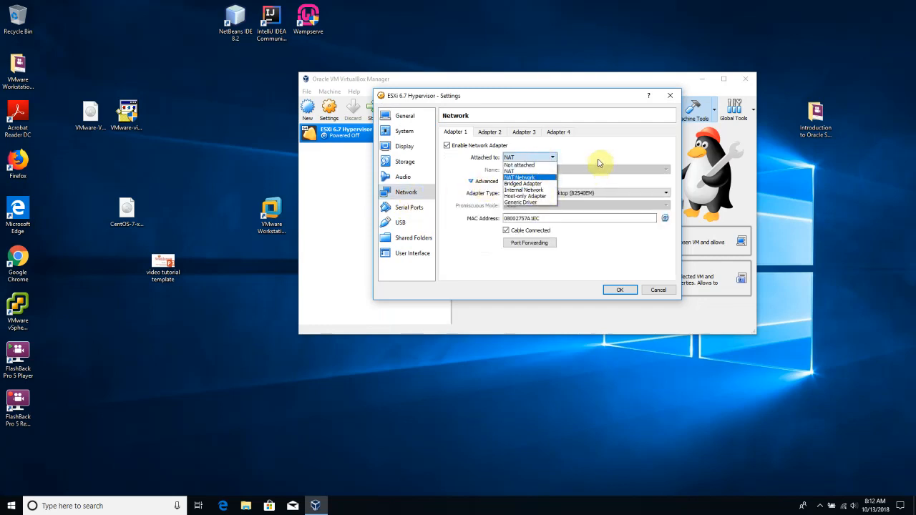
{"action": "left_click", "coordinate": [599, 164]}
{"action": "left_click", "coordinate": [537, 158]}
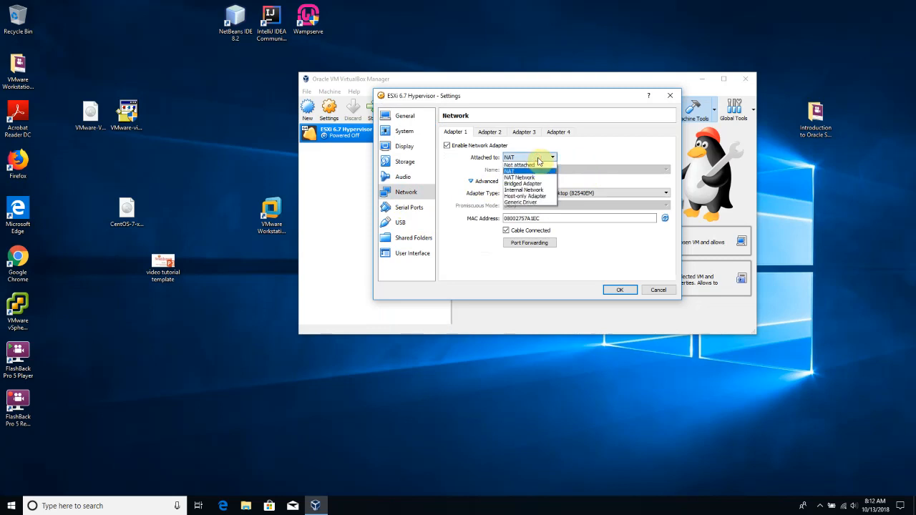
{"action": "left_click", "coordinate": [526, 196]}
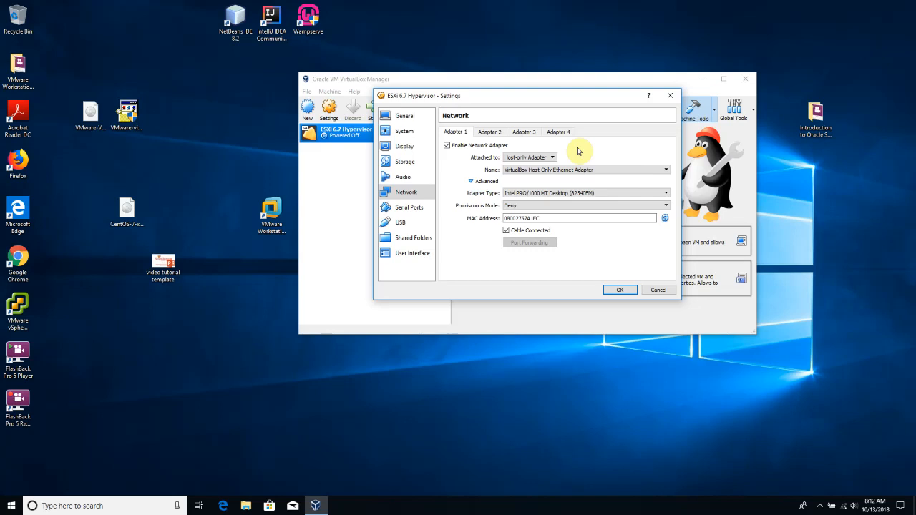
Set the adapter type of Adapter 1 to Intel PRO/1000 MT Server (82545EM)
{"action": "left_click", "coordinate": [566, 193]}
{"action": "left_click", "coordinate": [565, 195]}
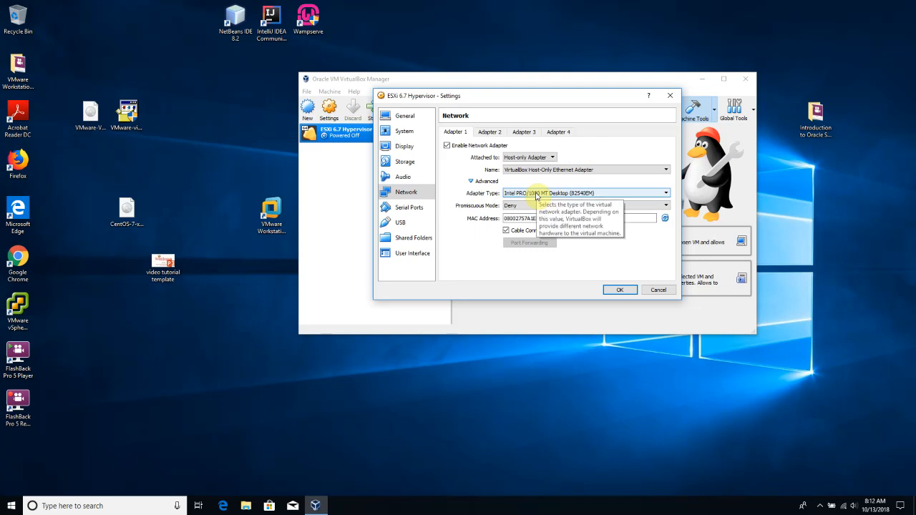
{"action": "left_click", "coordinate": [537, 195]}
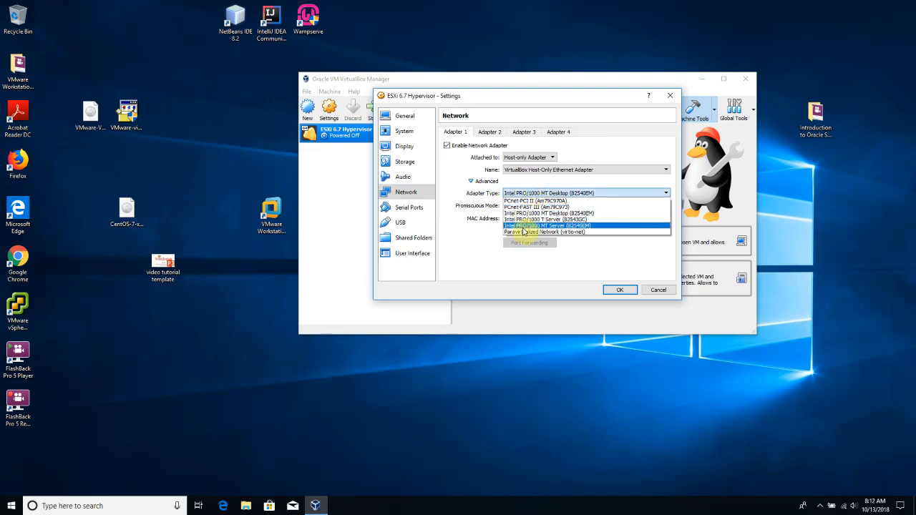
{"action": "left_click", "coordinate": [602, 226]}
{"action": "left_click", "coordinate": [598, 193]}
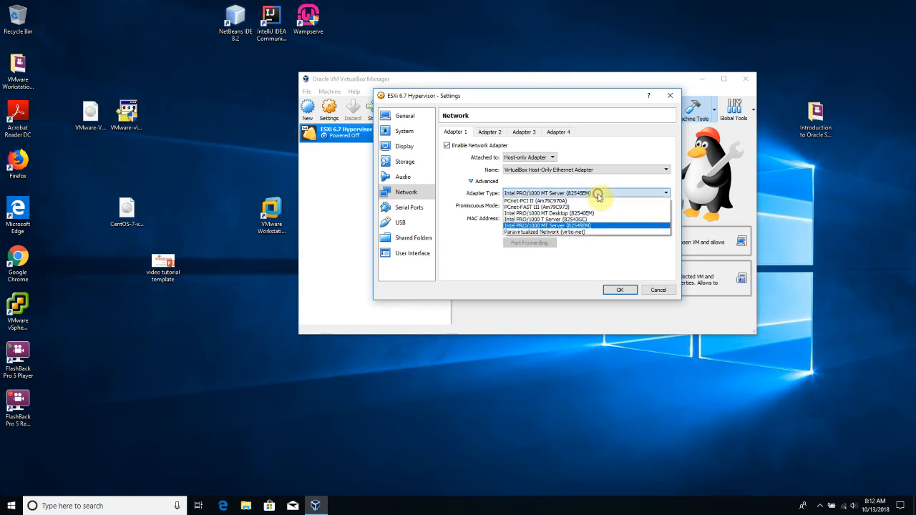
{"action": "left_click", "coordinate": [591, 226]}
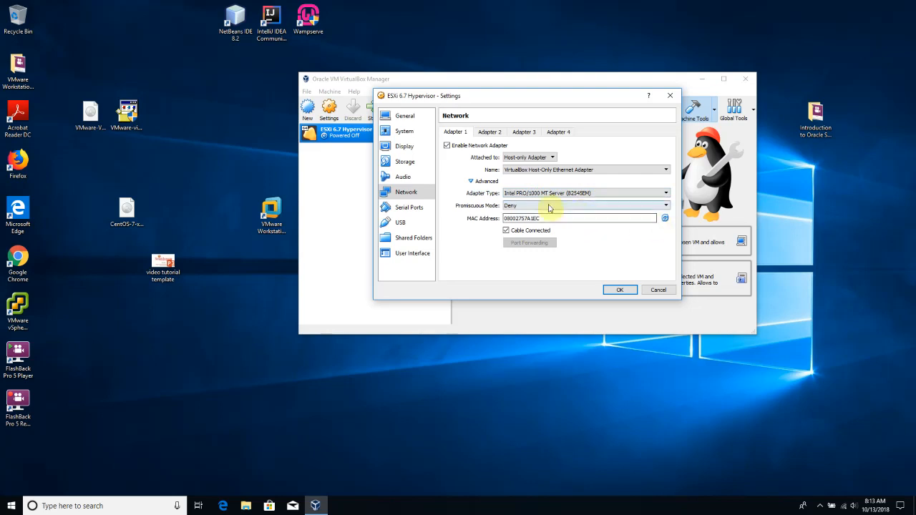
Set the promiscuous mode of Adapter 1 to Allow All and save the virtual machine's settings
{"action": "left_click", "coordinate": [518, 207]}
{"action": "left_click", "coordinate": [518, 226]}
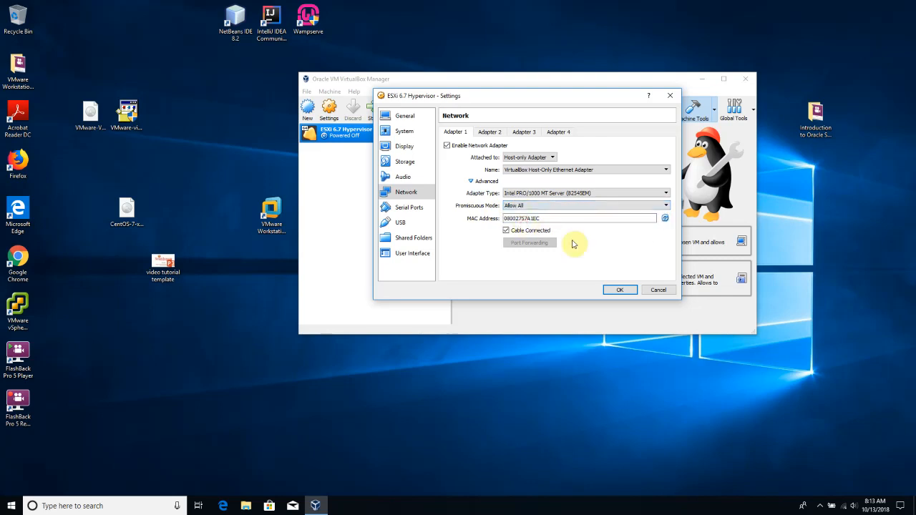
{"action": "double_click", "coordinate": [544, 219]}
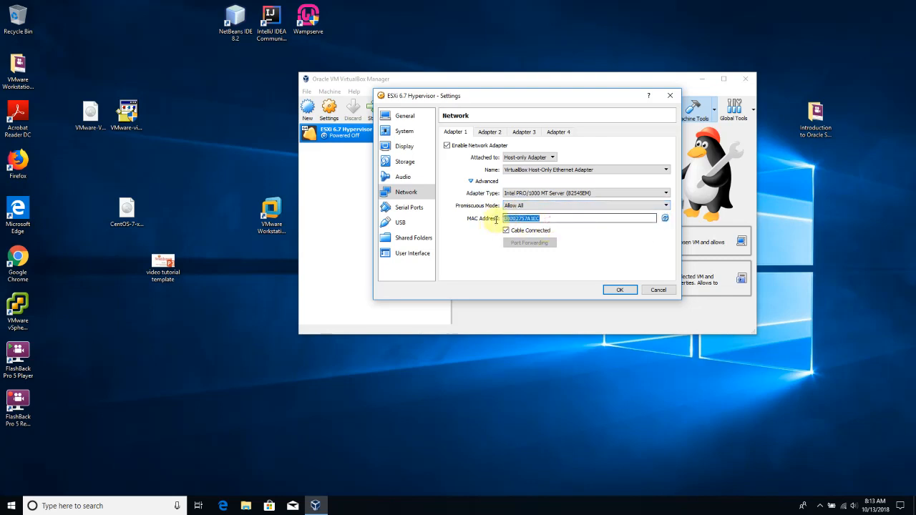
{"action": "left_click", "coordinate": [551, 219]}
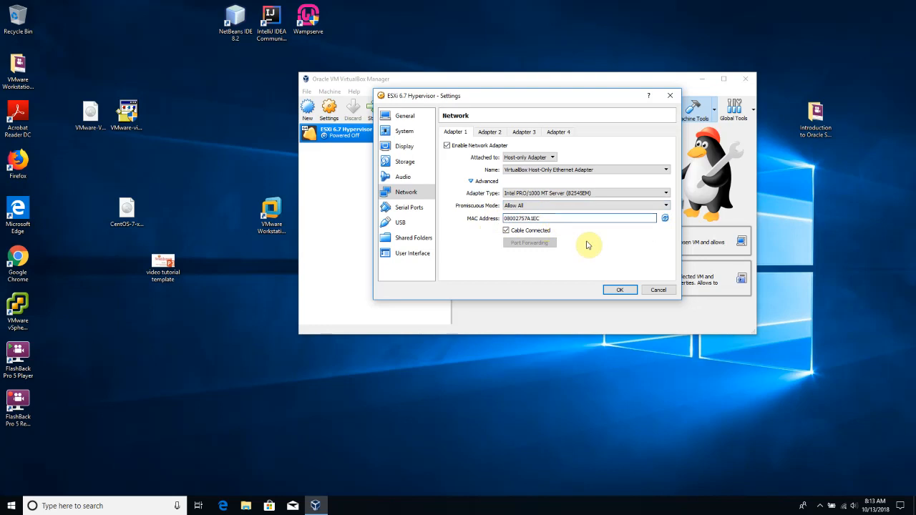
{"action": "left_click", "coordinate": [549, 158]}
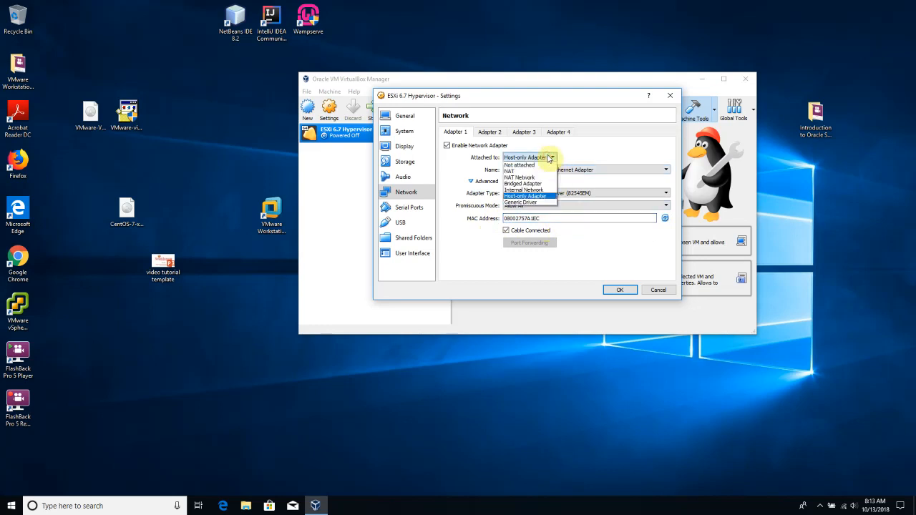
{"action": "left_click", "coordinate": [549, 158]}
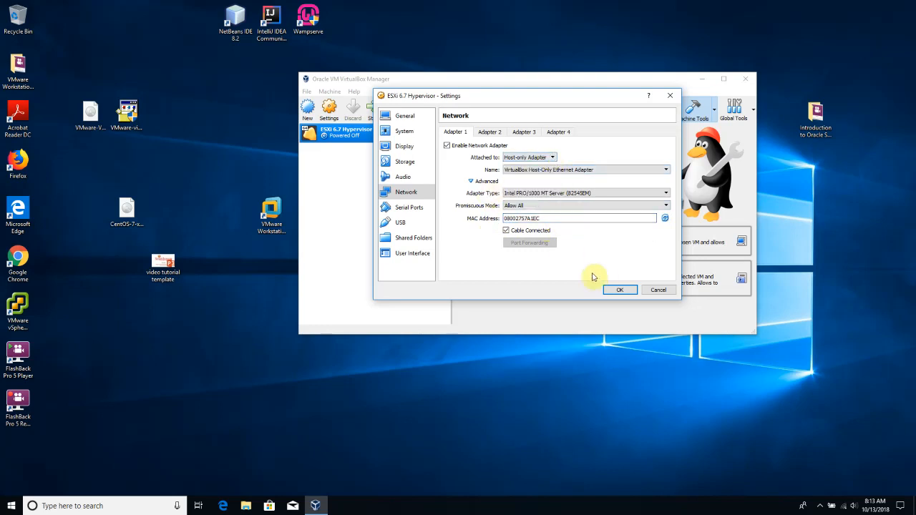
{"action": "left_click", "coordinate": [614, 290]}
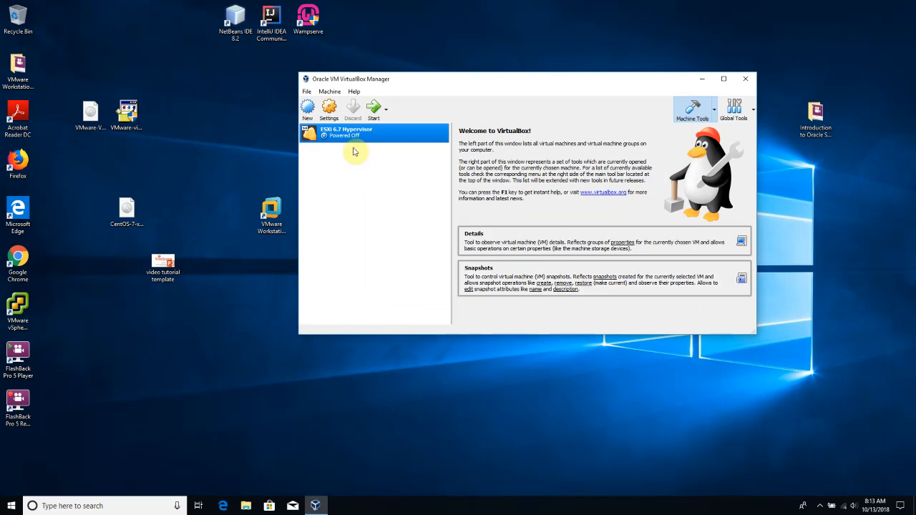
Open the Host Network Manager and show the properties of the VirtualBox Host-Only Ethernet Adapter
{"action": "left_click_drag", "start_coordinate": [422, 86], "coordinate": [472, 83]}
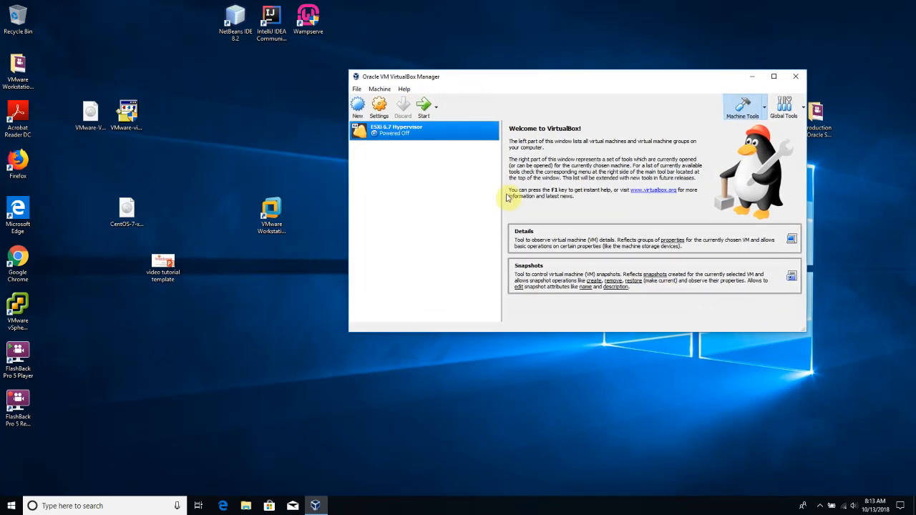
{"action": "left_click", "coordinate": [358, 90]}
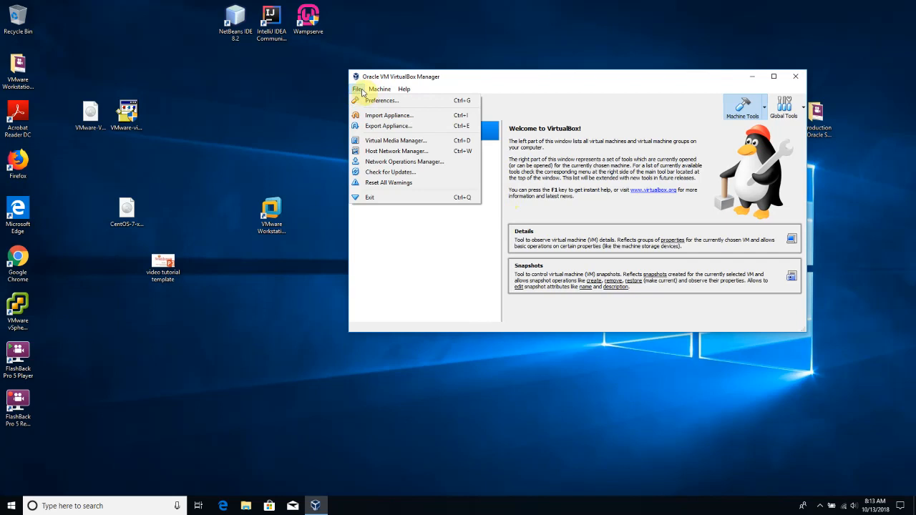
{"action": "left_click", "coordinate": [392, 152]}
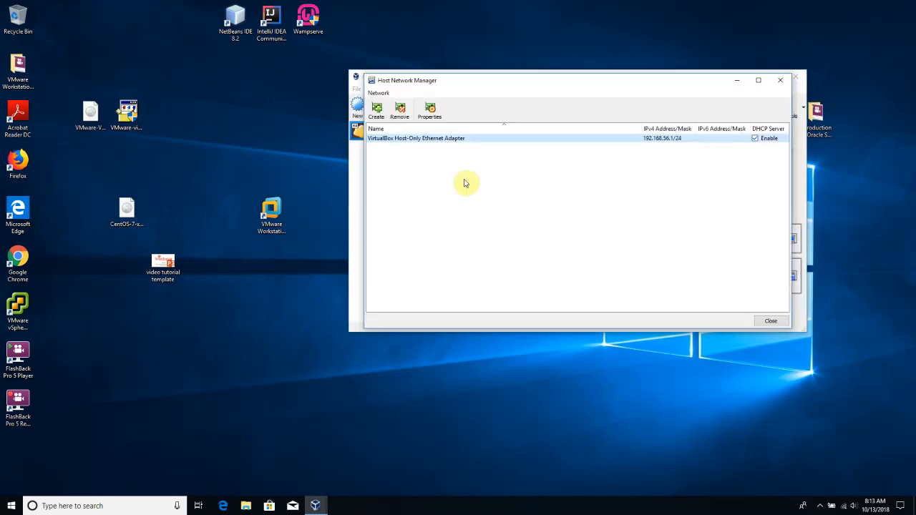
{"action": "left_click_drag", "start_coordinate": [503, 83], "coordinate": [461, 59]}
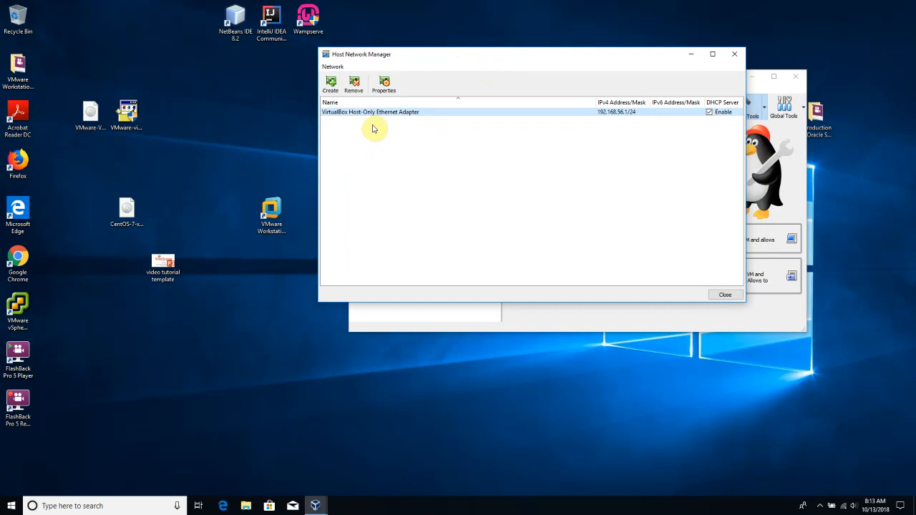
{"action": "left_click", "coordinate": [390, 87]}
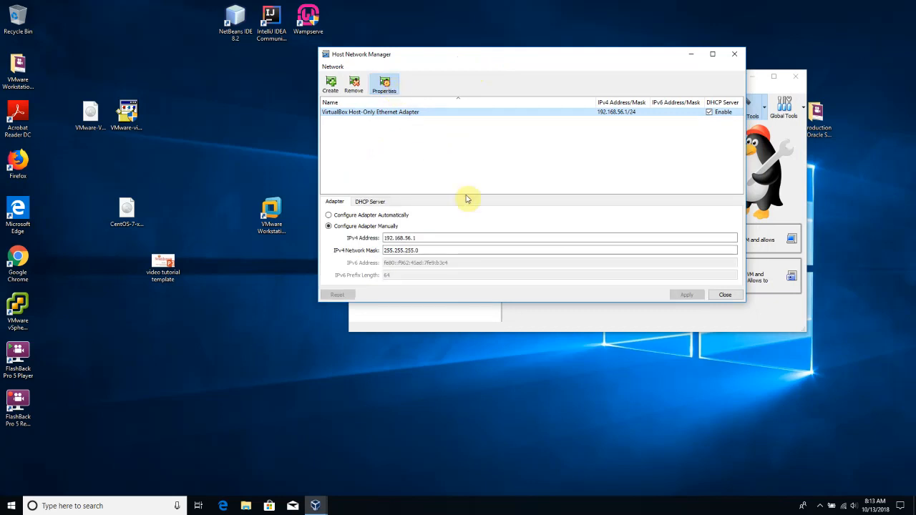
Examine the host-only adapter's IPv4 address and network mask, keeping Configure Adapter Manually selected
{"action": "left_click", "coordinate": [429, 238]}
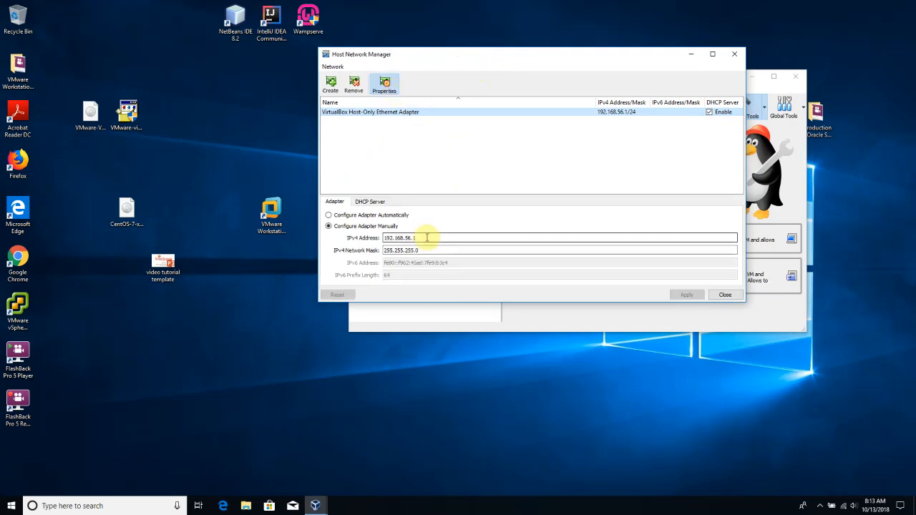
{"action": "left_click", "coordinate": [365, 215]}
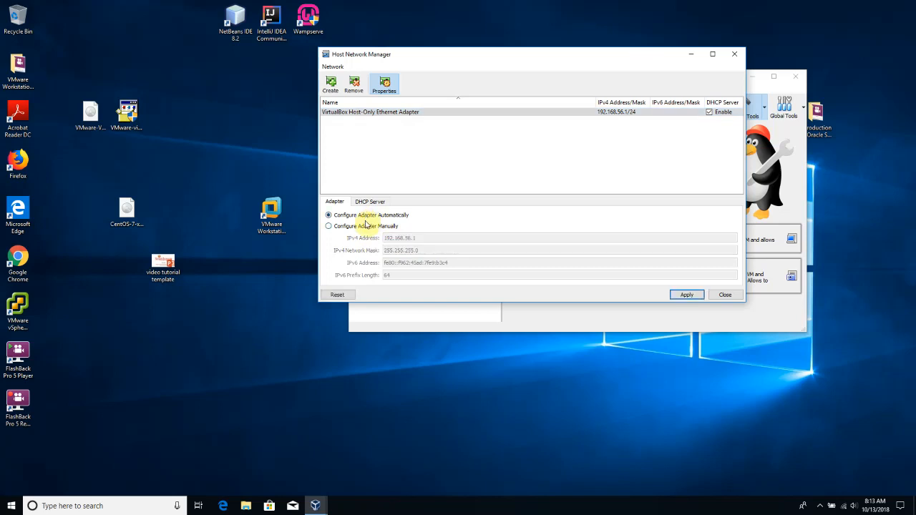
{"action": "left_click", "coordinate": [366, 227]}
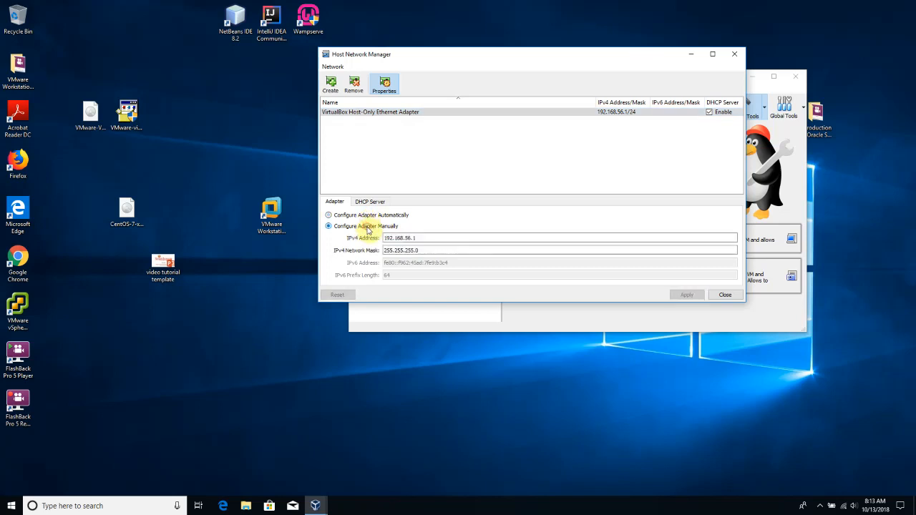
{"action": "left_click", "coordinate": [433, 240]}
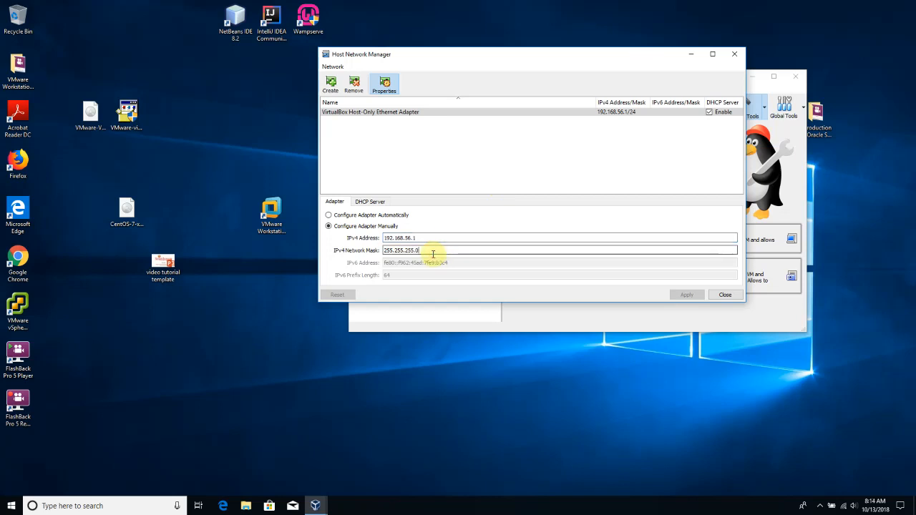
{"action": "left_click_drag", "start_coordinate": [428, 236], "coordinate": [377, 238]}
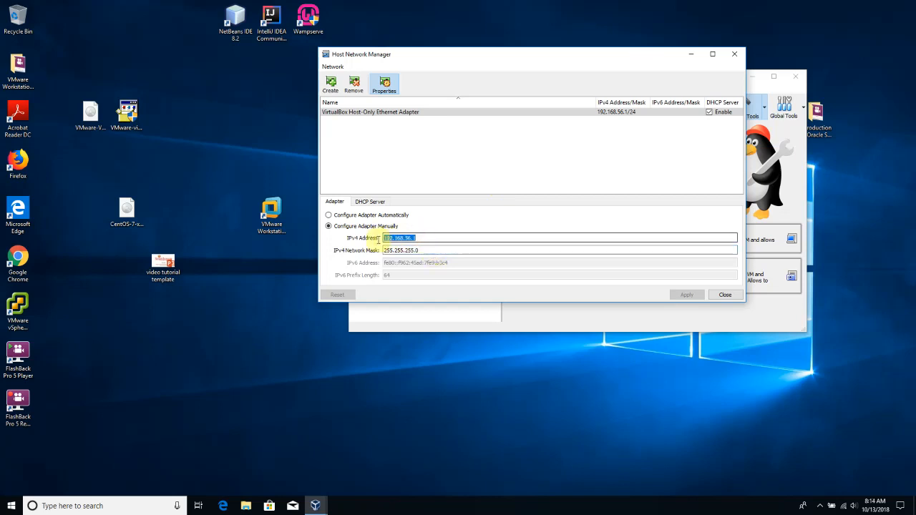
{"action": "left_click", "coordinate": [420, 237]}
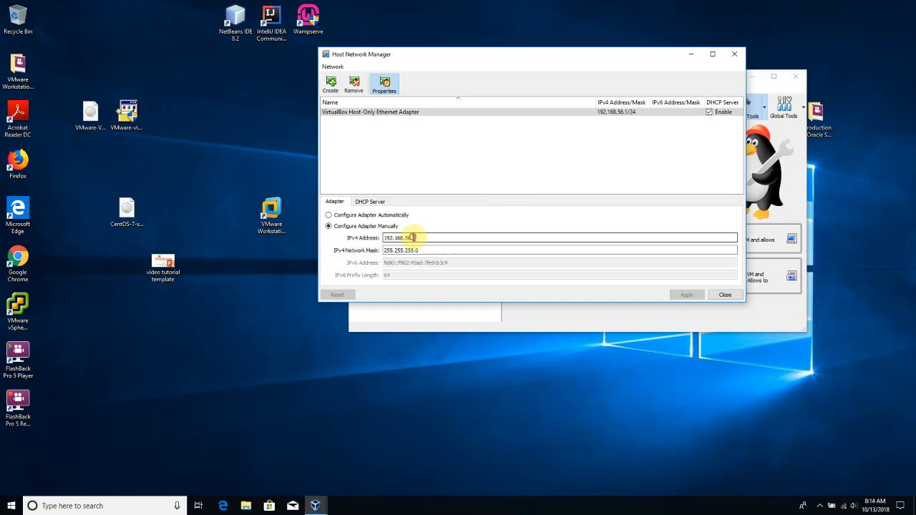
Examine the host-only network's DHCP server settings: server address, server mask, and lower and upper address bounds
{"action": "left_click", "coordinate": [380, 208]}
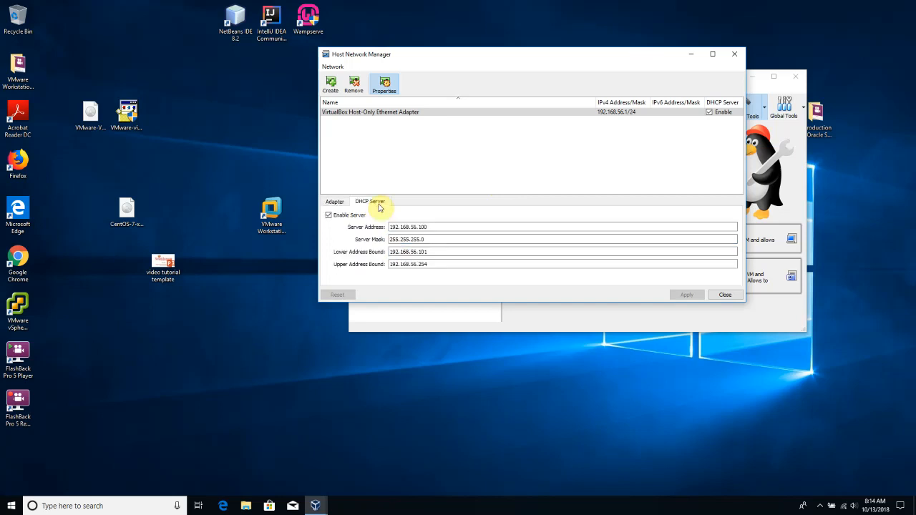
{"action": "left_click", "coordinate": [440, 227]}
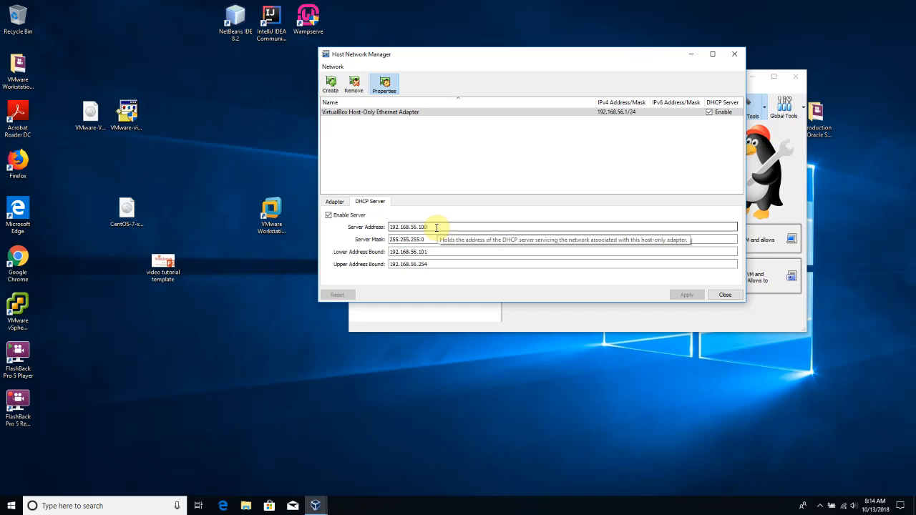
{"action": "double_click", "coordinate": [435, 227]}
{"action": "left_click", "coordinate": [441, 226]}
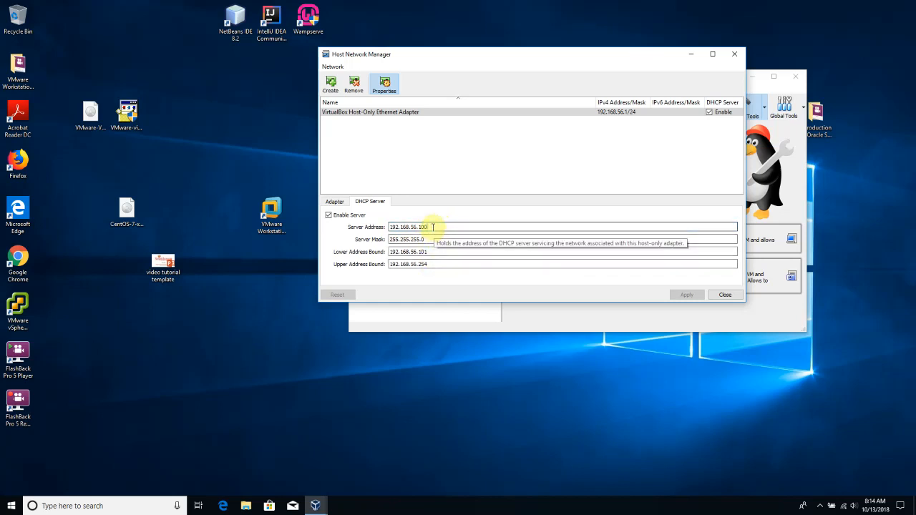
{"action": "left_click", "coordinate": [434, 226]}
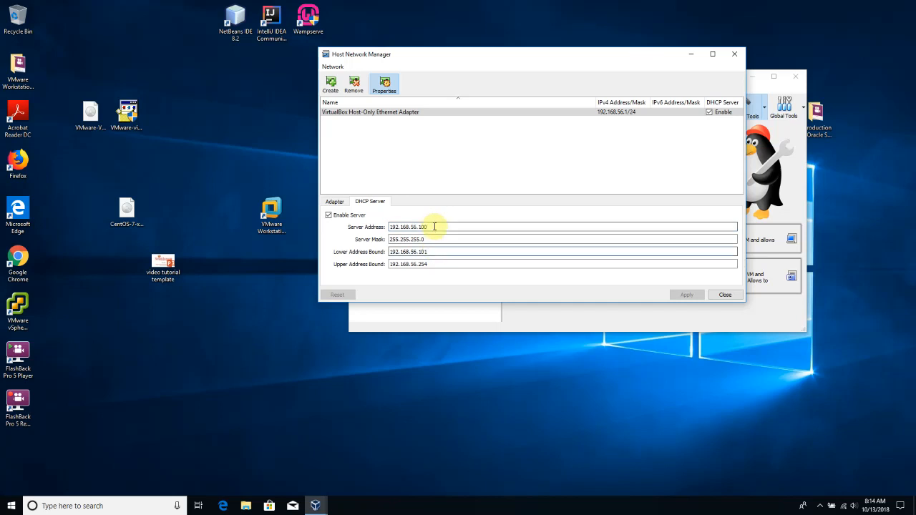
{"action": "left_click", "coordinate": [430, 227]}
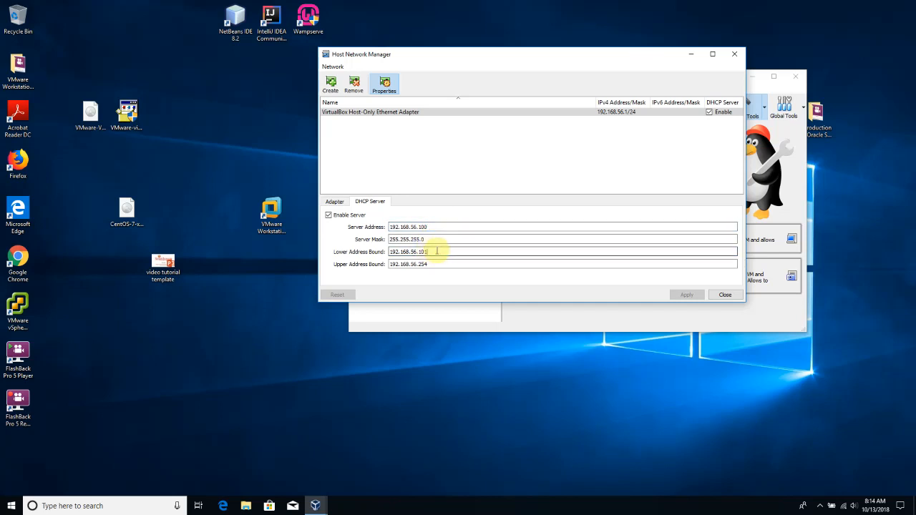
{"action": "left_click", "coordinate": [436, 262]}
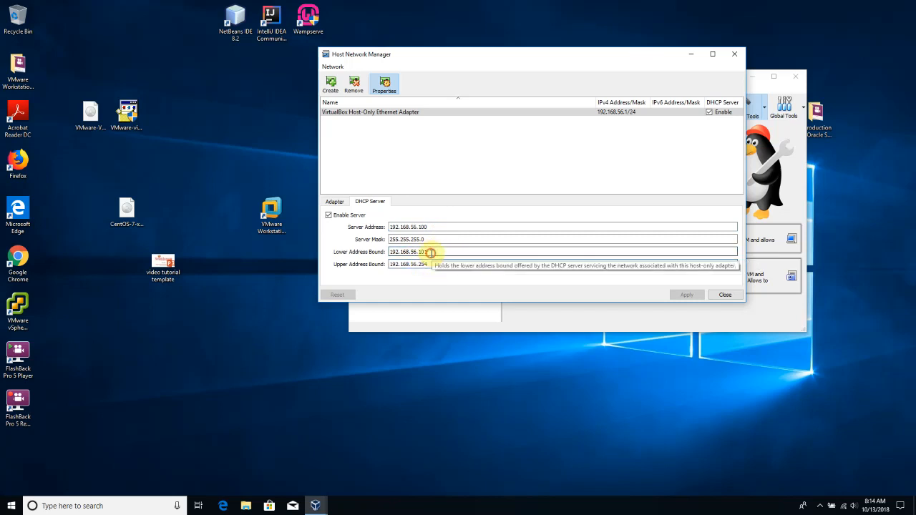
{"action": "double_click", "coordinate": [421, 252]}
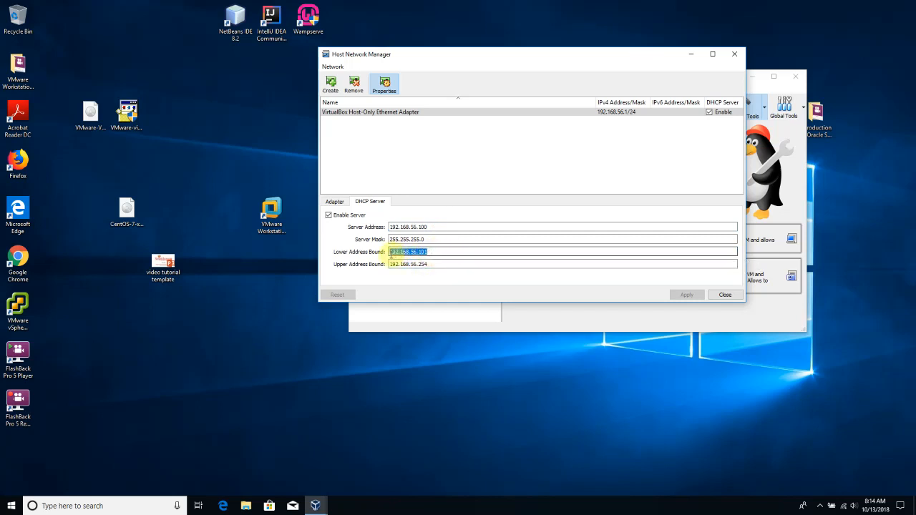
{"action": "left_click", "coordinate": [435, 252]}
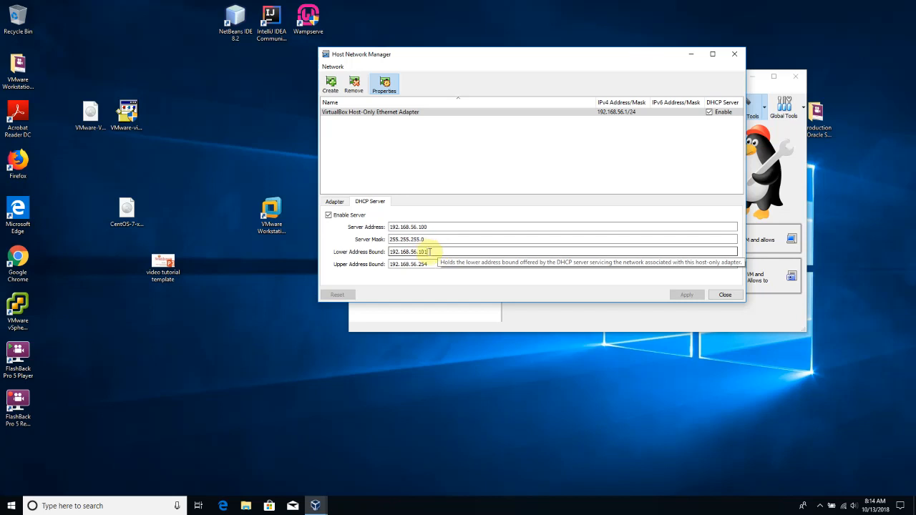
{"action": "left_click_drag", "start_coordinate": [429, 252], "coordinate": [418, 252]}
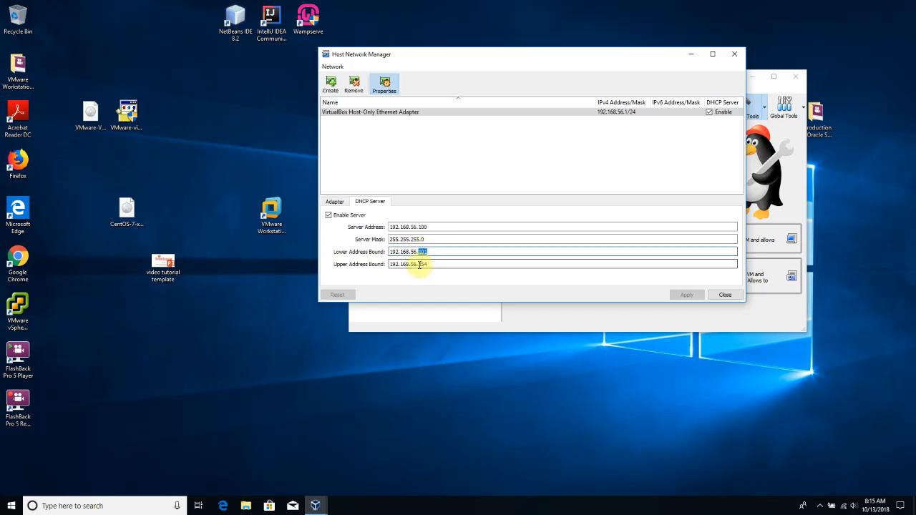
{"action": "left_click_drag", "start_coordinate": [419, 264], "coordinate": [432, 265]}
{"action": "left_click", "coordinate": [438, 252]}
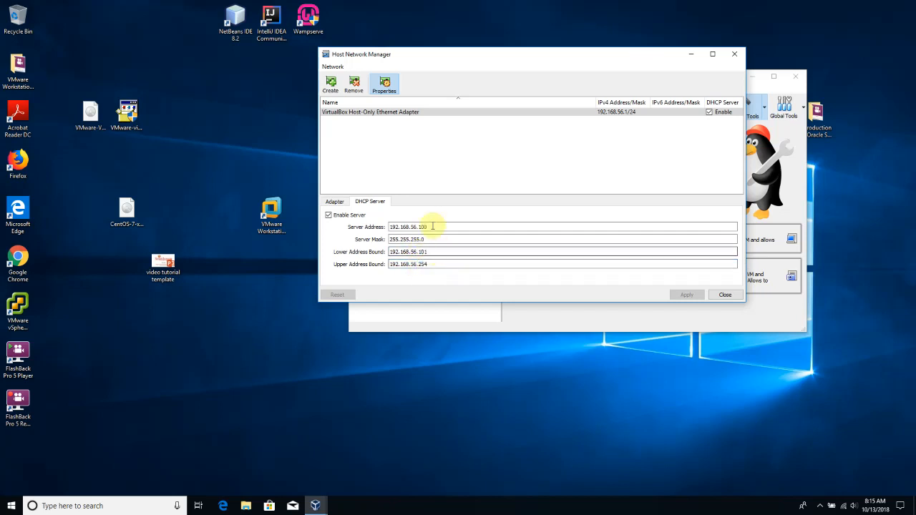
Recheck the adapter's addresses against the DHCP server settings and close the Host Network Manager
{"action": "left_click", "coordinate": [361, 109]}
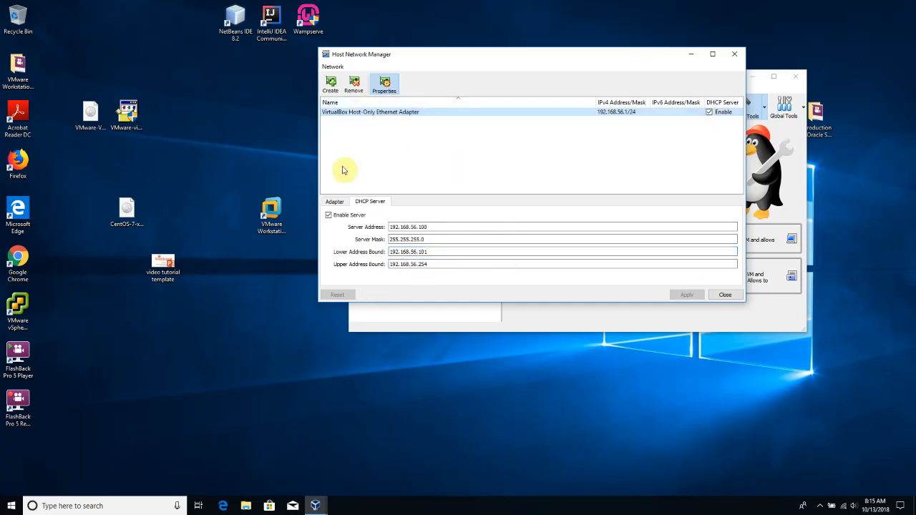
{"action": "left_click", "coordinate": [335, 201]}
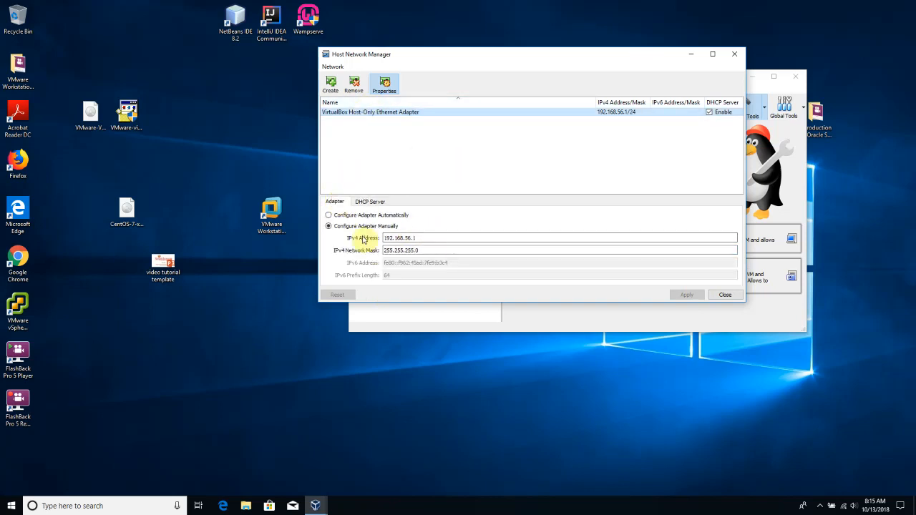
{"action": "left_click", "coordinate": [371, 203]}
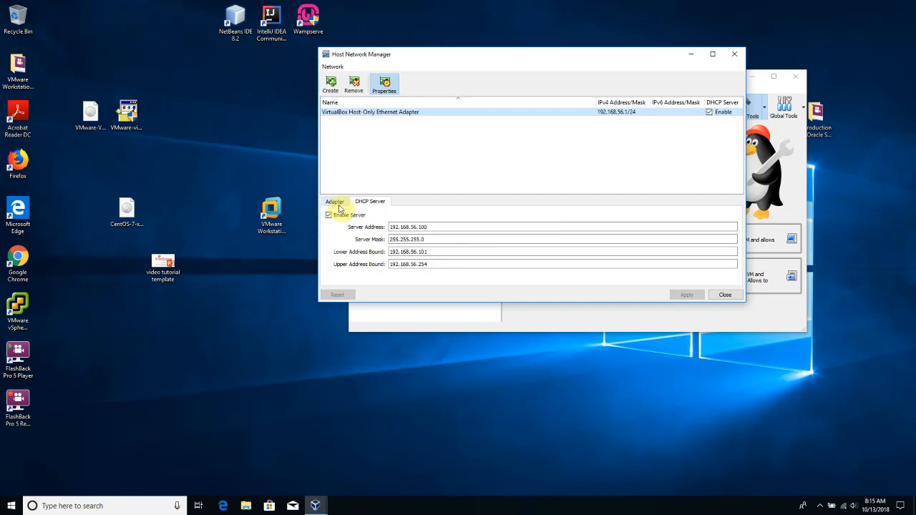
{"action": "left_click", "coordinate": [334, 203]}
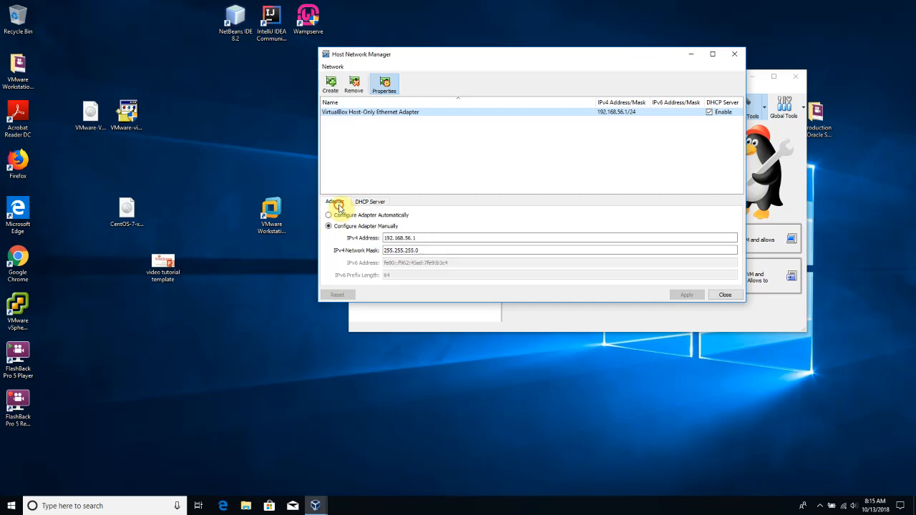
{"action": "left_click", "coordinate": [725, 295]}
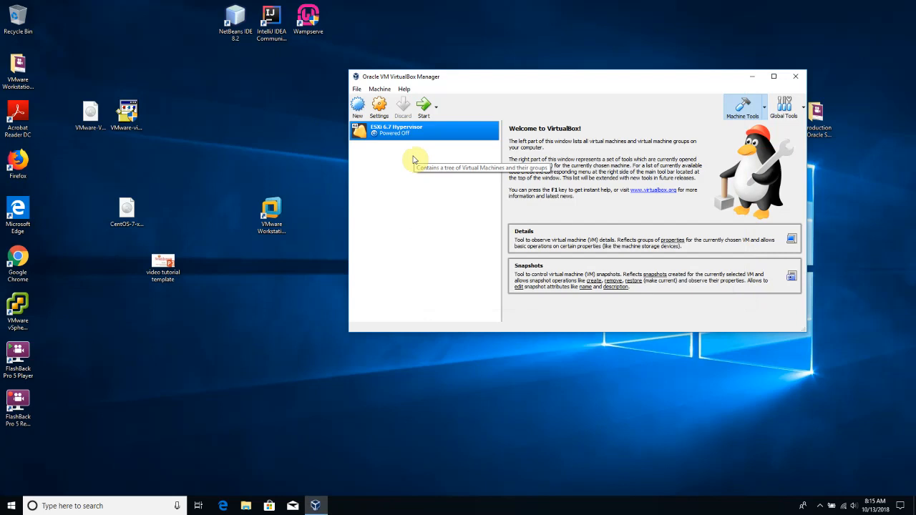
Start the ESXi 6.7 Hypervisor virtual machine and give its display the input focus
{"action": "left_click_drag", "start_coordinate": [528, 78], "coordinate": [491, 82]}
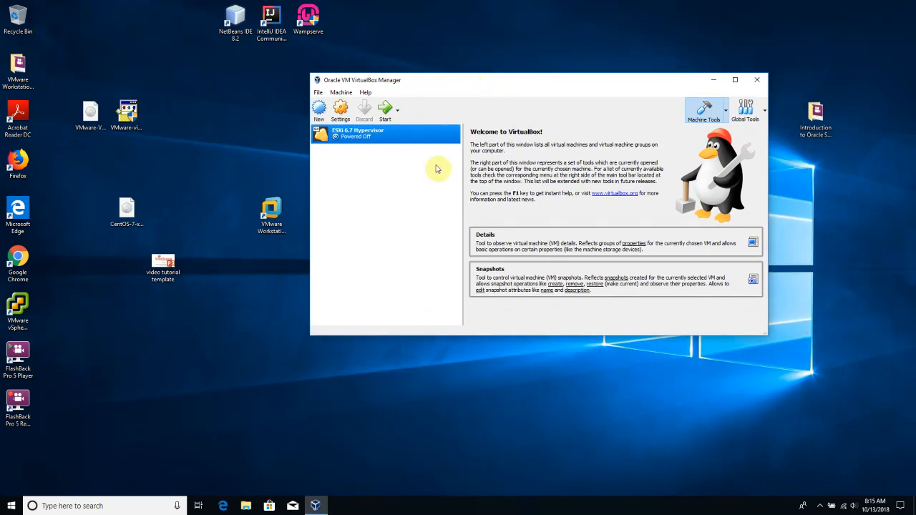
{"action": "left_click", "coordinate": [386, 114]}
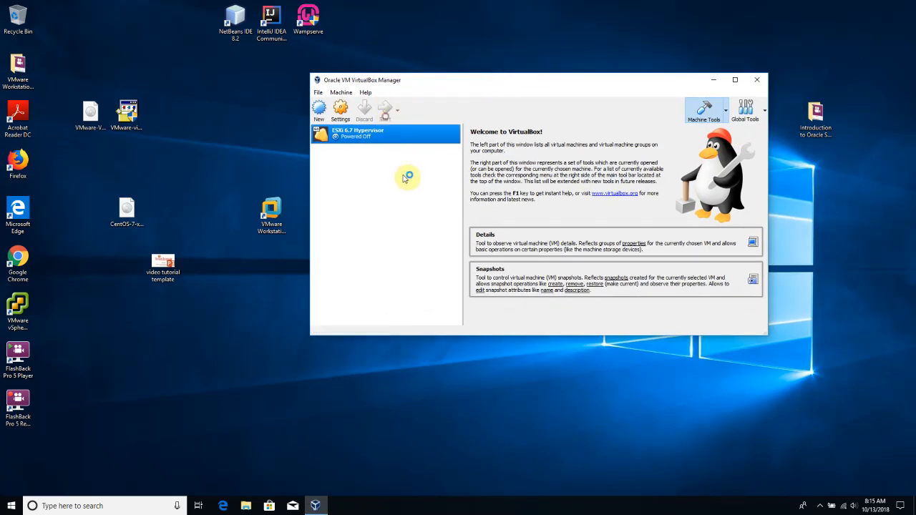
{"action": "left_click_drag", "start_coordinate": [462, 86], "coordinate": [403, 76]}
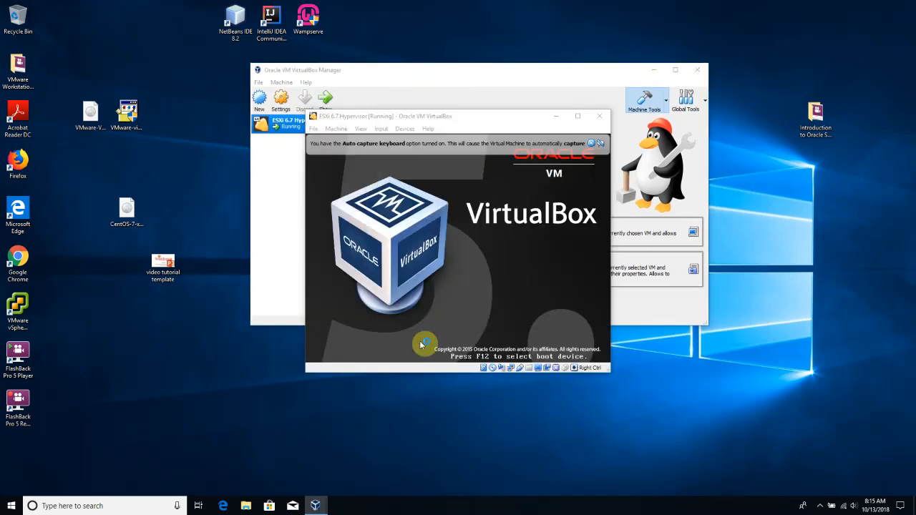
{"action": "left_click", "coordinate": [423, 342]}
{"action": "left_click", "coordinate": [445, 307]}
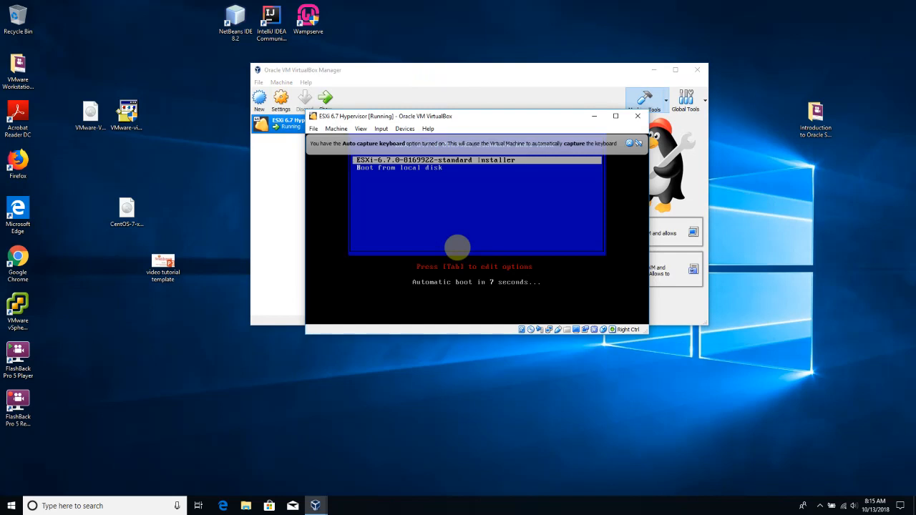
Boot the virtual machine from the ESXi-6.7.0-8169922-standard Installer entry
{"action": "key", "text": "Down"}
{"action": "key", "text": "Up"}
{"action": "key", "text": "Return"}
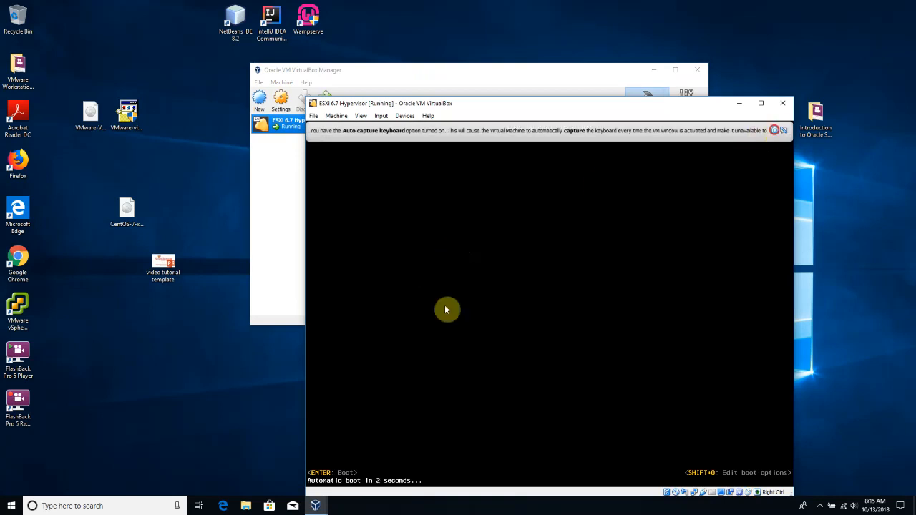
{"action": "left_click", "coordinate": [363, 411]}
{"action": "left_click", "coordinate": [527, 360]}
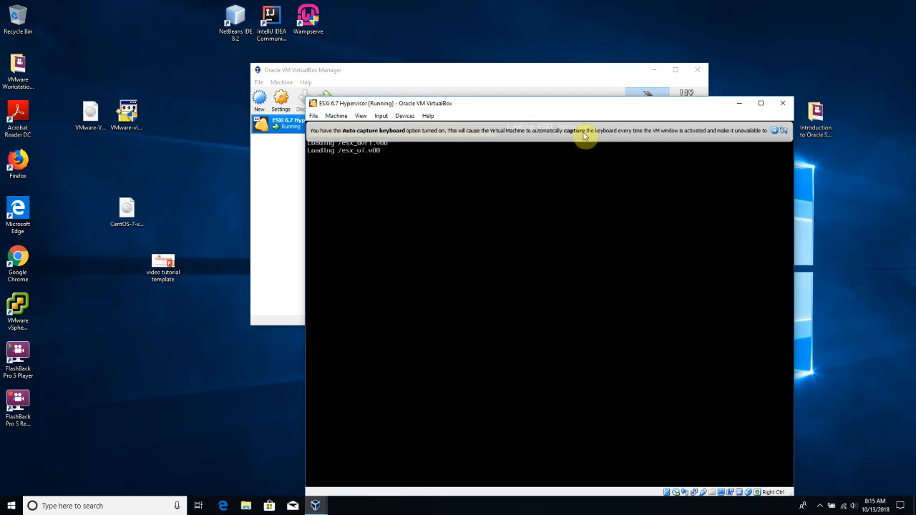
Dismiss the Auto capture keyboard notice and reposition the virtual machine window so it is fully visible on the desktop
{"action": "left_click", "coordinate": [780, 131]}
{"action": "left_click_drag", "start_coordinate": [664, 103], "coordinate": [575, 70]}
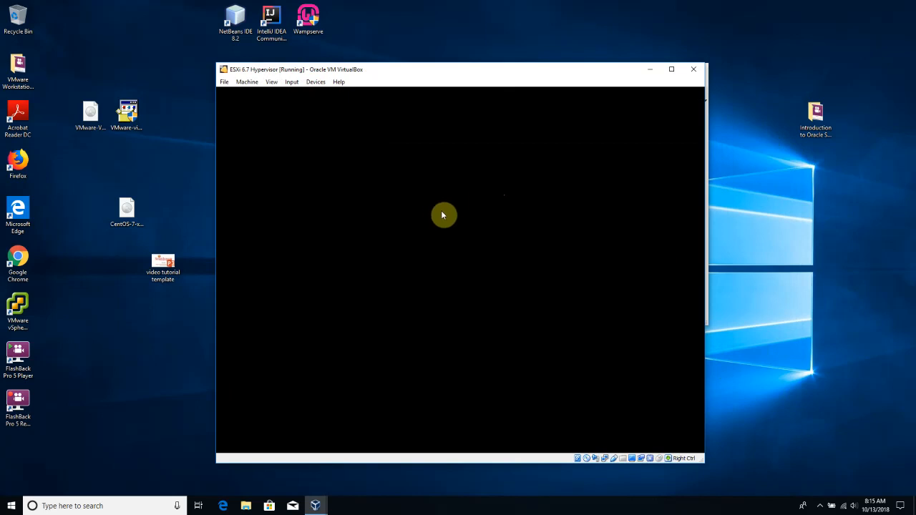
{"action": "left_click", "coordinate": [422, 69]}
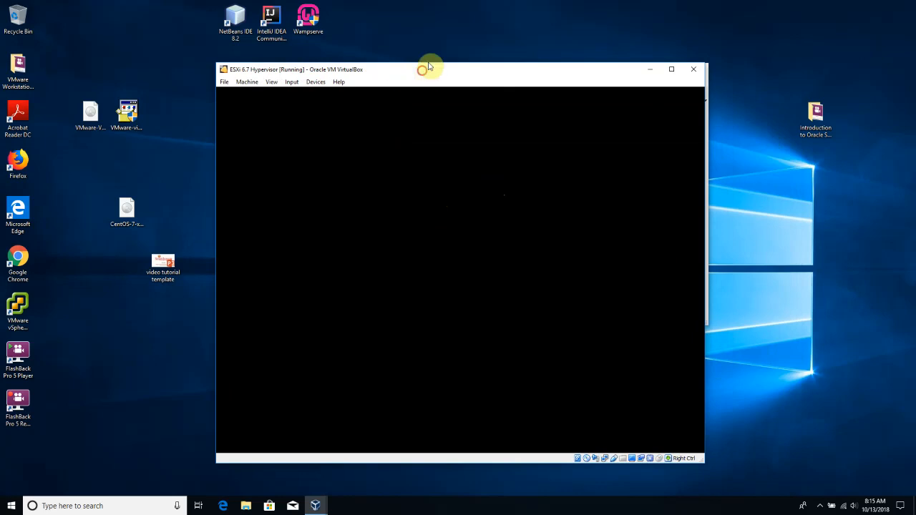
{"action": "left_click_drag", "start_coordinate": [428, 66], "coordinate": [433, 54]}
Return focus to the virtual machine while the installer loads and dismiss the mouse pointer integration notice
{"action": "left_click", "coordinate": [171, 426]}
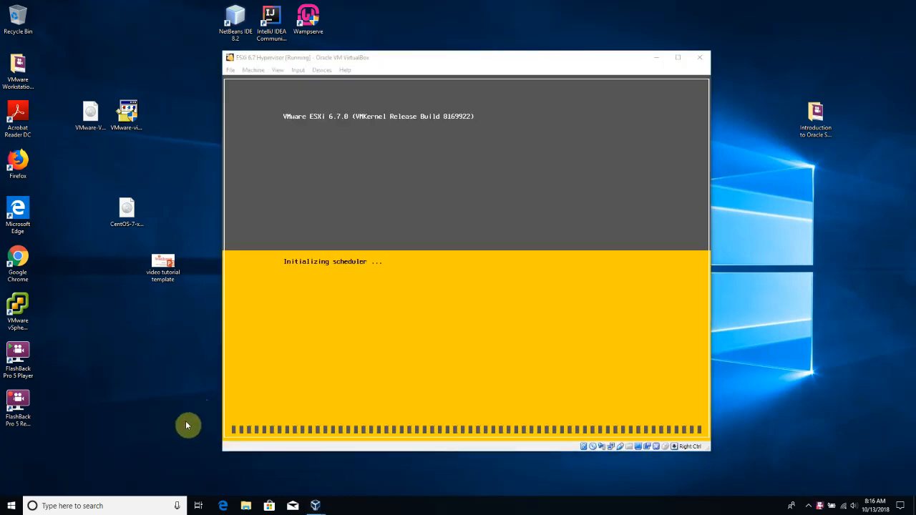
{"action": "left_click", "coordinate": [350, 309]}
{"action": "left_click", "coordinate": [441, 313]}
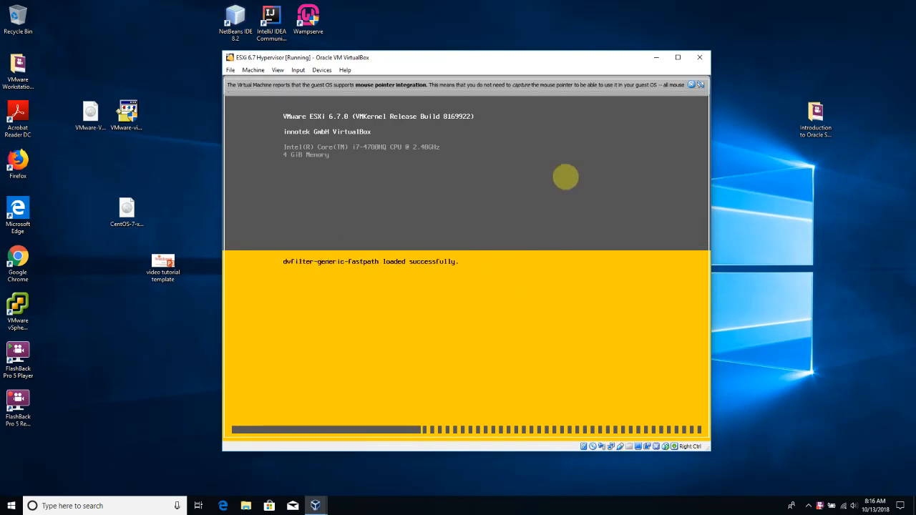
{"action": "left_click", "coordinate": [699, 85]}
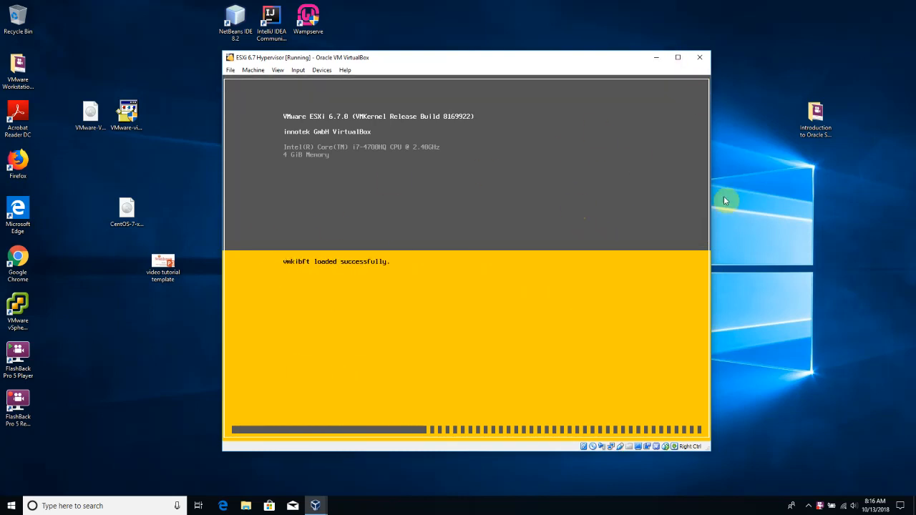
Continue from the VMware ESXi 6.7.0 installation welcome screen to the End User License Agreement
{"action": "left_click", "coordinate": [83, 406]}
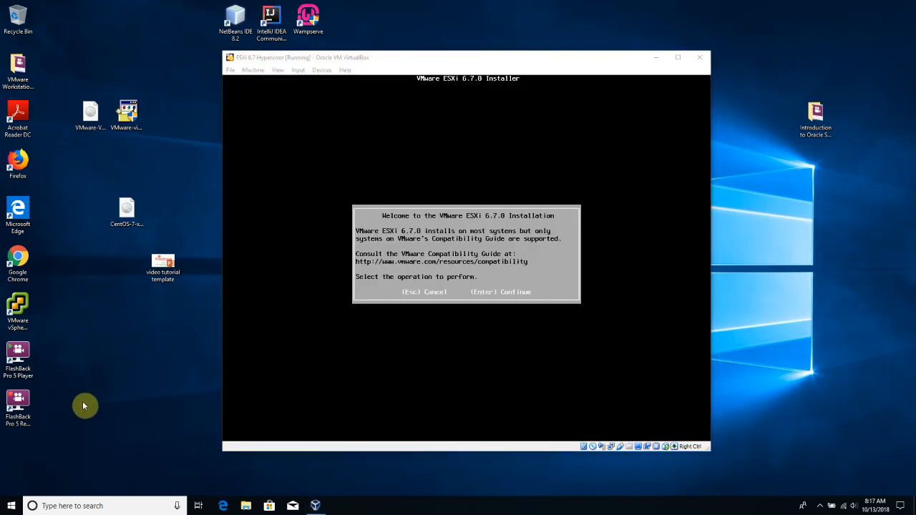
{"action": "left_click", "coordinate": [376, 340]}
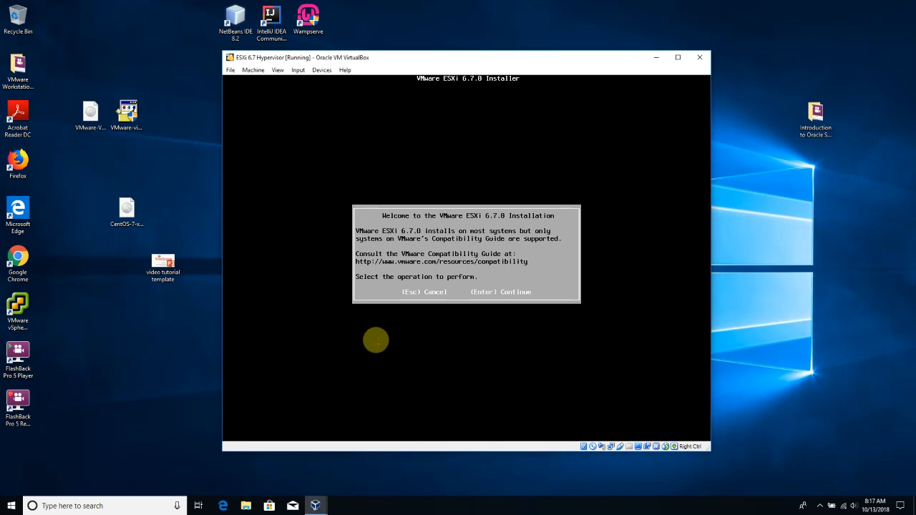
{"action": "key", "text": "Return"}
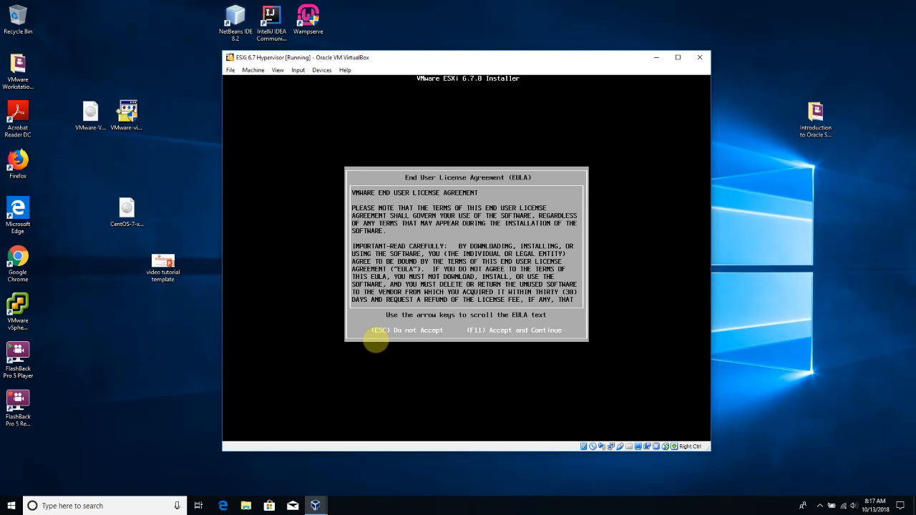
Accept the license agreement and continue with the local VBOX HARDDISK as install disk and the US Default keyboard layout
{"action": "key", "text": "F11"}
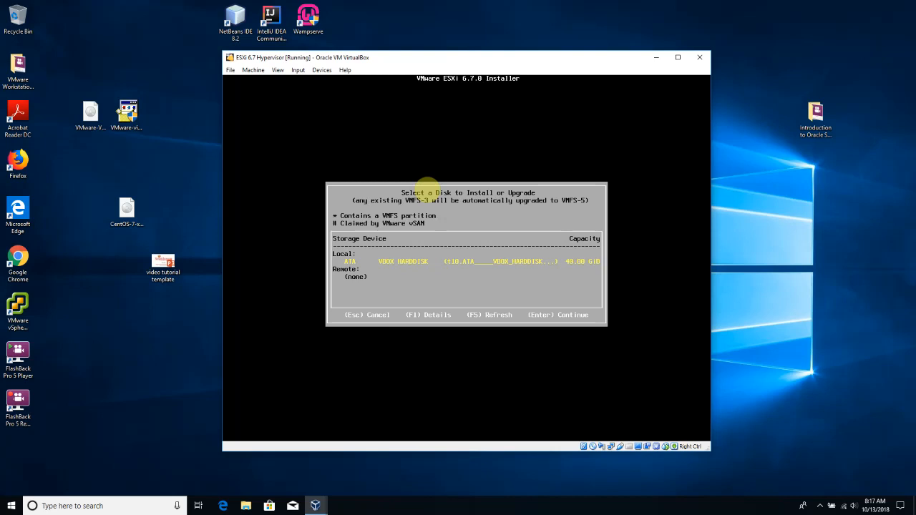
{"action": "key", "text": "Return"}
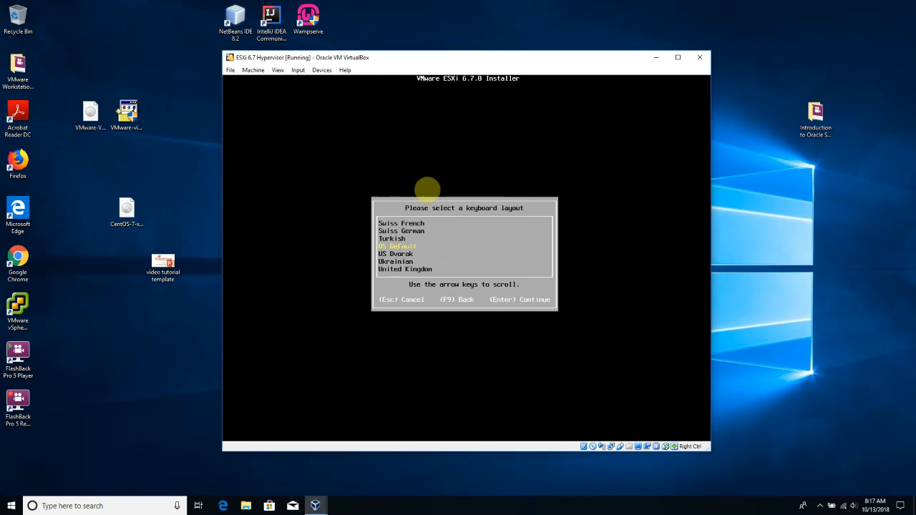
{"action": "key", "text": "Return"}
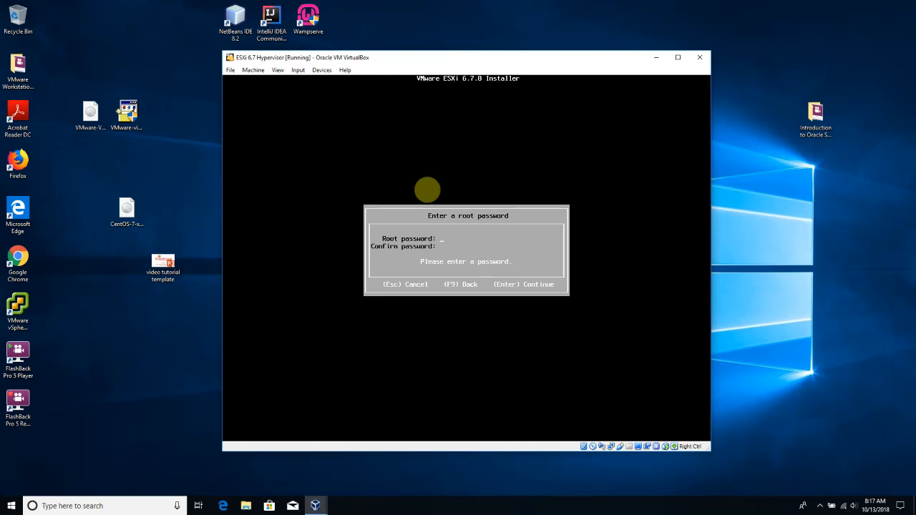
Enter and confirm the root password for the ESXi host, and continue to the system scan
{"action": "type", "text": "*"}
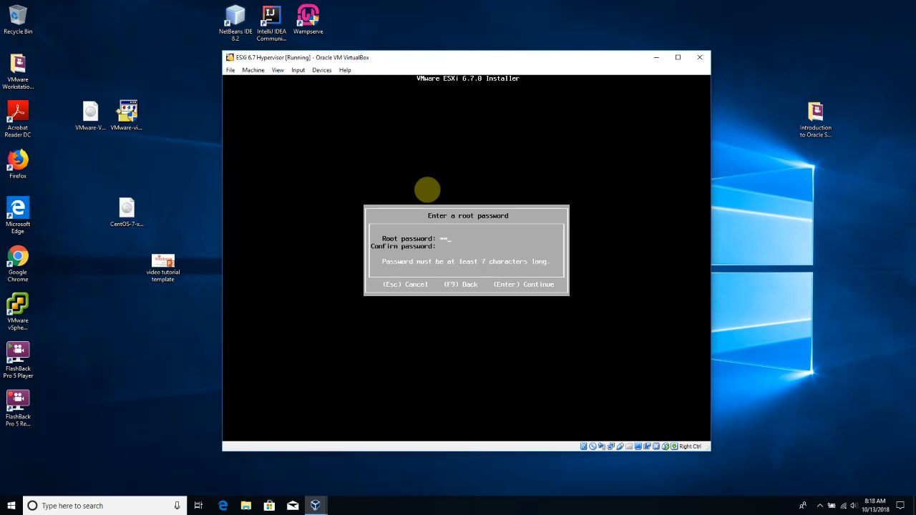
{"action": "type", "text": "******"}
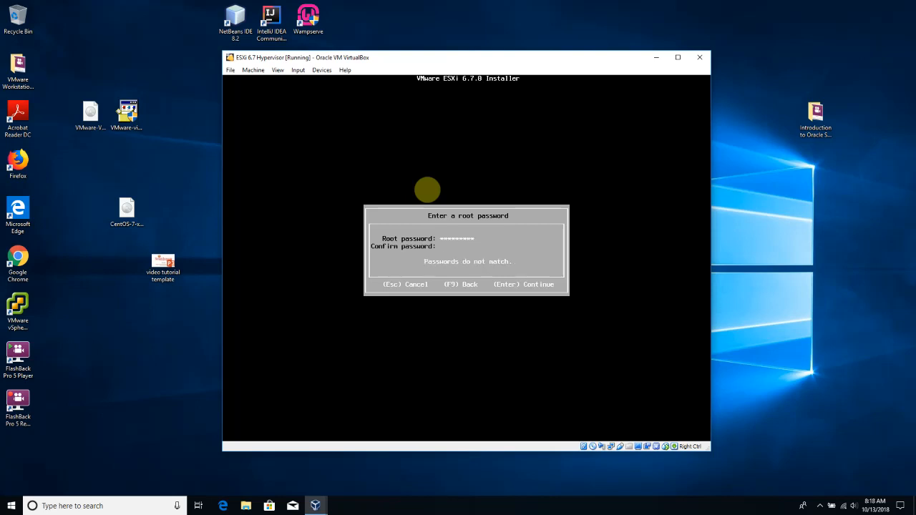
{"action": "type", "text": "*********"}
{"action": "key", "text": "Return"}
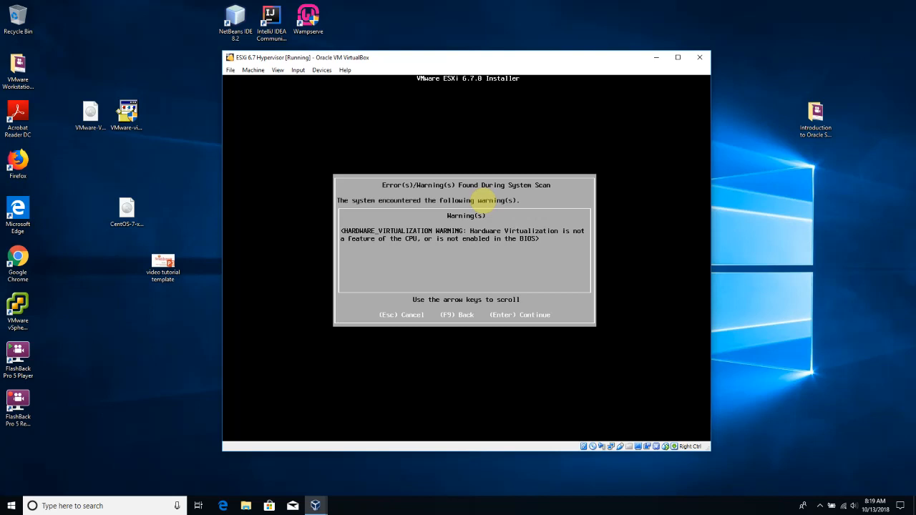
Continue past the hardware virtualization warning and start the ESXi 6.7.0 installation on the virtual hard disk
{"action": "key", "text": "Return"}
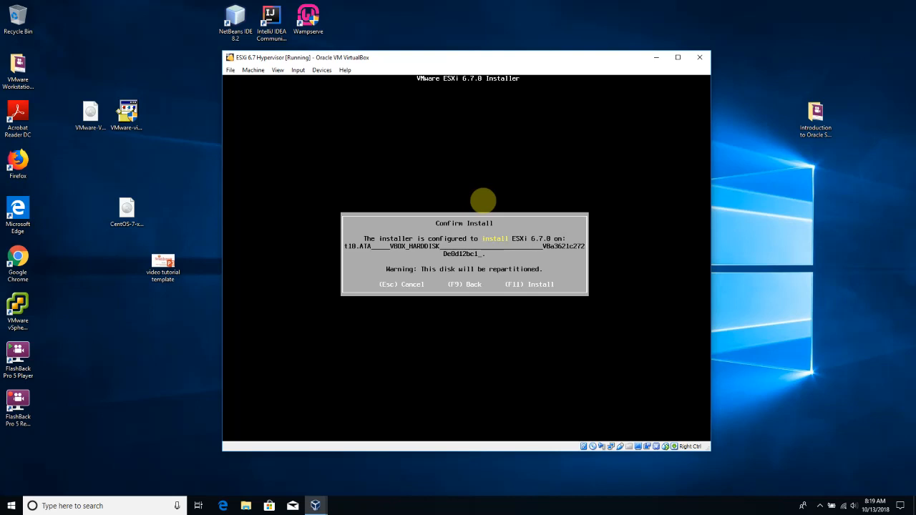
{"action": "key", "text": "F11"}
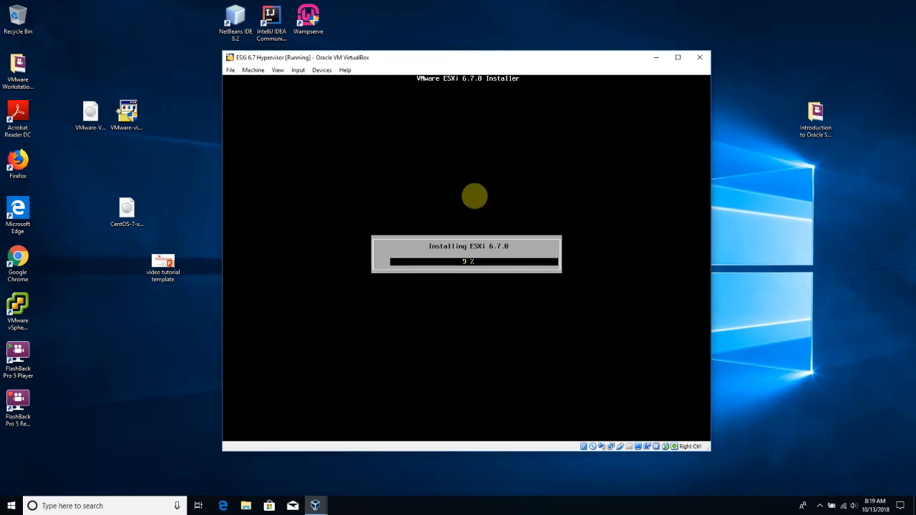
{"action": "left_click", "coordinate": [138, 370]}
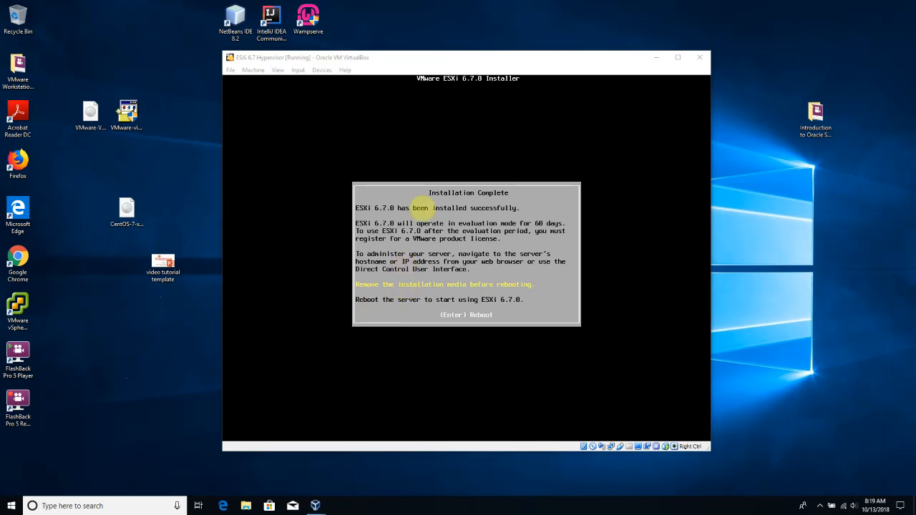
Remove the VMware-VMvisor-Installer-6.7.0 ISO from the virtual optical drive and reboot the server
{"action": "left_click", "coordinate": [325, 58]}
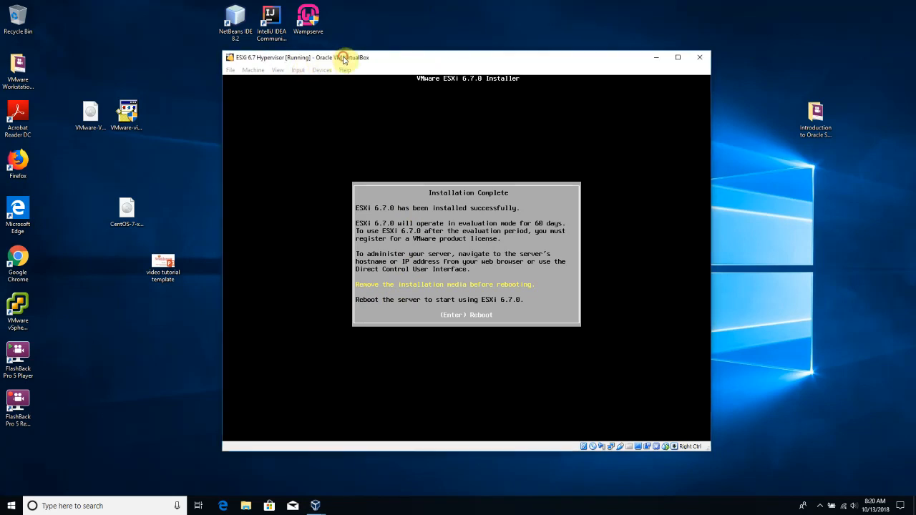
{"action": "left_click", "coordinate": [323, 70]}
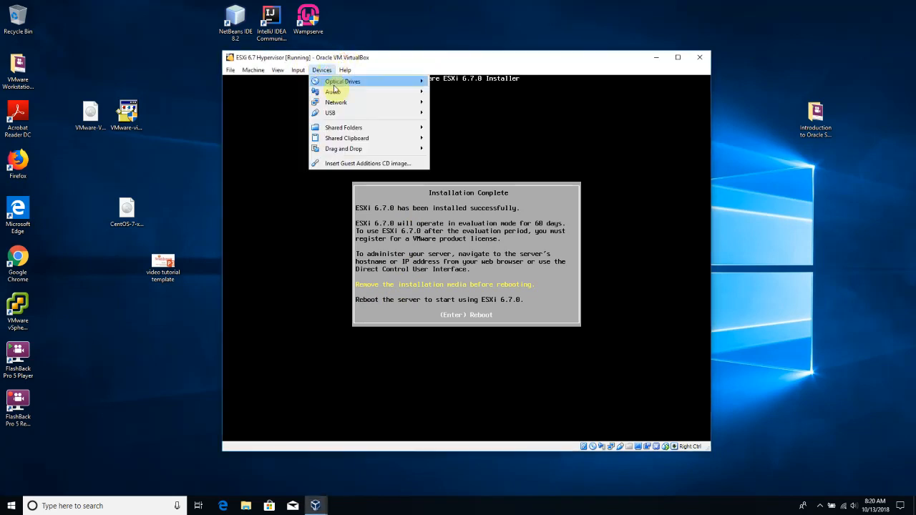
{"action": "mouse_move", "coordinate": [355, 88]}
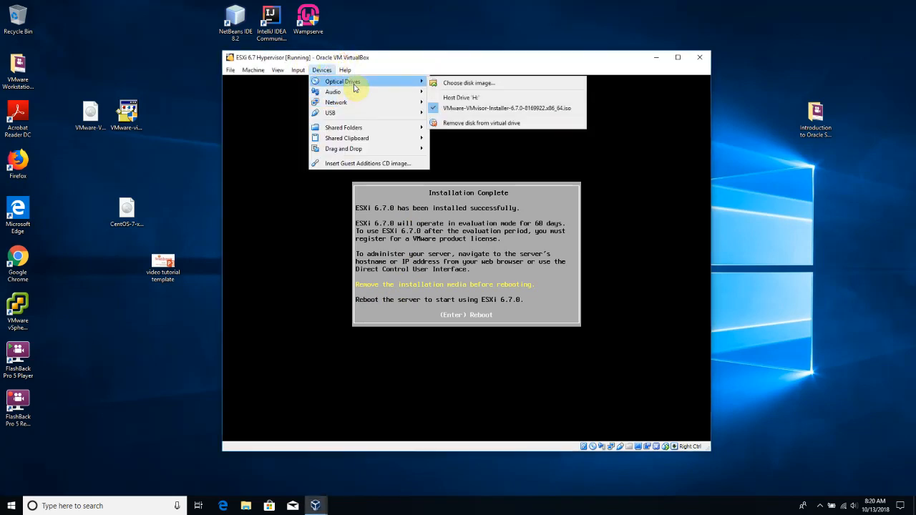
{"action": "left_click", "coordinate": [499, 123]}
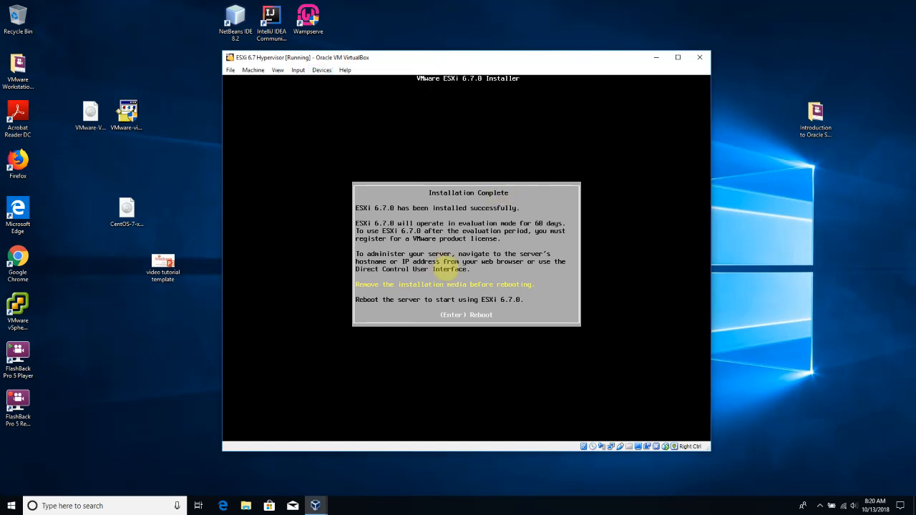
{"action": "key", "text": "Return"}
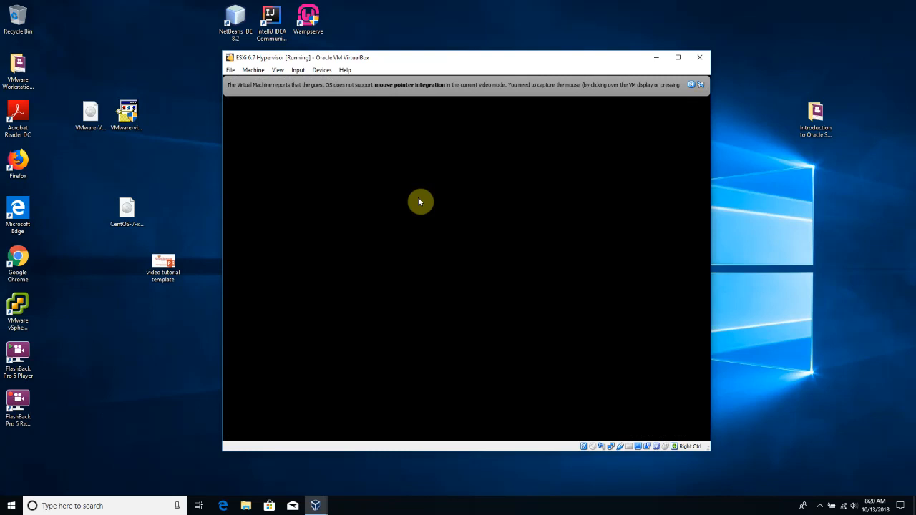
Dismiss the mouse pointer integration notices and move the virtual machine window slightly higher on the desktop while ESXi boots
{"action": "left_click", "coordinate": [692, 85]}
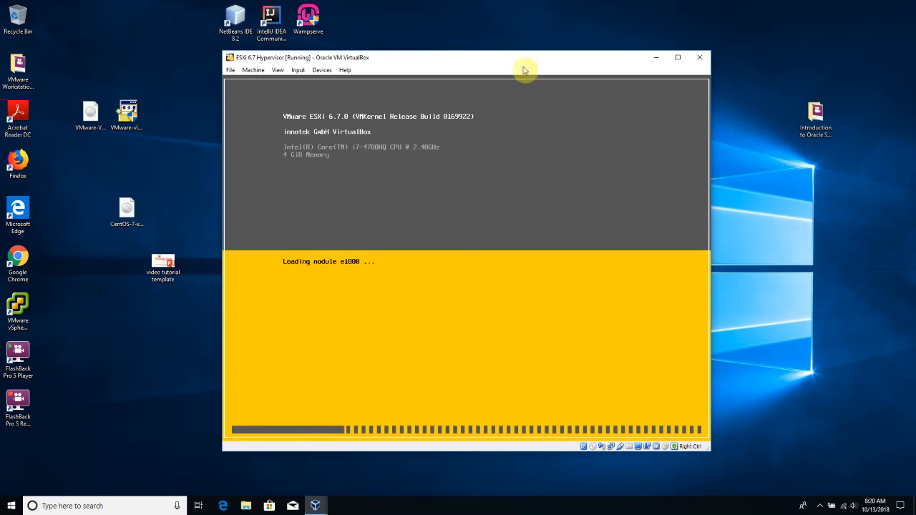
{"action": "left_click_drag", "start_coordinate": [518, 61], "coordinate": [516, 43]}
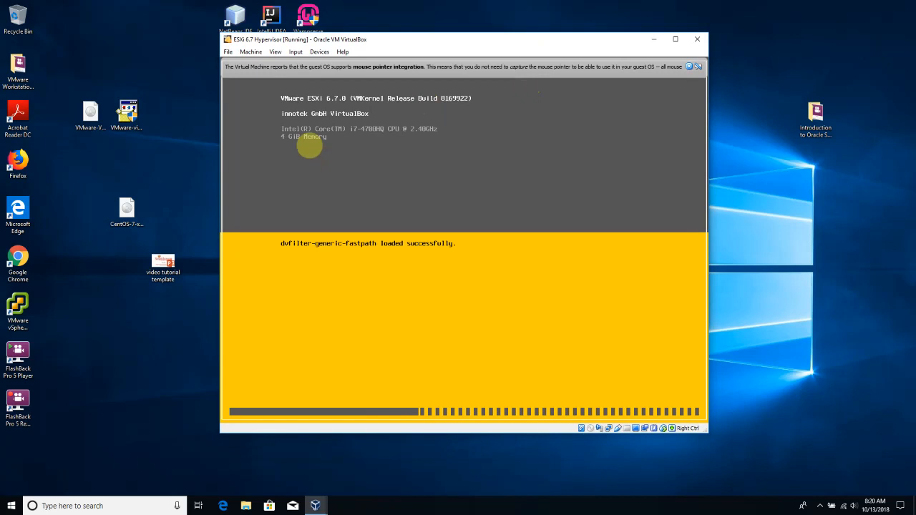
{"action": "left_click", "coordinate": [688, 65]}
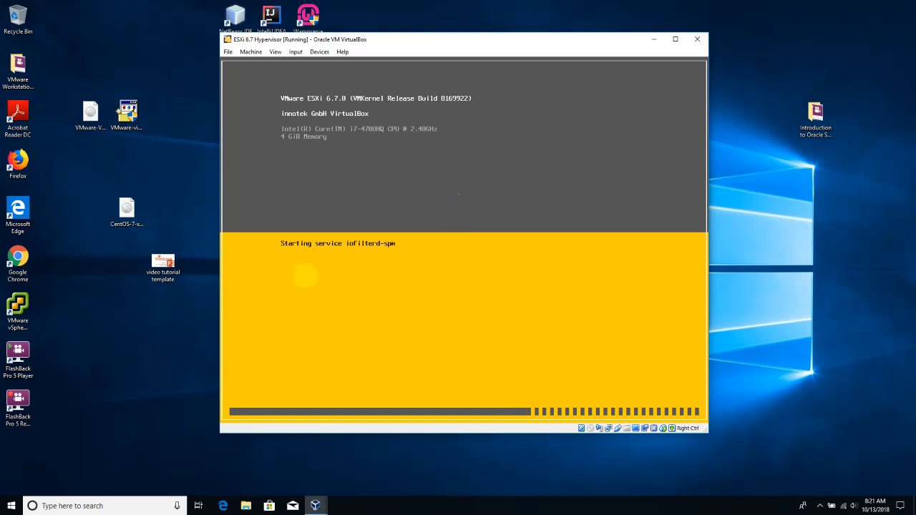
{"action": "left_click", "coordinate": [119, 340]}
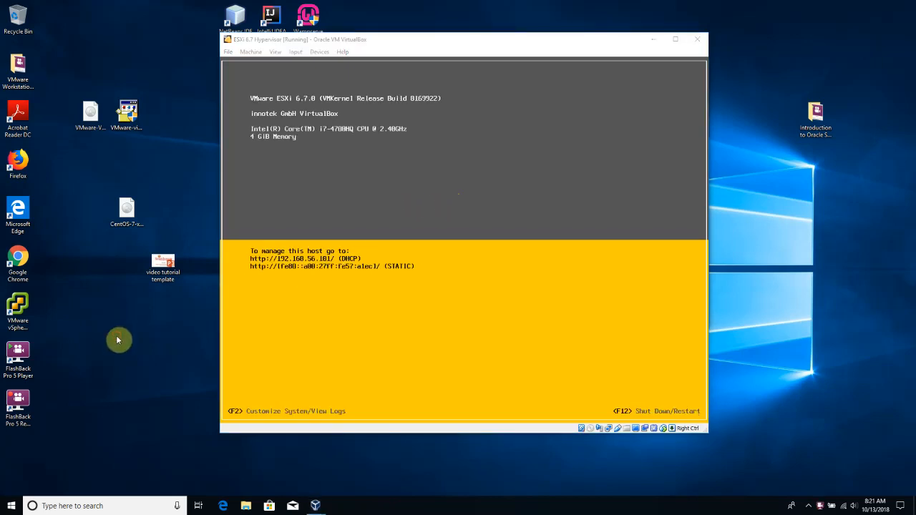
Open the ESXi system customization and log in as root with the account password
{"action": "left_click", "coordinate": [298, 297]}
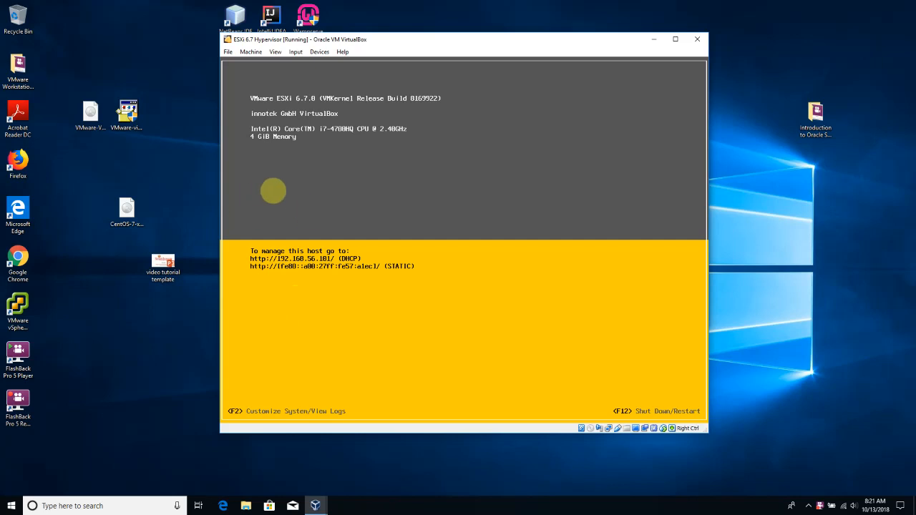
{"action": "key", "text": "F2"}
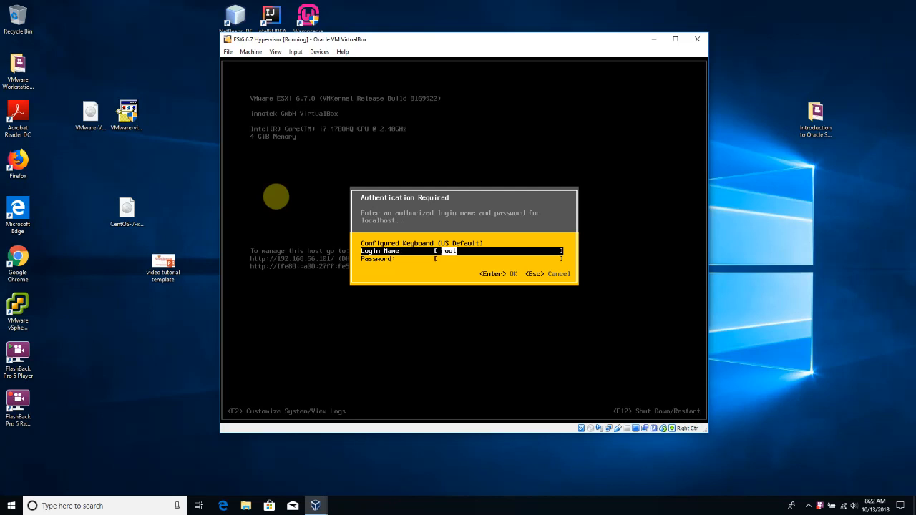
{"action": "key", "text": "Tab"}
{"action": "type", "text": "*"}
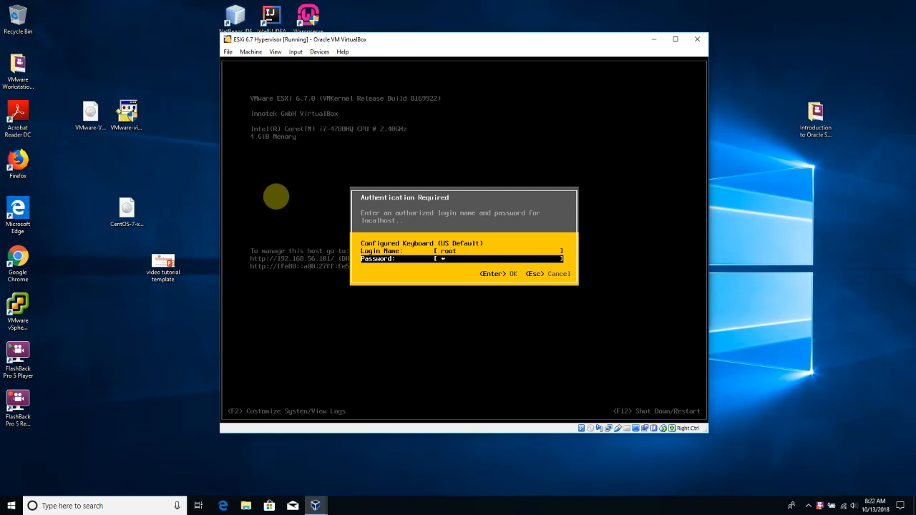
{"action": "type", "text": "*********"}
{"action": "key", "text": "Return"}
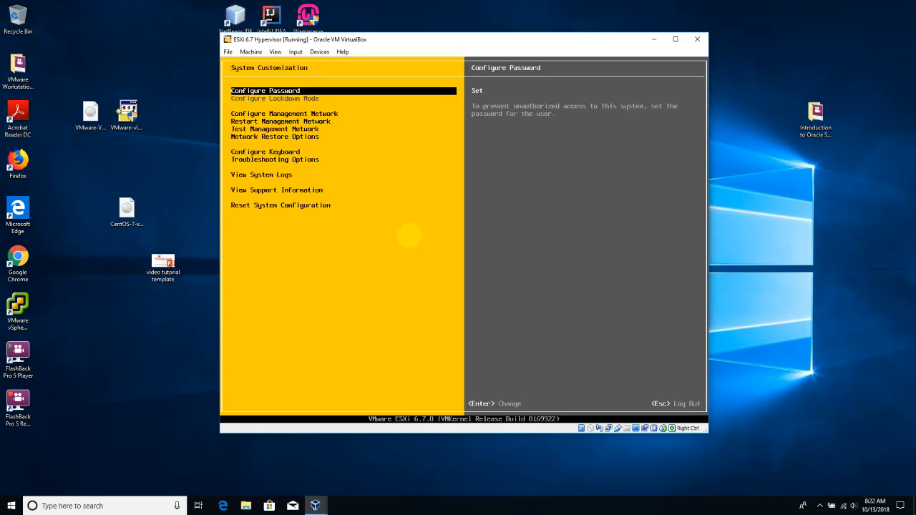
Look through the System Customization options, including the management network configuration, restart and test entries
{"action": "key", "text": "Down"}
{"action": "key", "text": "Up"}
{"action": "key", "text": "Down"}
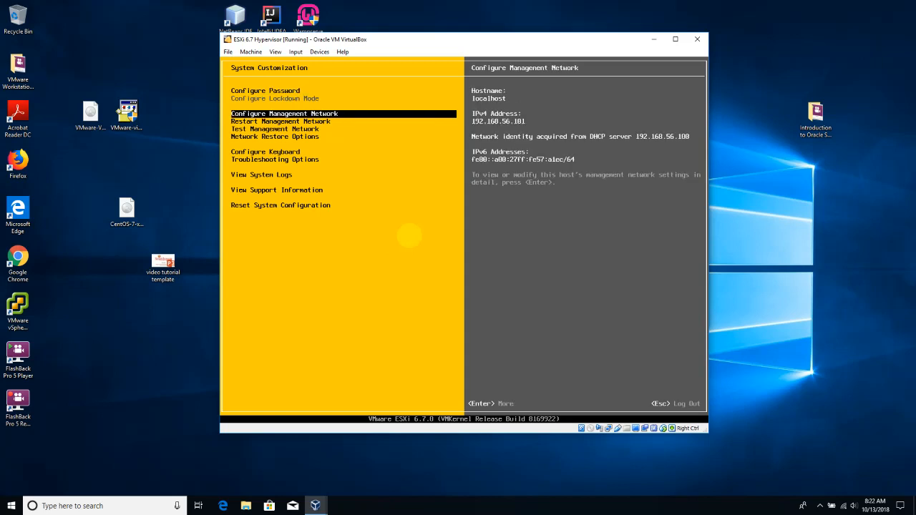
{"action": "key", "text": "Down"}
{"action": "key", "text": "Up"}
{"action": "key", "text": "Down"}
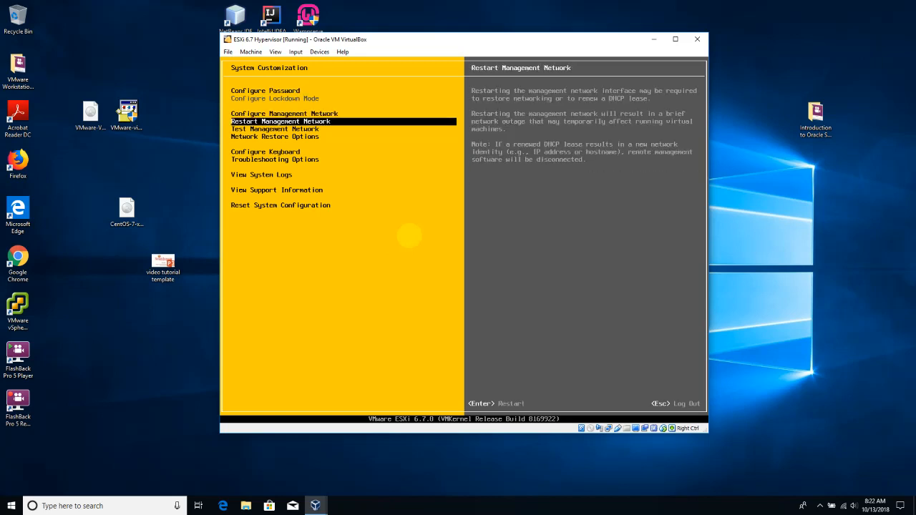
{"action": "key", "text": "Down"}
{"action": "key", "text": "Down"}
{"action": "key", "text": "Down"}
{"action": "key", "text": "Down"}
{"action": "key", "text": "Up"}
{"action": "key", "text": "Up"}
{"action": "key", "text": "Up"}
{"action": "key", "text": "Up"}
{"action": "key", "text": "Up"}
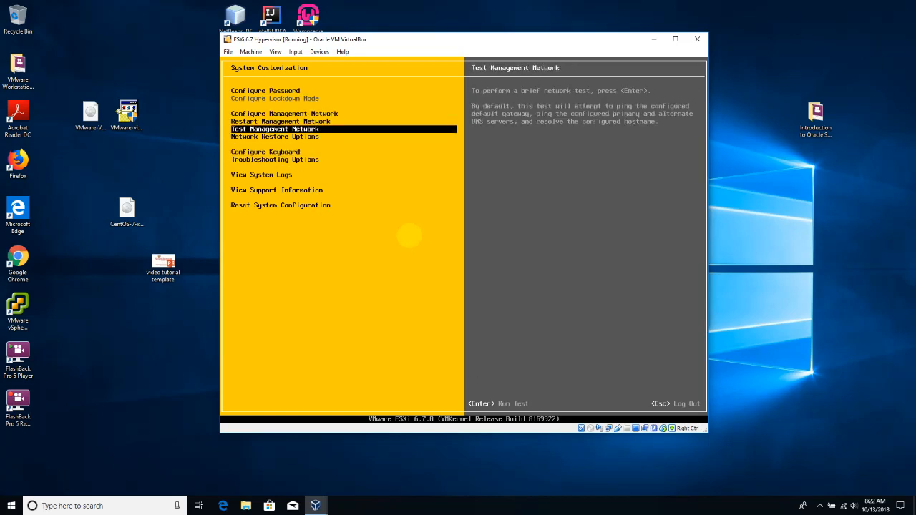
{"action": "key", "text": "Up"}
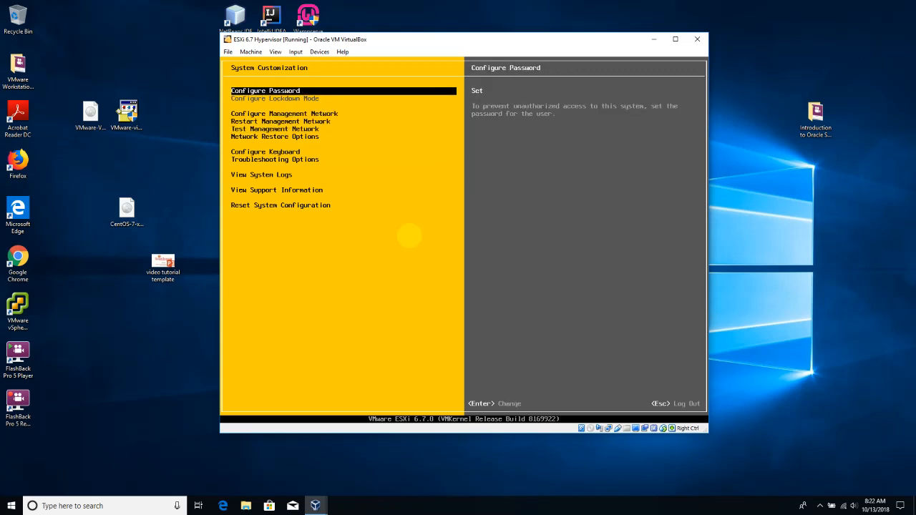
Open the management network's IPv4 configuration, review the disable, dynamic and static address options, and leave without changes
{"action": "key", "text": "Down"}
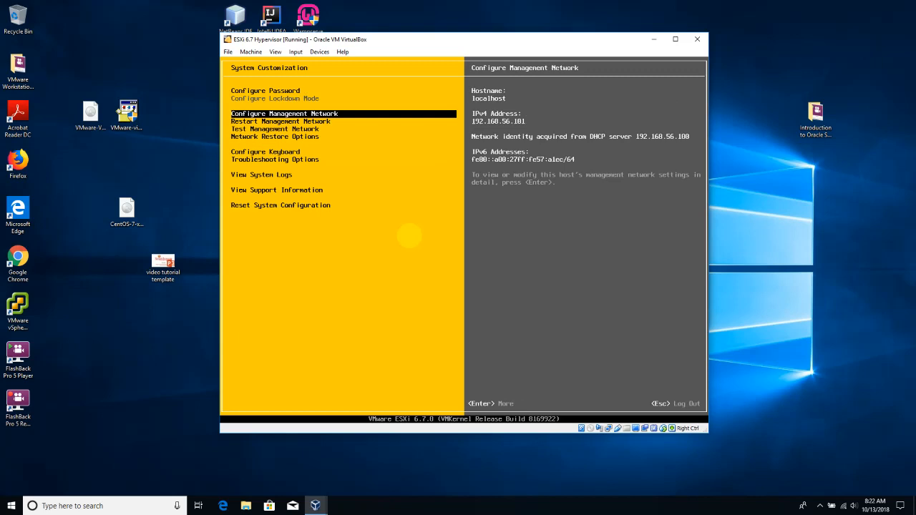
{"action": "key", "text": "Return"}
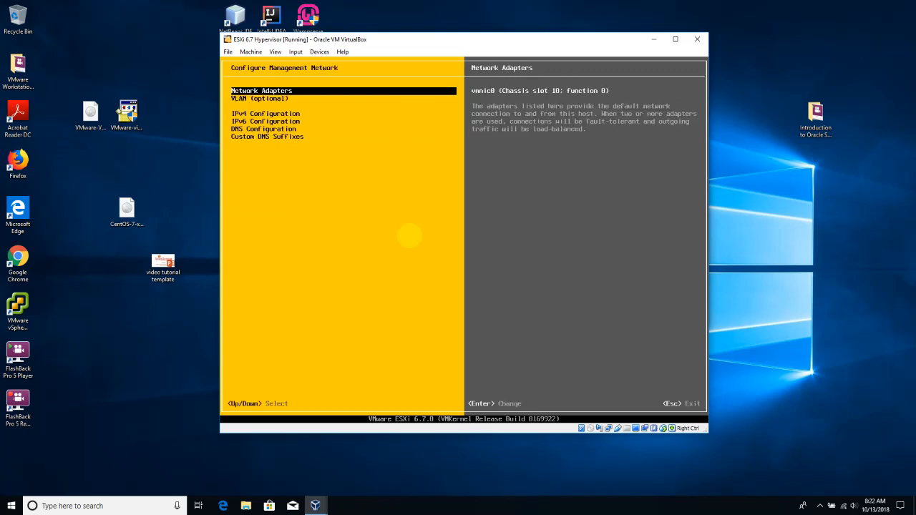
{"action": "key", "text": "Down"}
{"action": "key", "text": "Down"}
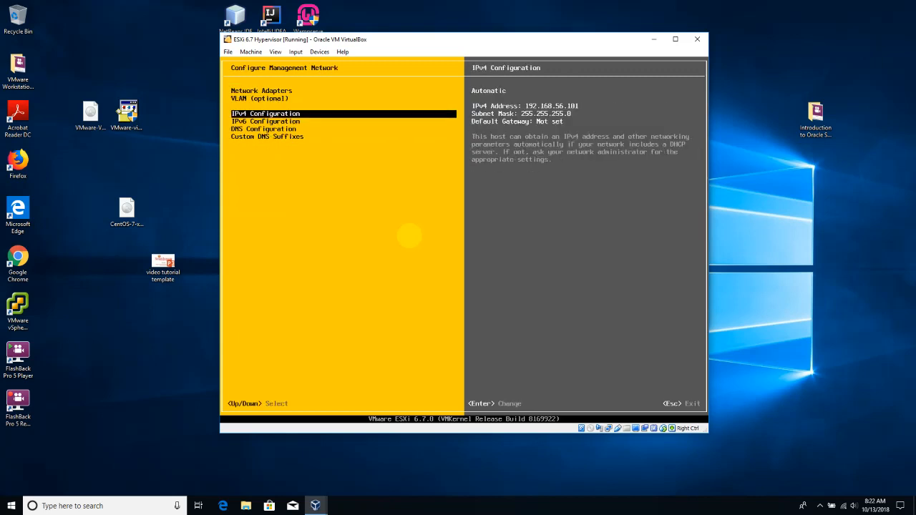
{"action": "key", "text": "Return"}
{"action": "key", "text": "Down"}
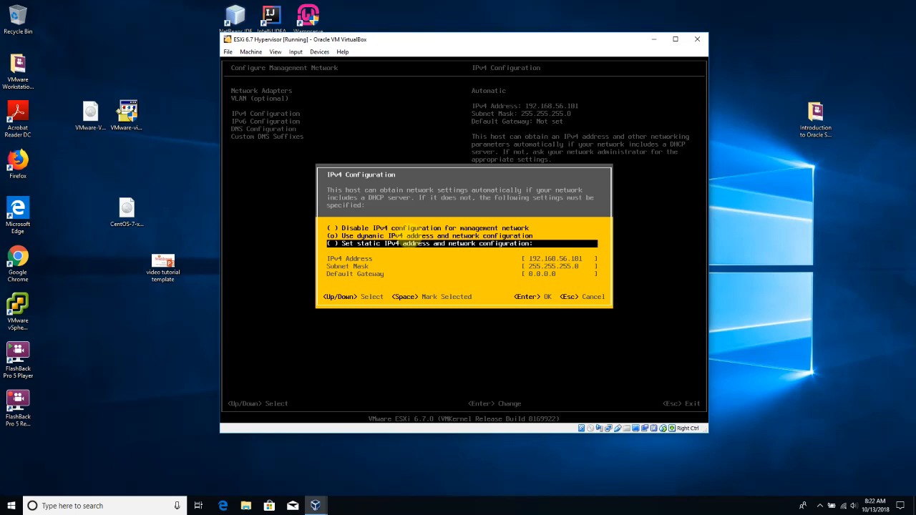
{"action": "key", "text": "Up"}
{"action": "key", "text": "Up"}
{"action": "key", "text": "Down"}
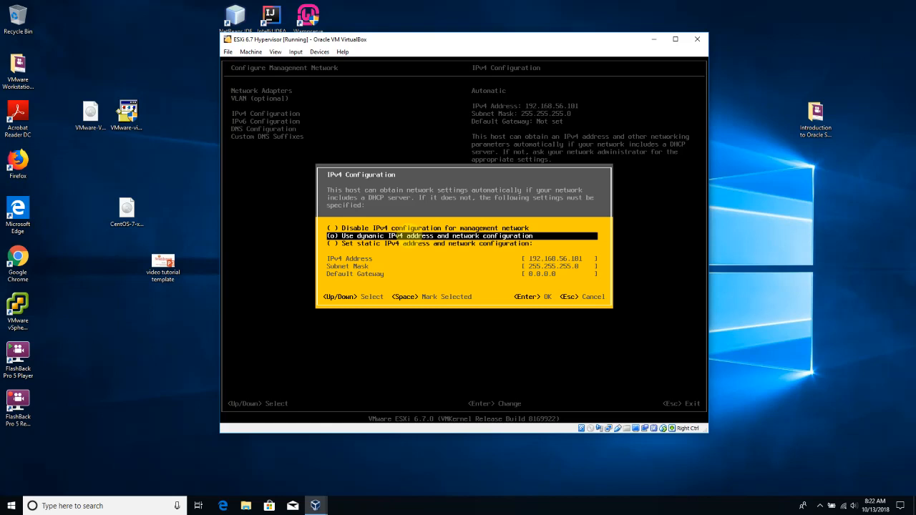
{"action": "key", "text": "Down"}
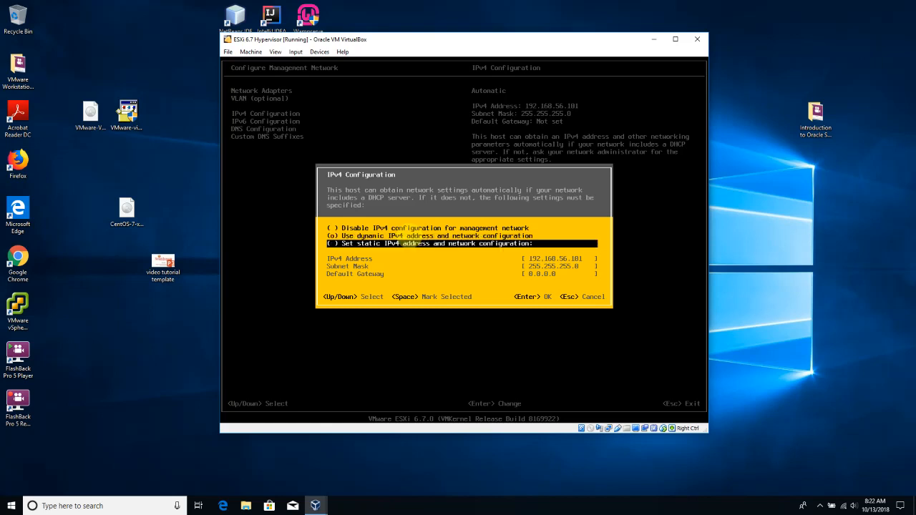
{"action": "key", "text": "Up"}
{"action": "key", "text": "Up"}
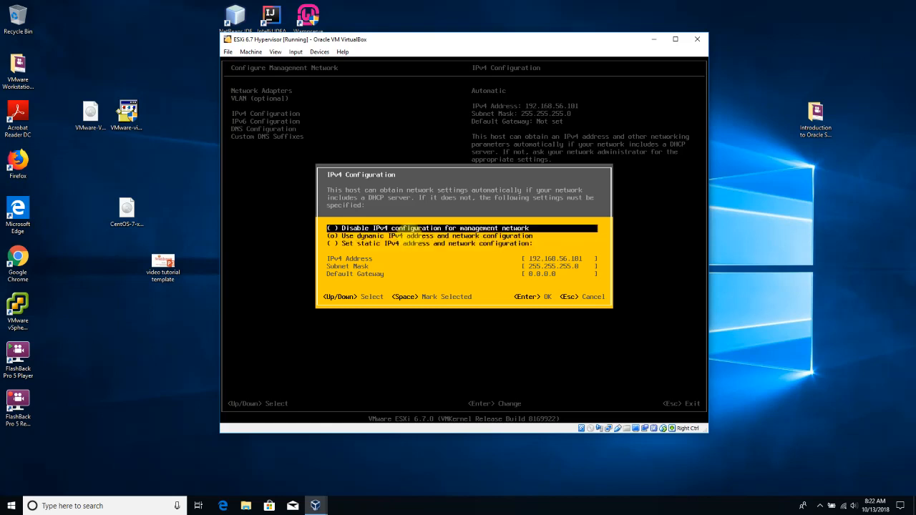
{"action": "key", "text": "Escape"}
Set the management network's DNS configuration to use specified server addresses, with primary DNS server 8.8.8.8 and alternate DNS server 4.4.4.4
{"action": "key", "text": "Down"}
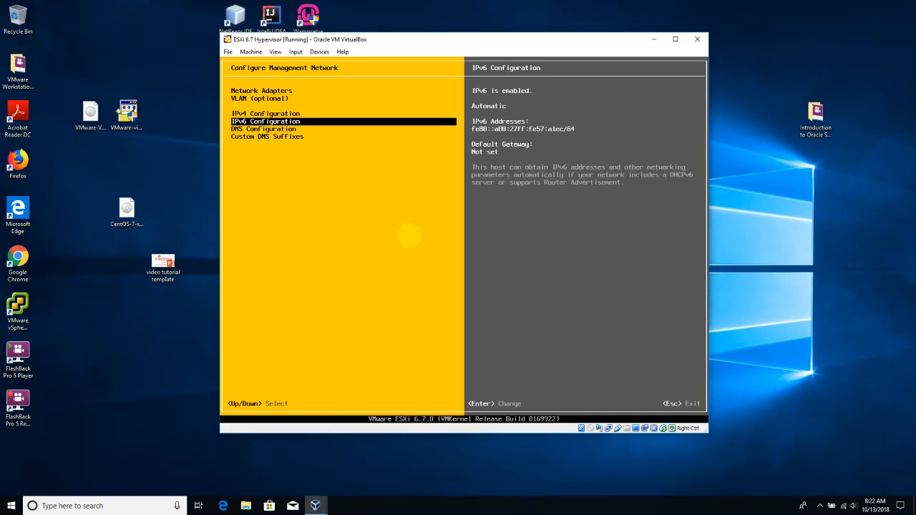
{"action": "key", "text": "Down"}
{"action": "key", "text": "Return"}
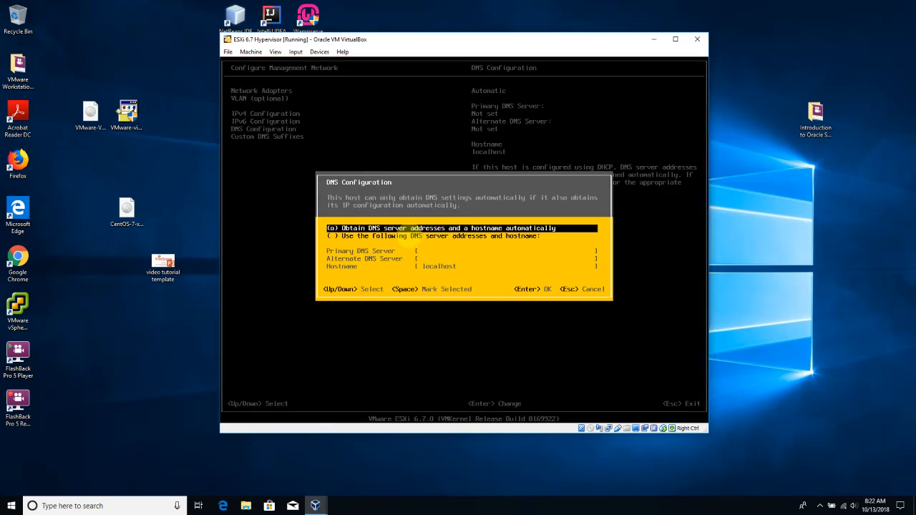
{"action": "key", "text": "Down"}
{"action": "key", "text": "Up"}
{"action": "key", "text": "Down"}
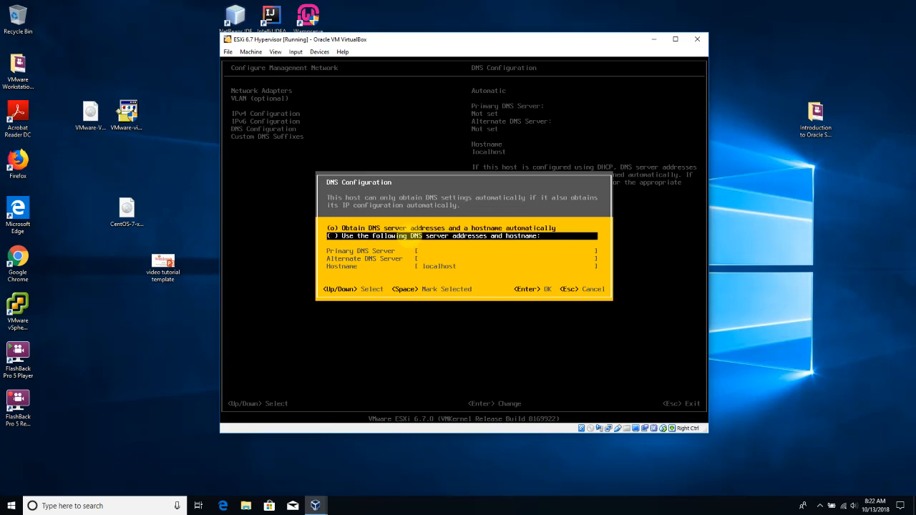
{"action": "key", "text": "space"}
{"action": "key", "text": "Down"}
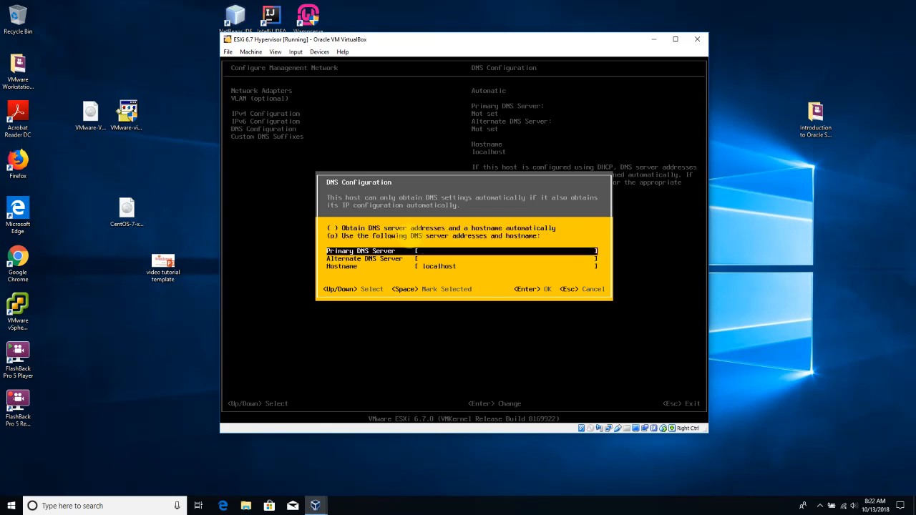
{"action": "type", "text": "8.8.8.8"}
{"action": "key", "text": "Down"}
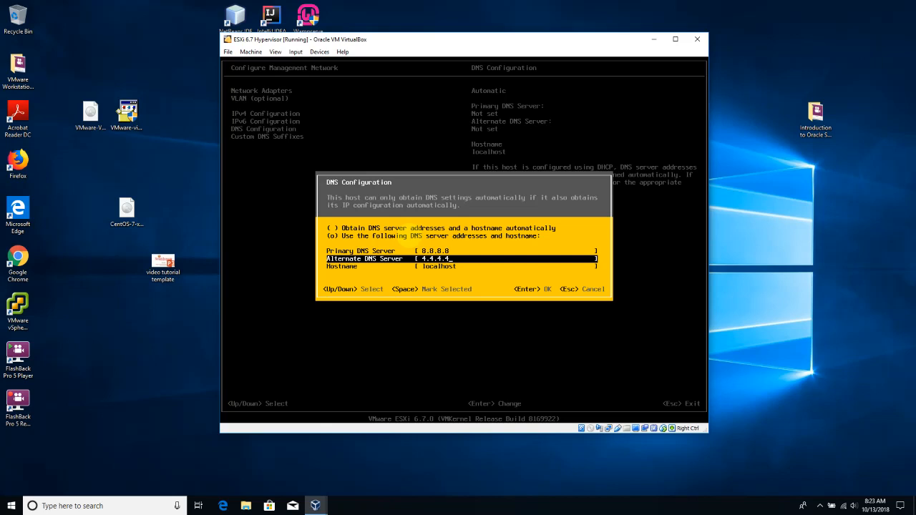
{"action": "key", "text": "Down"}
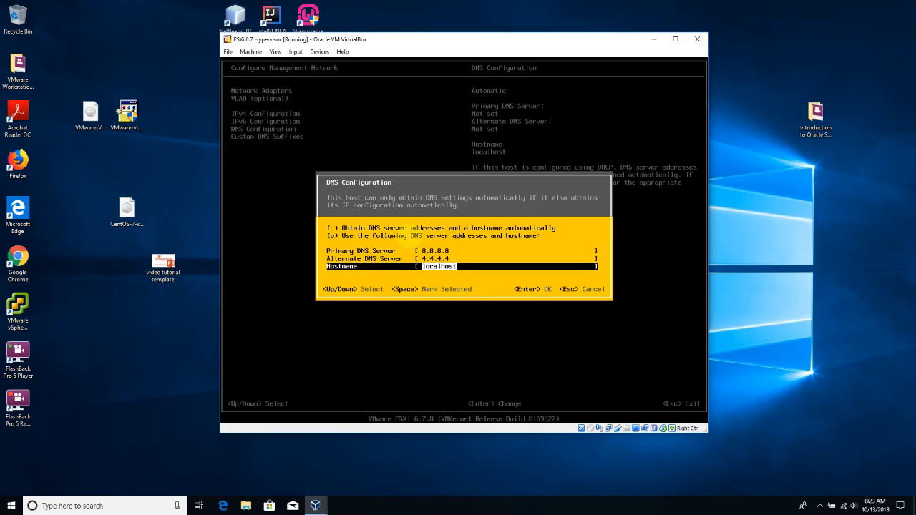
{"action": "key", "text": "Return"}
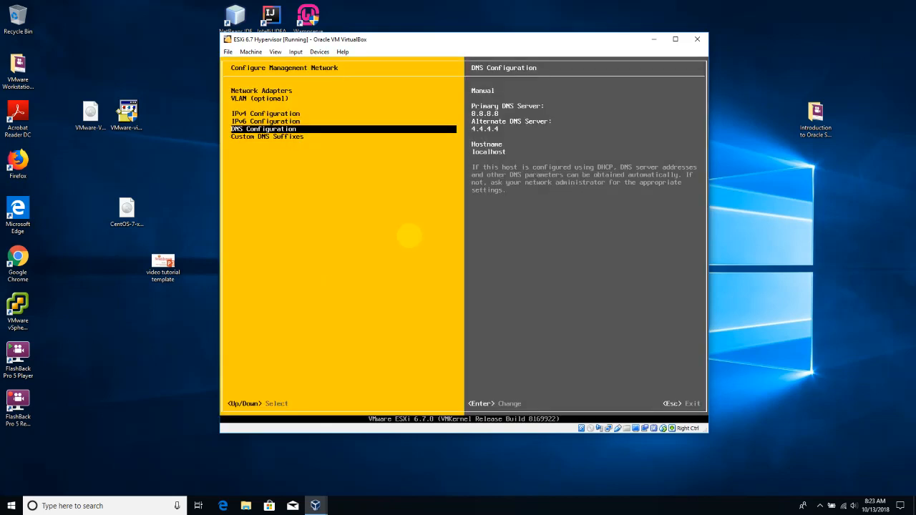
Leave the management network configuration, applying the changes and restarting the management network
{"action": "key", "text": "Down"}
{"action": "key", "text": "Up"}
{"action": "key", "text": "Escape"}
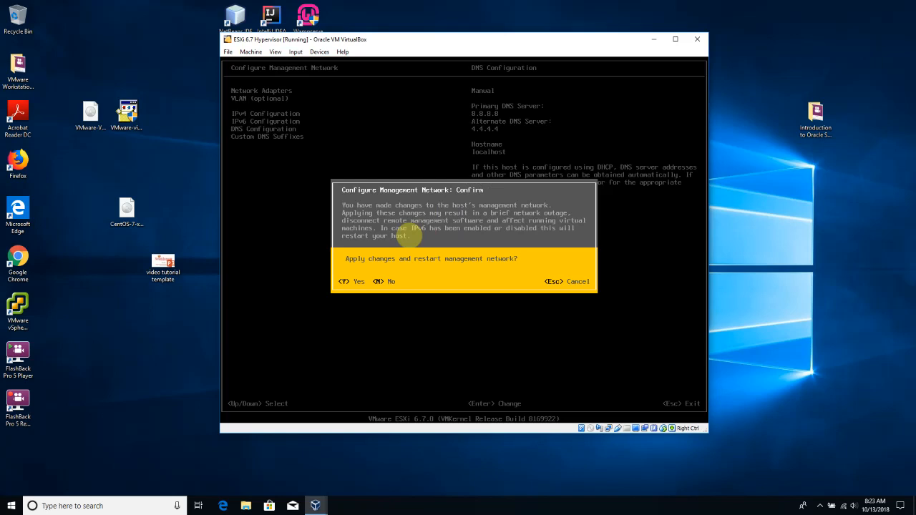
{"action": "key", "text": "y"}
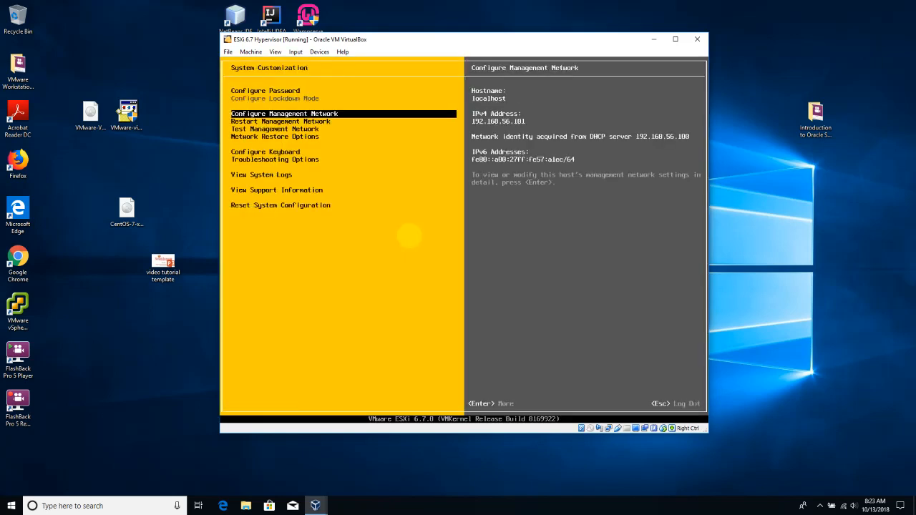
Look over the network restart, test, restore and keyboard entries in System Customization and log out to the ESXi welcome screen
{"action": "key", "text": "Down"}
{"action": "key", "text": "Down"}
{"action": "key", "text": "Down"}
{"action": "key", "text": "Down"}
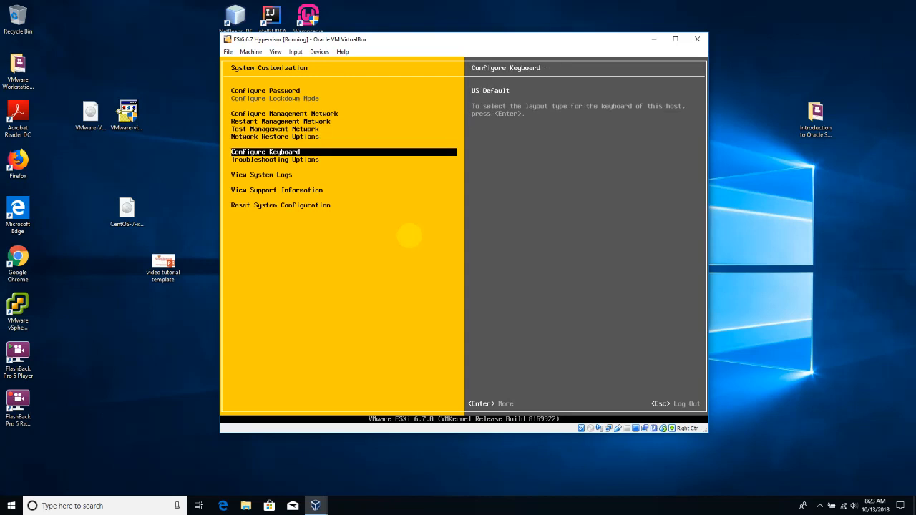
{"action": "key", "text": "Escape"}
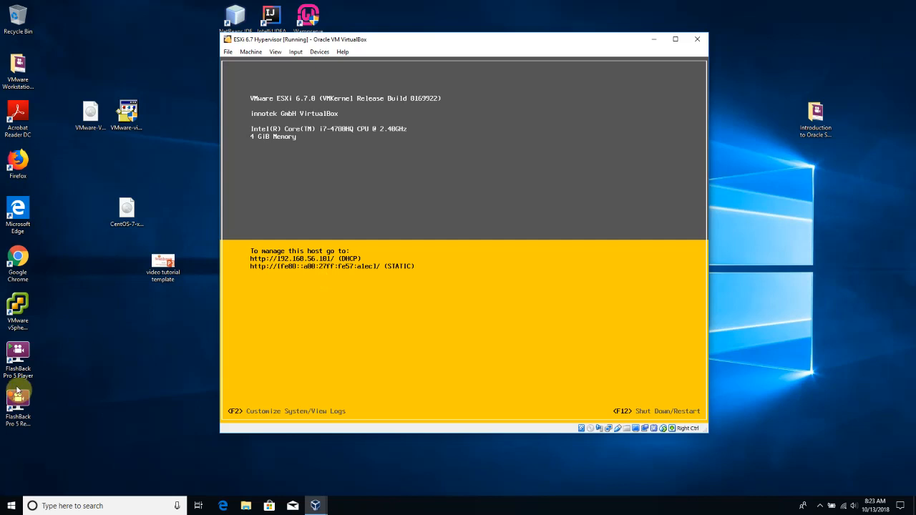
{"action": "left_click_drag", "start_coordinate": [11, 309], "coordinate": [107, 318]}
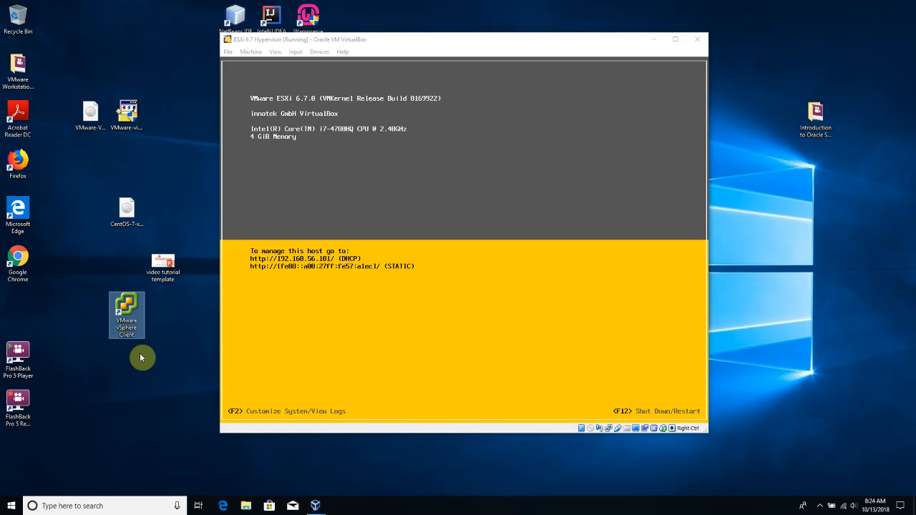
{"action": "left_click_drag", "start_coordinate": [136, 333], "coordinate": [93, 330]}
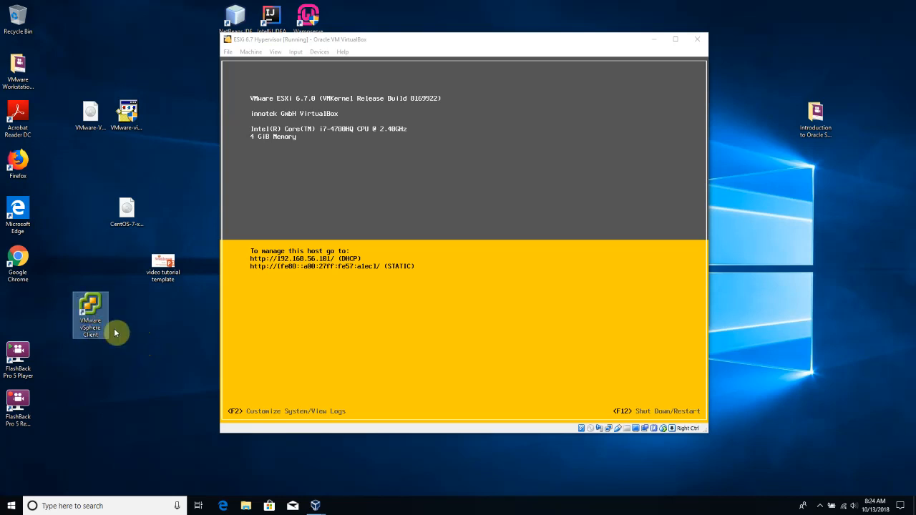
{"action": "left_click_drag", "start_coordinate": [100, 326], "coordinate": [28, 315]}
{"action": "left_click", "coordinate": [81, 323]}
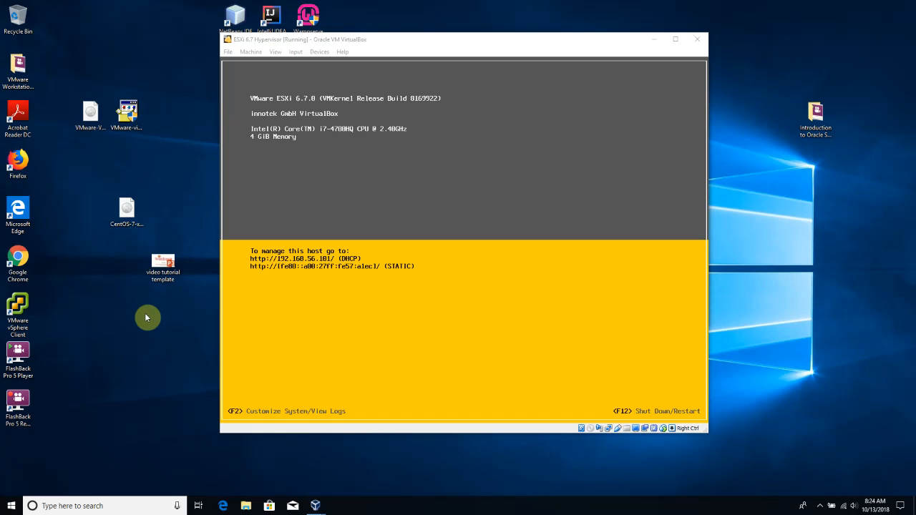
{"action": "key", "text": "F2"}
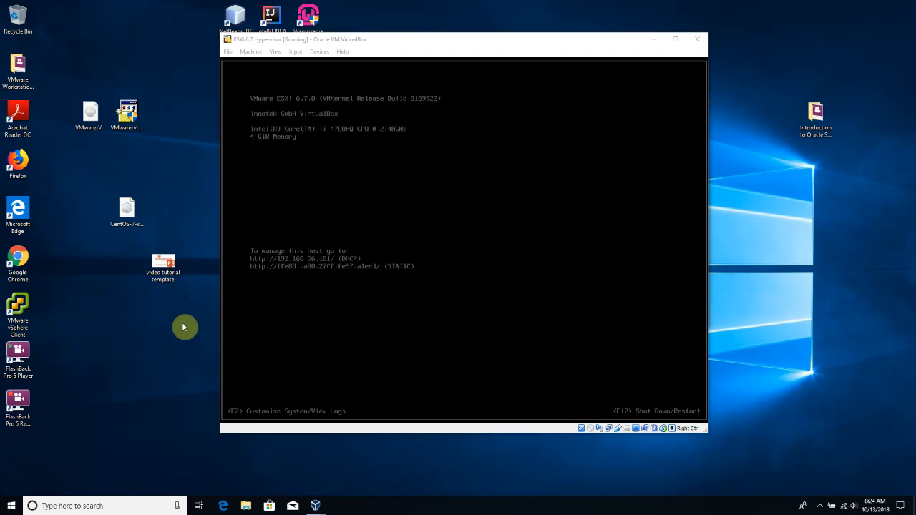
Switch to Google Chrome, open the ESXi host at 192.168.56.101 and proceed past the certificate warning to its login page
{"action": "double_click", "coordinate": [18, 259]}
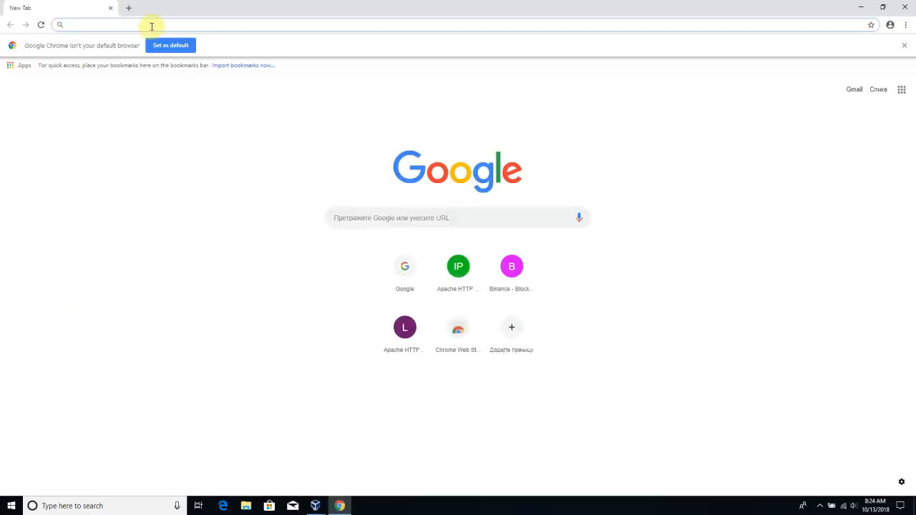
{"action": "type", "text": "19"}
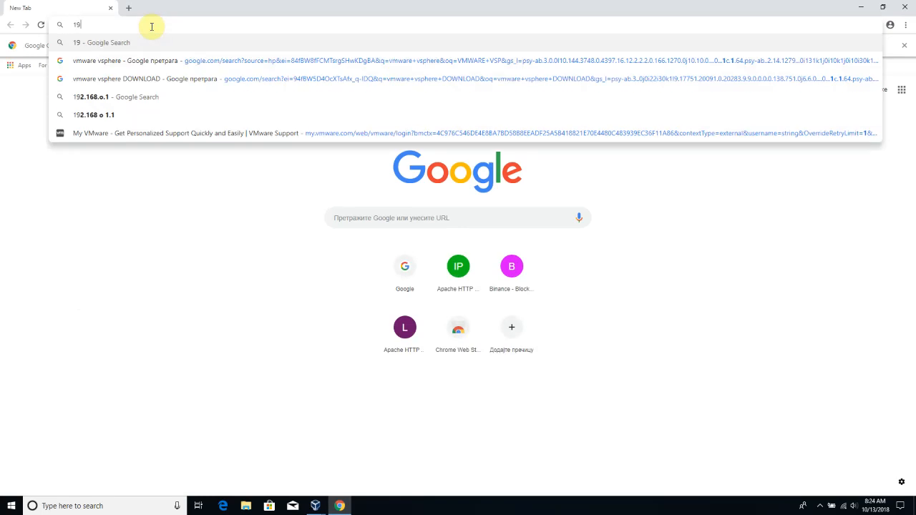
{"action": "type", "text": "2.1"}
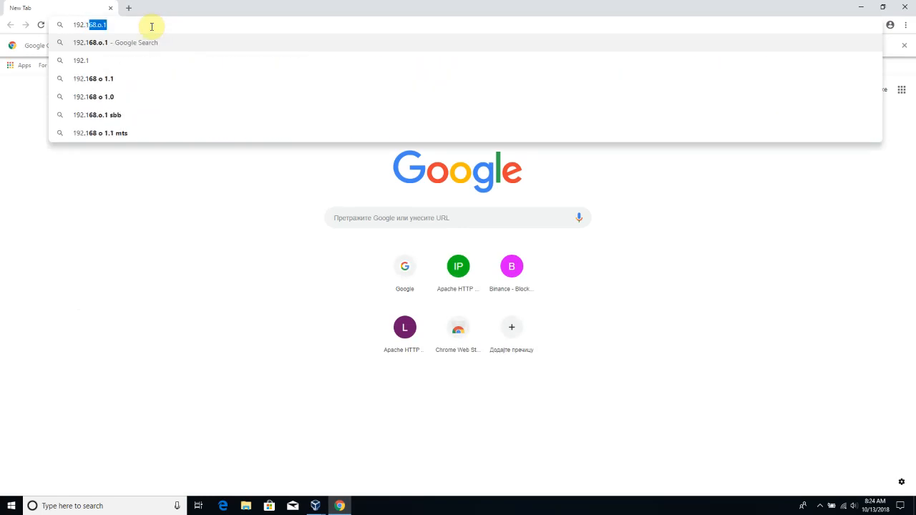
{"action": "type", "text": "68.56.101"}
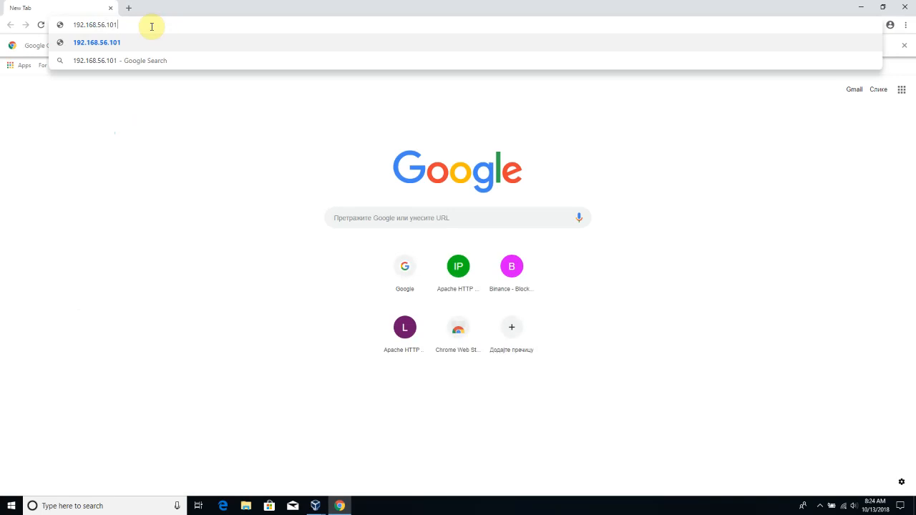
{"action": "key", "text": "Return"}
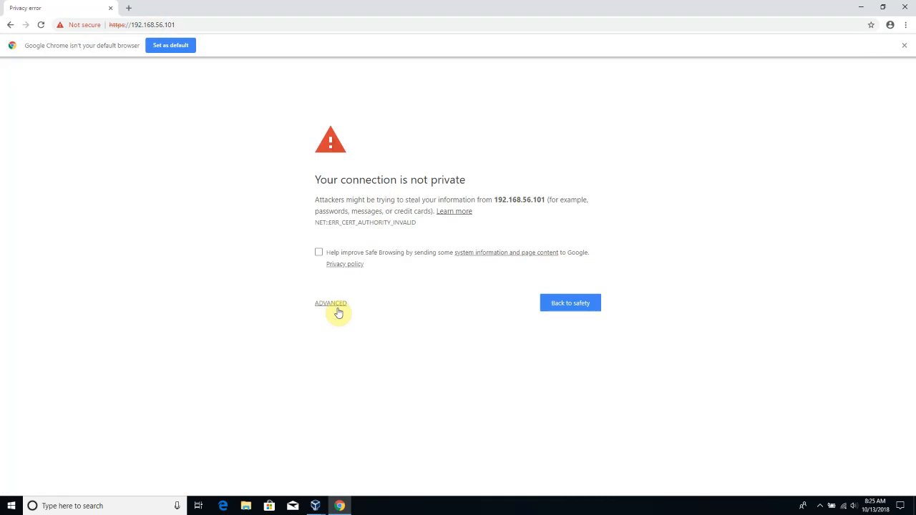
{"action": "left_click", "coordinate": [336, 308]}
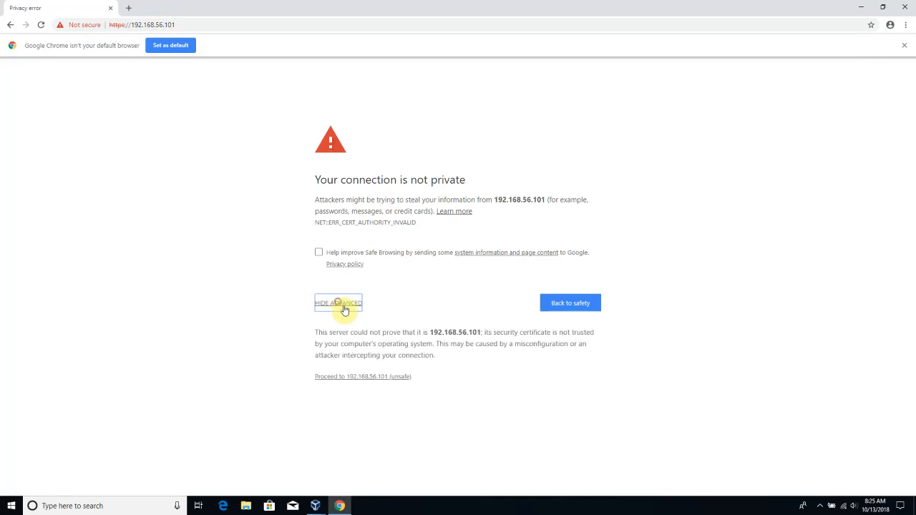
{"action": "left_click", "coordinate": [356, 380]}
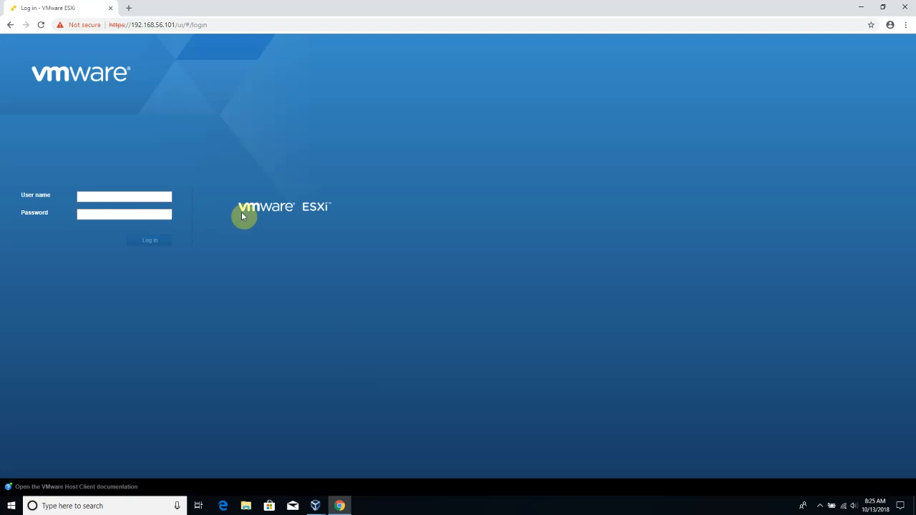
Log in to the ESXi web client as root with the account password and accept the Customer Experience Improvement Program dialog
{"action": "left_click", "coordinate": [140, 196]}
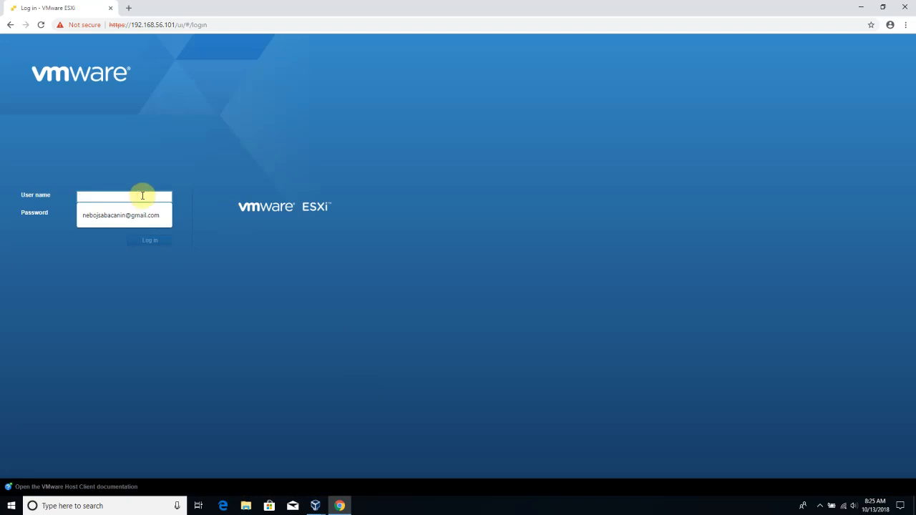
{"action": "type", "text": "root"}
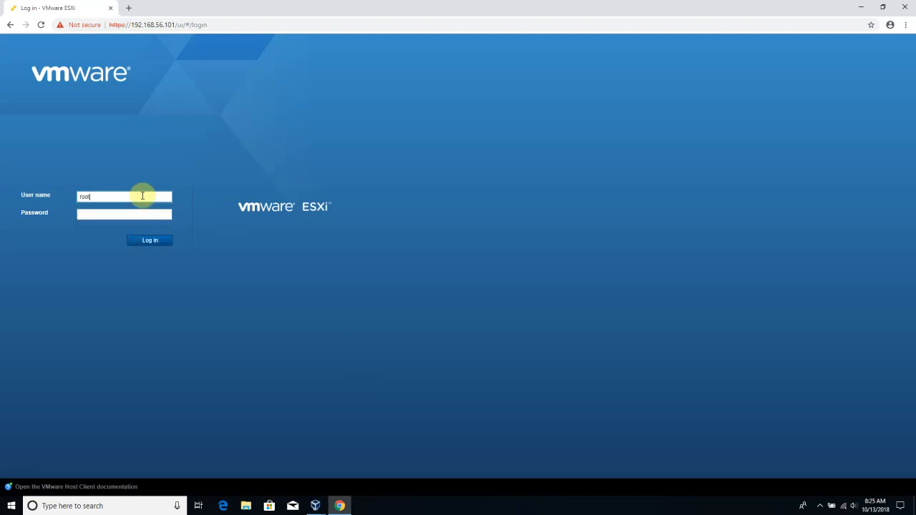
{"action": "key", "text": "Tab"}
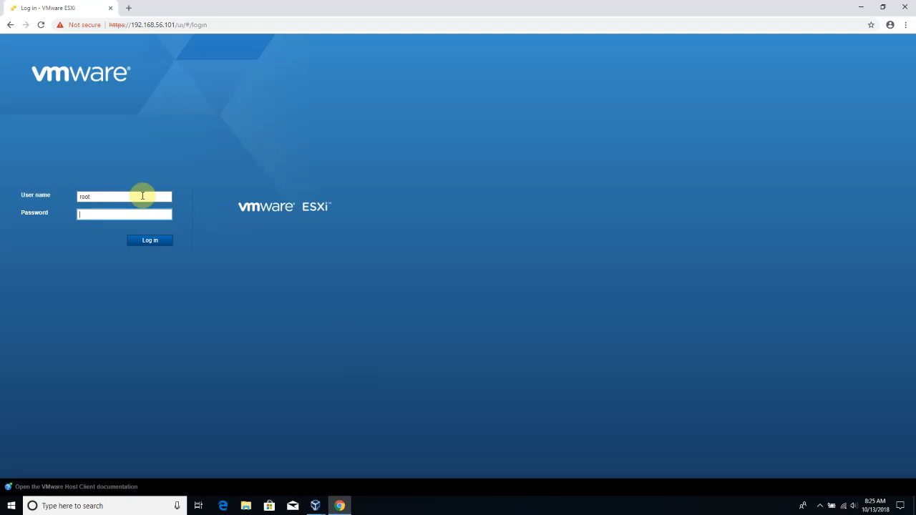
{"action": "type", "text": "•••••••••"}
{"action": "left_click", "coordinate": [146, 242]}
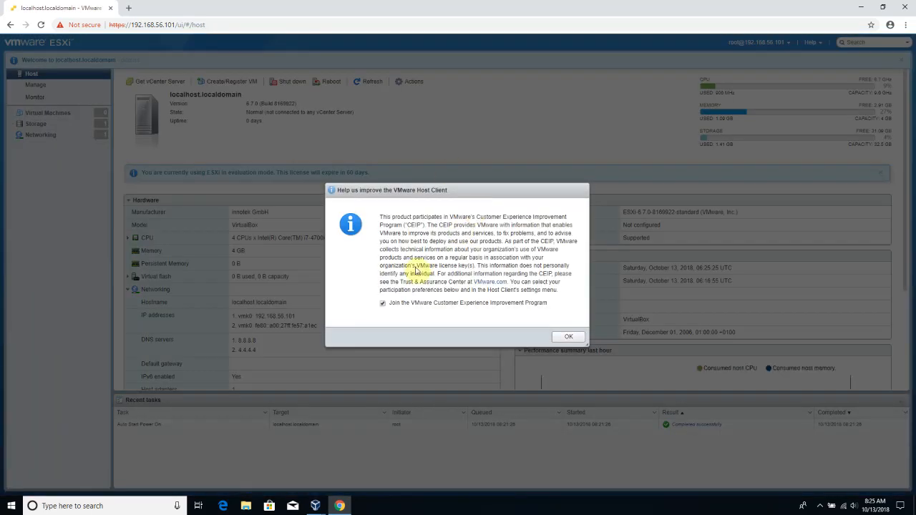
{"action": "left_click", "coordinate": [569, 338]}
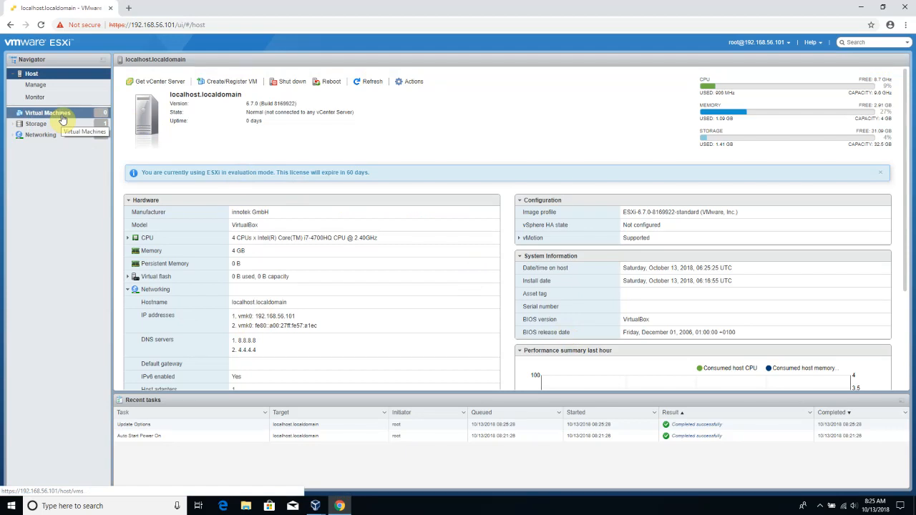
Examine the host's storage datastores, networking port groups and virtual machines pages
{"action": "left_click", "coordinate": [57, 124]}
{"action": "left_click", "coordinate": [57, 134]}
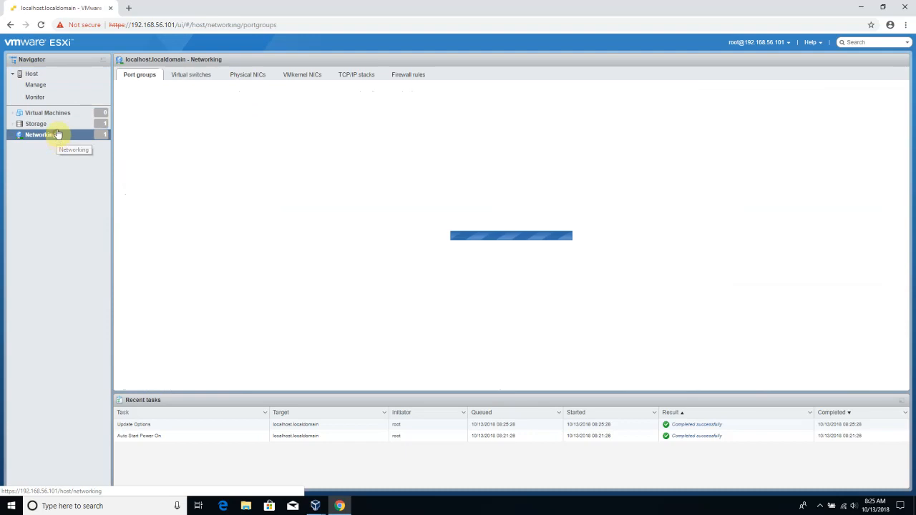
{"action": "left_click", "coordinate": [59, 126]}
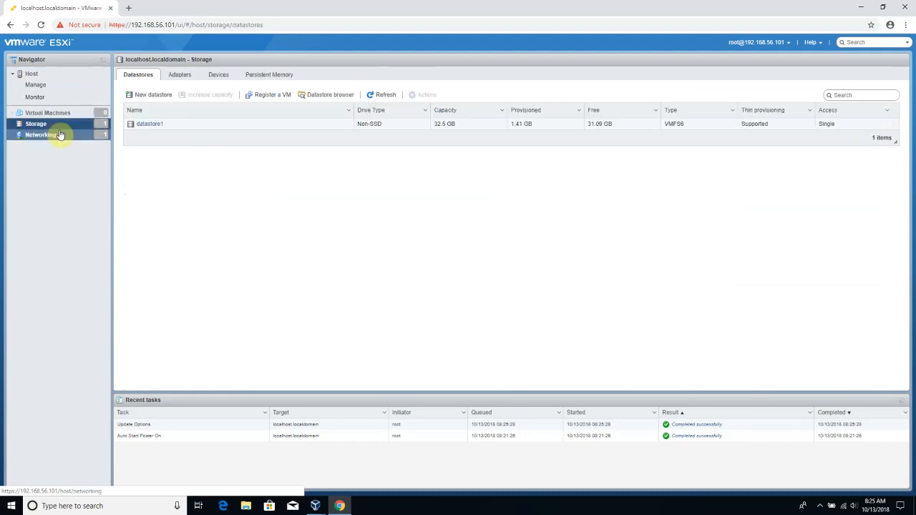
{"action": "left_click", "coordinate": [60, 136]}
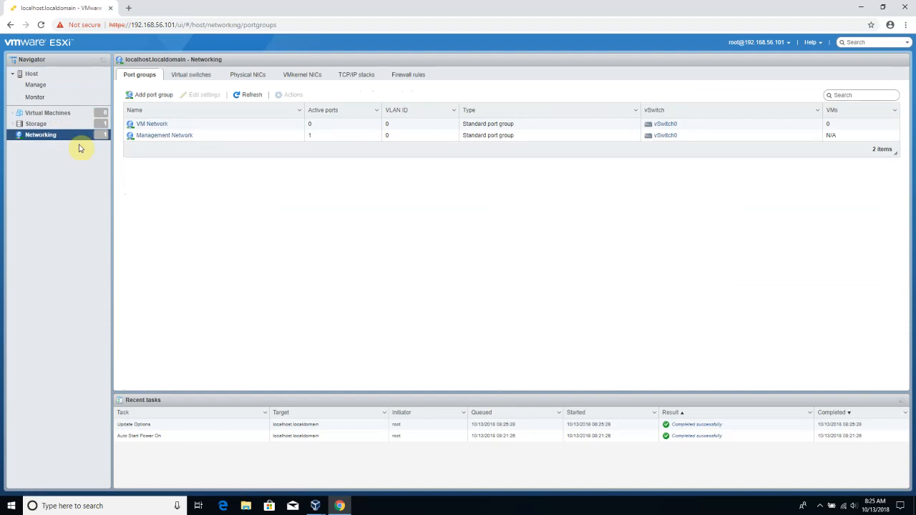
{"action": "left_click", "coordinate": [47, 117]}
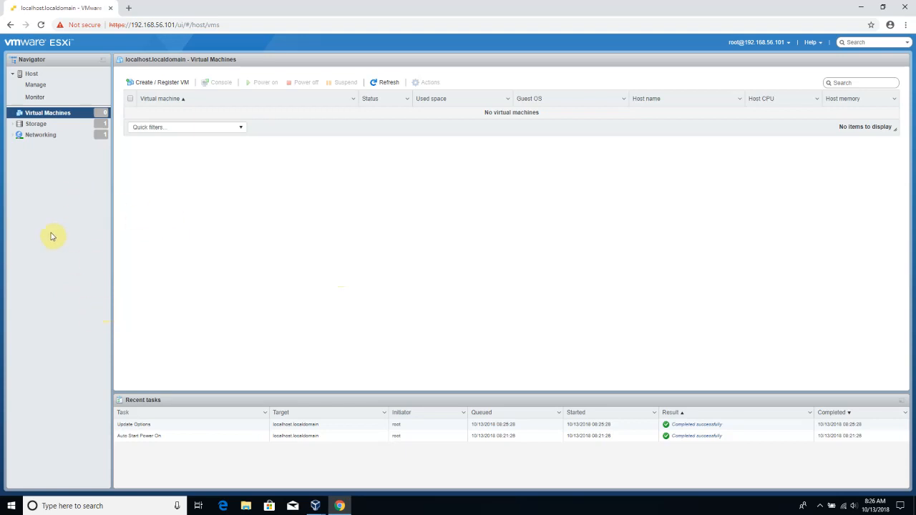
{"action": "left_click", "coordinate": [67, 126]}
{"action": "left_click", "coordinate": [67, 135]}
{"action": "left_click", "coordinate": [64, 115]}
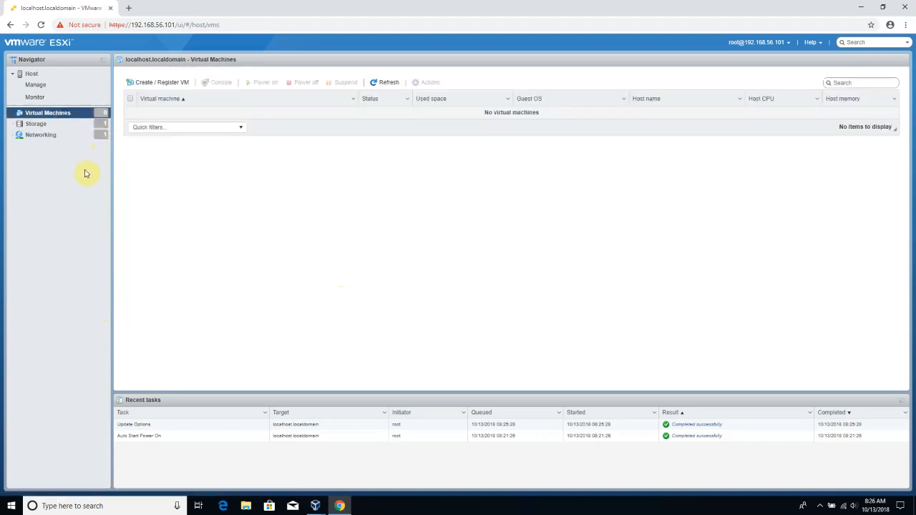
Start creating a new virtual machine on the host and name it Linux Ubuntu Server 18.04 LTS
{"action": "left_click", "coordinate": [153, 84]}
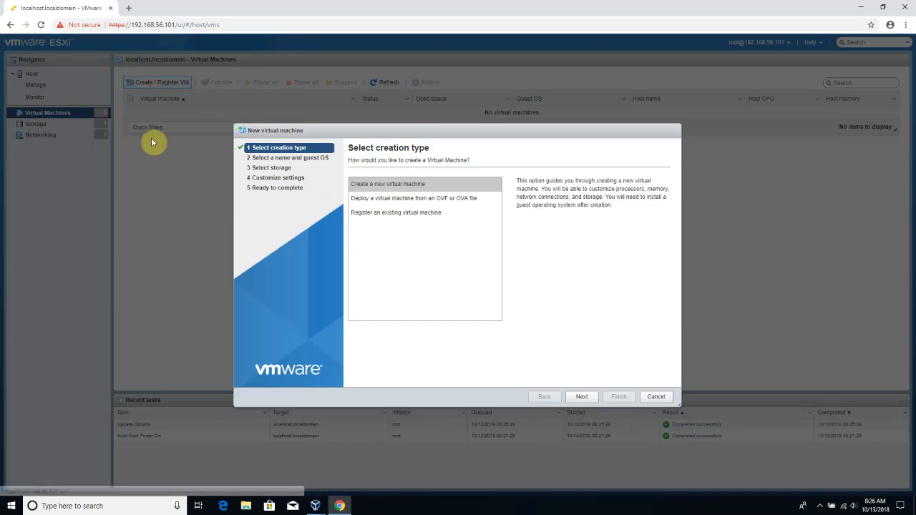
{"action": "left_click", "coordinate": [579, 398]}
{"action": "left_click", "coordinate": [394, 193]}
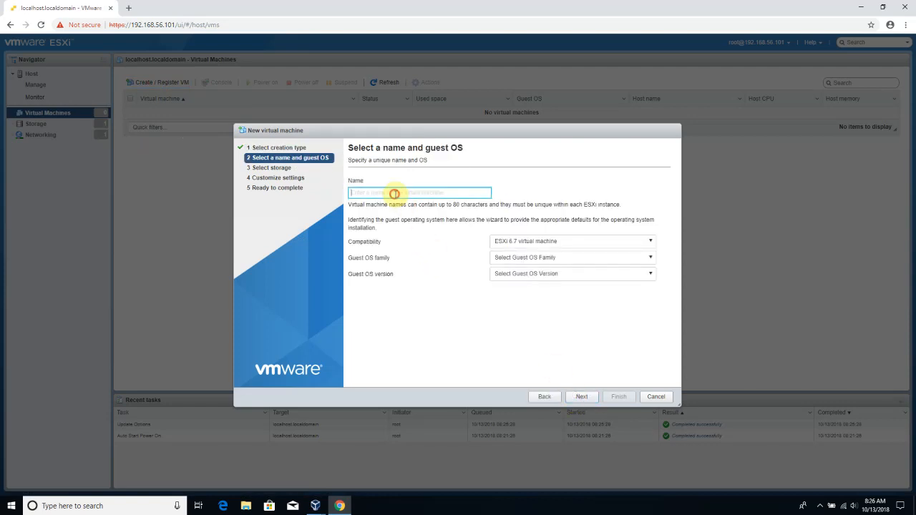
{"action": "type", "text": "L"}
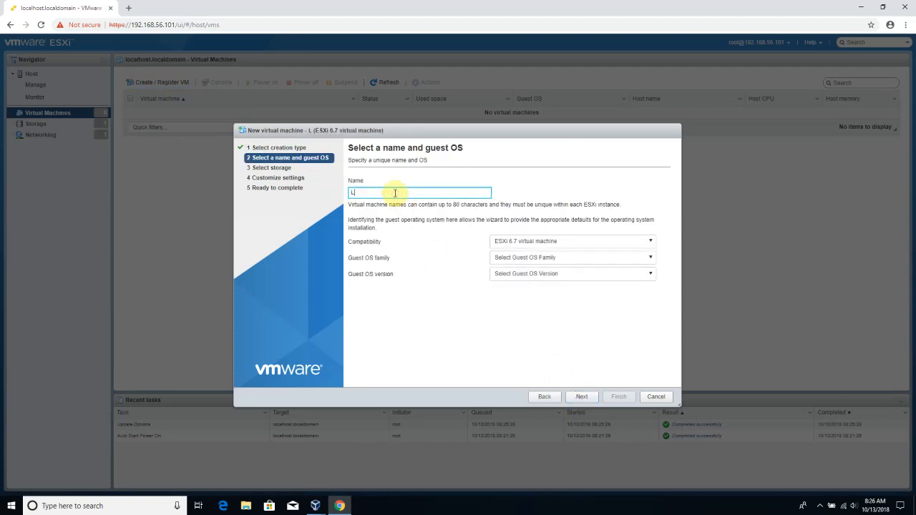
{"action": "type", "text": "inux Ubun"}
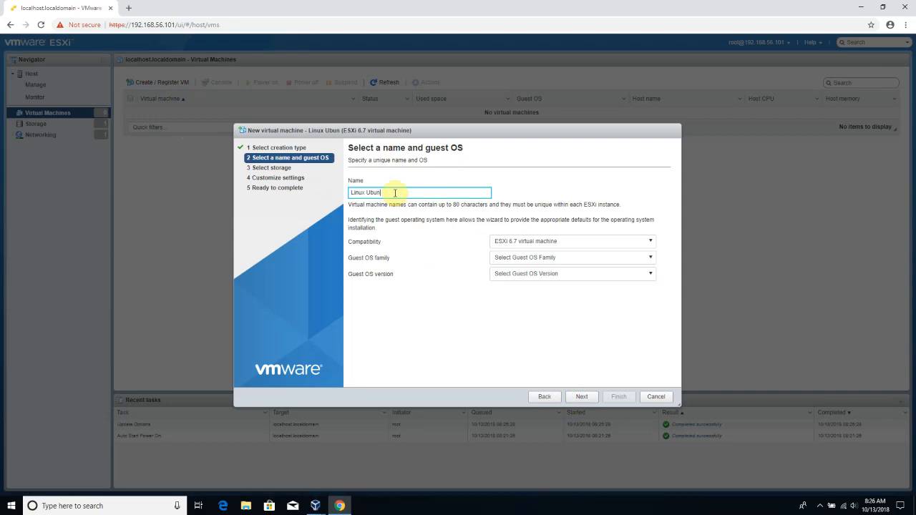
{"action": "type", "text": "tu Server"}
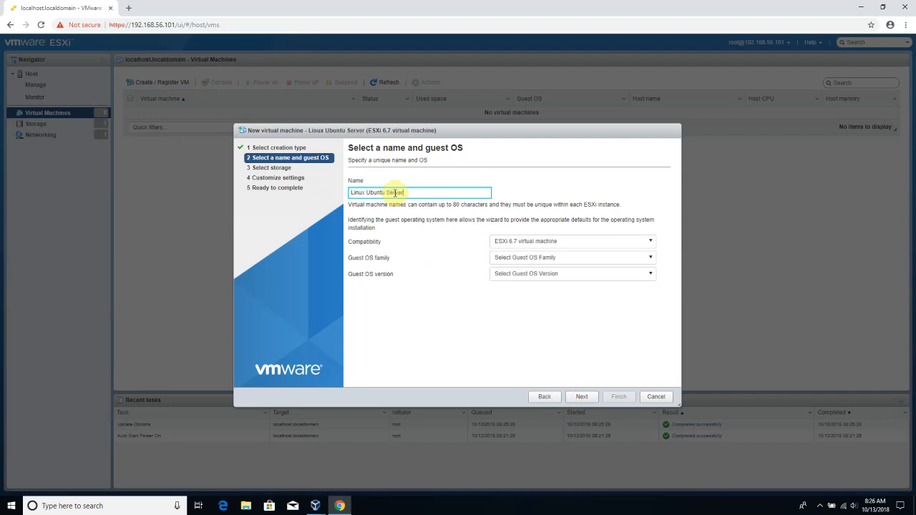
{"action": "type", "text": " 18.04 LTS"}
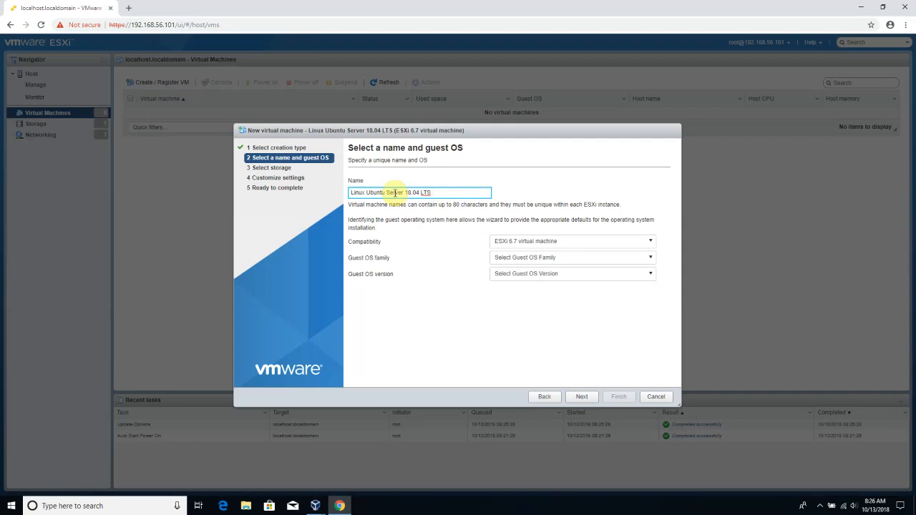
Keep ESXi 6.7 compatibility, set the guest OS family to Linux and the version to Ubuntu Linux (64-bit), and continue to storage selection
{"action": "left_click", "coordinate": [551, 246]}
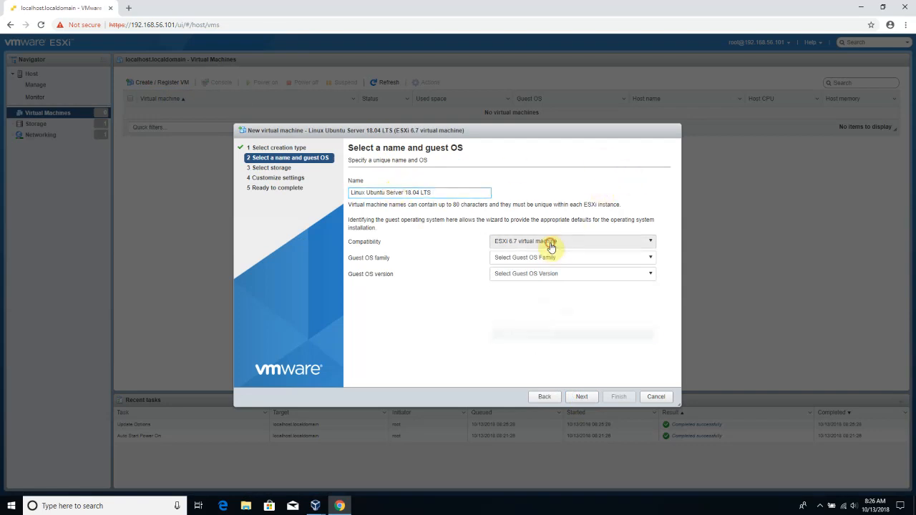
{"action": "left_click", "coordinate": [551, 246]}
{"action": "left_click", "coordinate": [544, 262]}
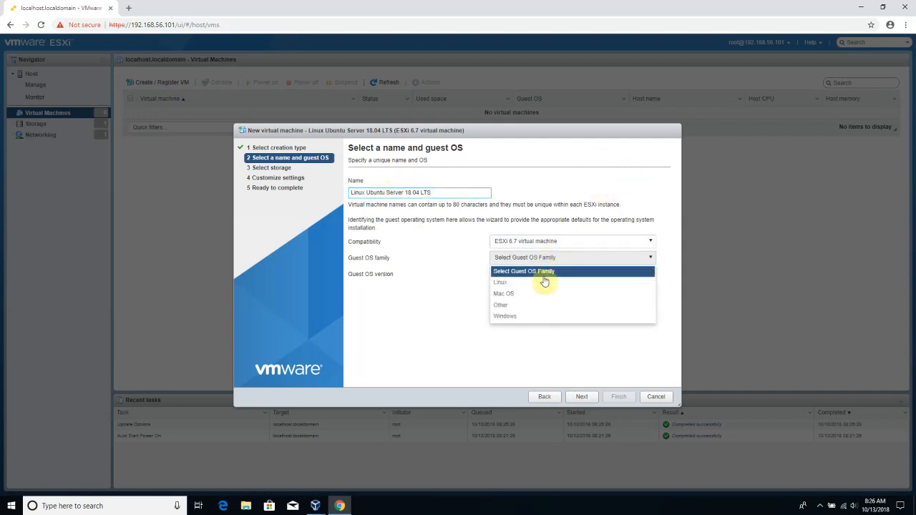
{"action": "left_click", "coordinate": [539, 285]}
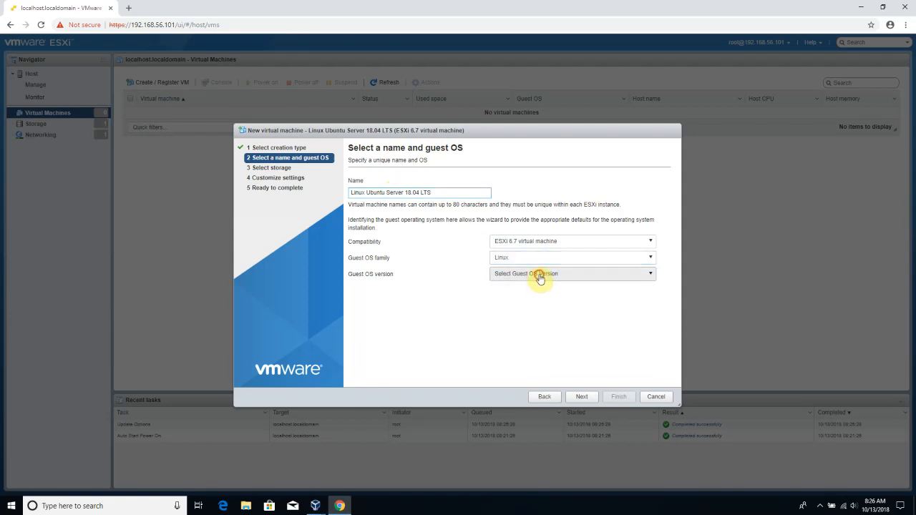
{"action": "left_click", "coordinate": [542, 275]}
{"action": "scroll", "coordinate": [560, 313], "scroll_direction": "down", "scroll_amount": 8}
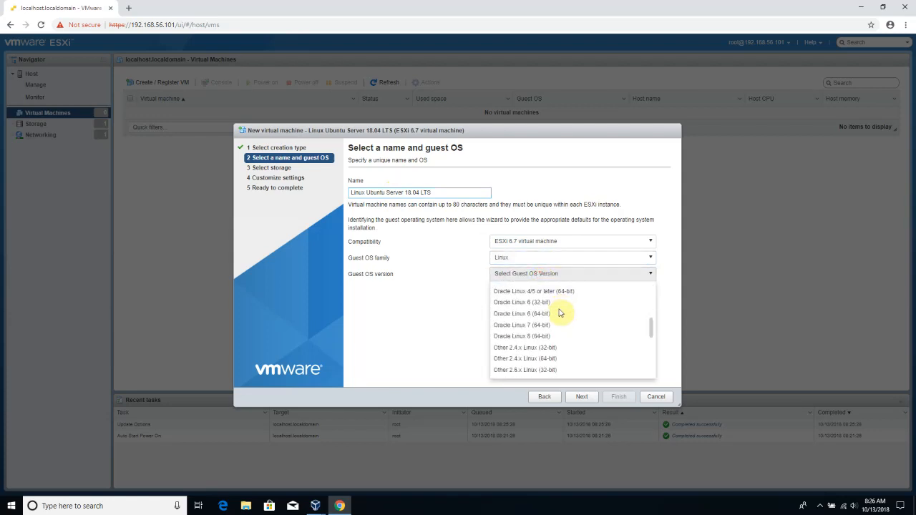
{"action": "scroll", "coordinate": [561, 315], "scroll_direction": "down", "scroll_amount": 10}
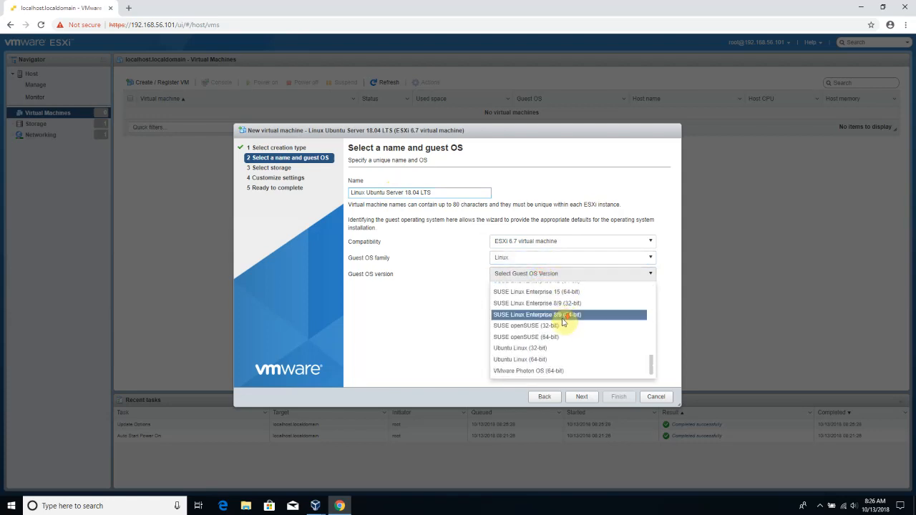
{"action": "left_click", "coordinate": [555, 360]}
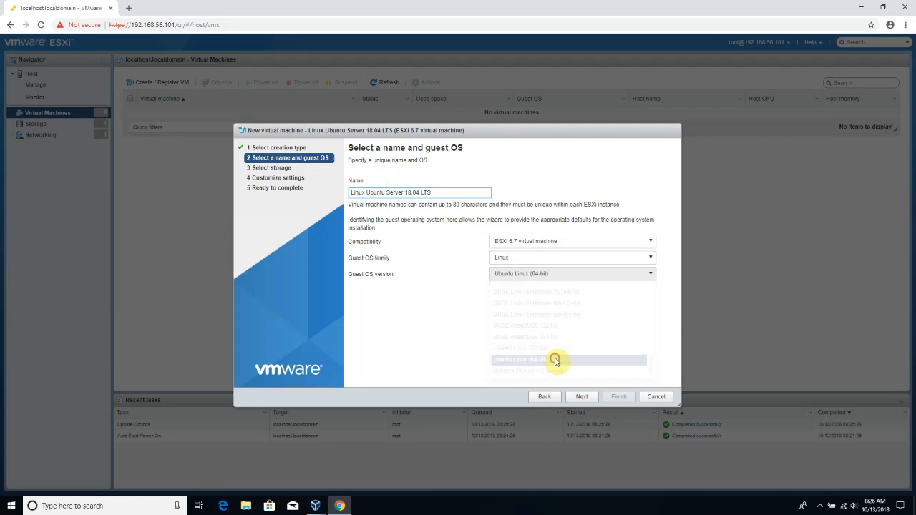
{"action": "left_click", "coordinate": [584, 398]}
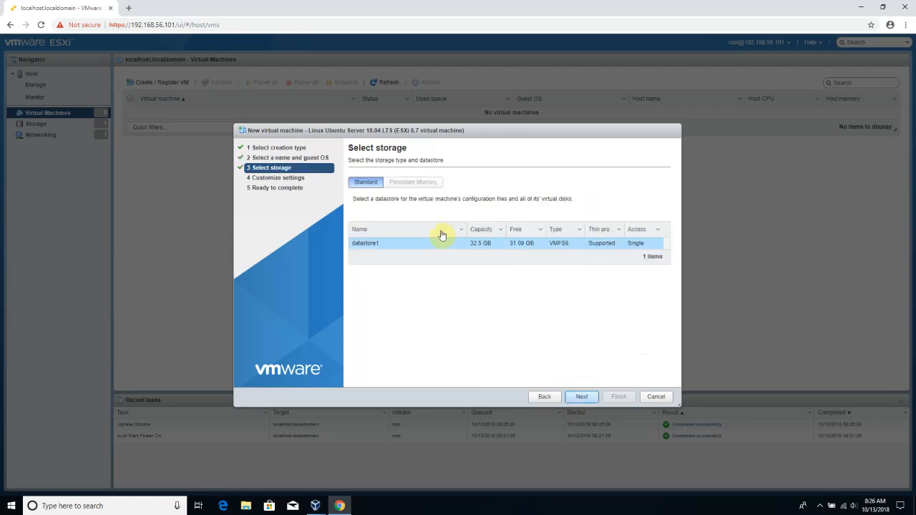
Keep datastore1 as storage, accept the default hardware with 1024 MB memory and a 16 GB hard disk, and finish creating the virtual machine
{"action": "left_click", "coordinate": [483, 231]}
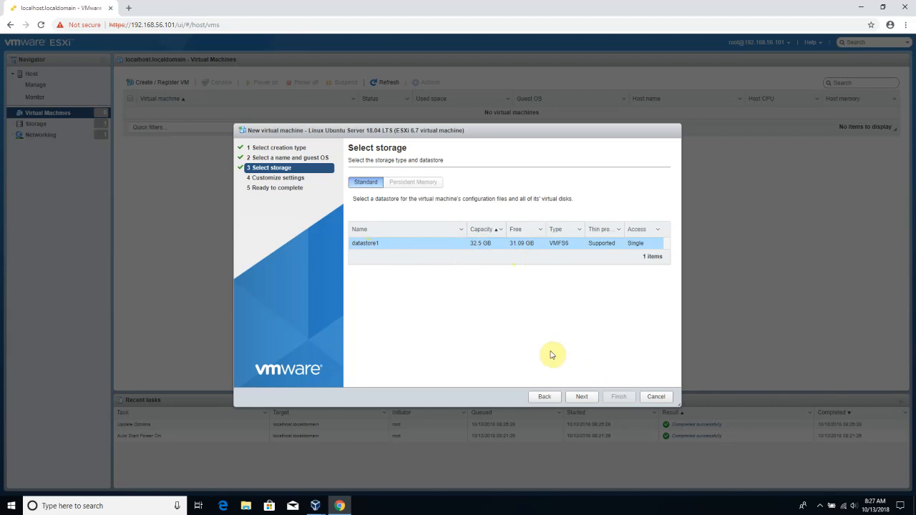
{"action": "left_click", "coordinate": [582, 397]}
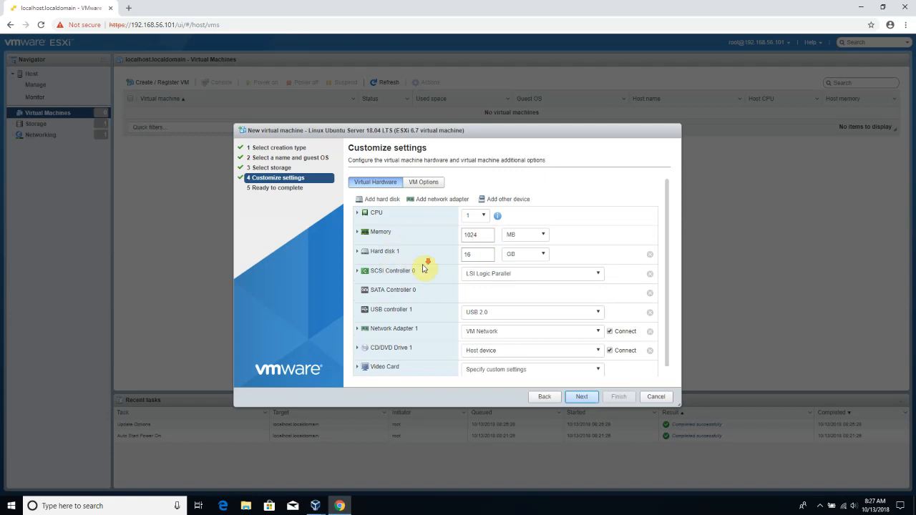
{"action": "scroll", "coordinate": [426, 266], "scroll_direction": "down", "scroll_amount": 1}
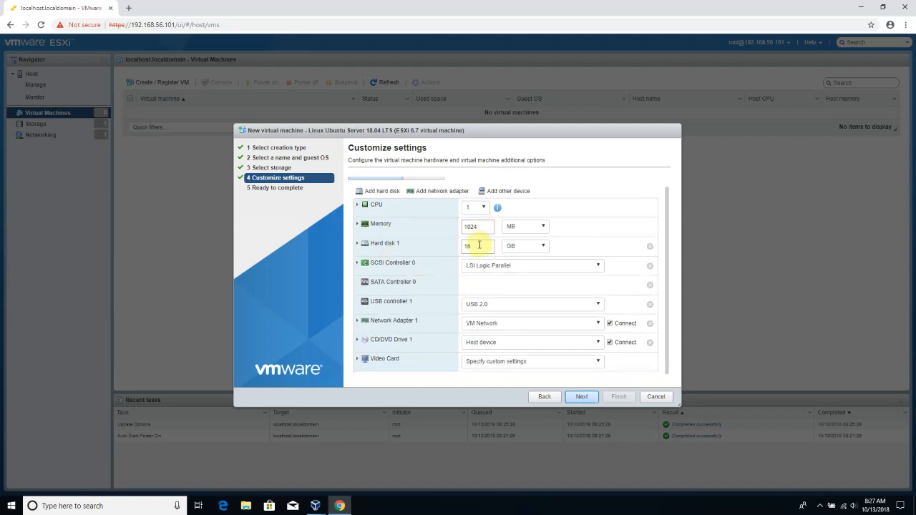
{"action": "left_click", "coordinate": [479, 245]}
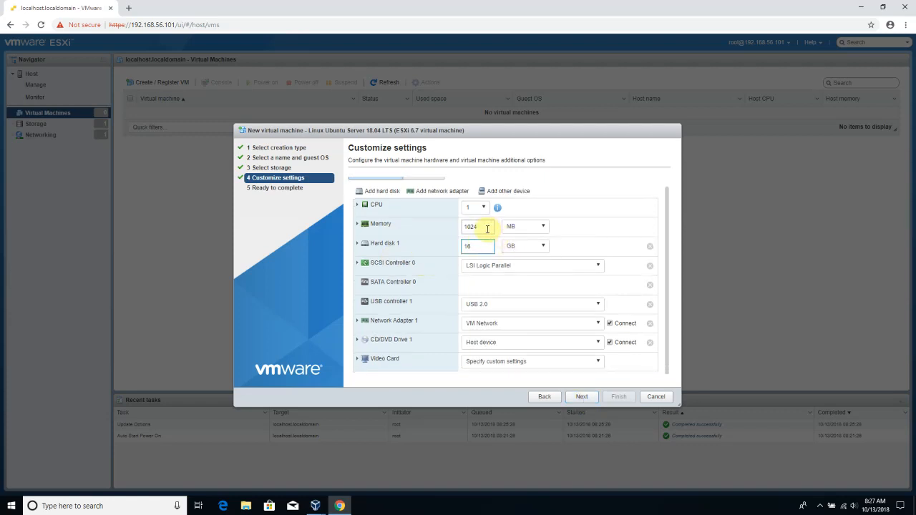
{"action": "left_click", "coordinate": [487, 229]}
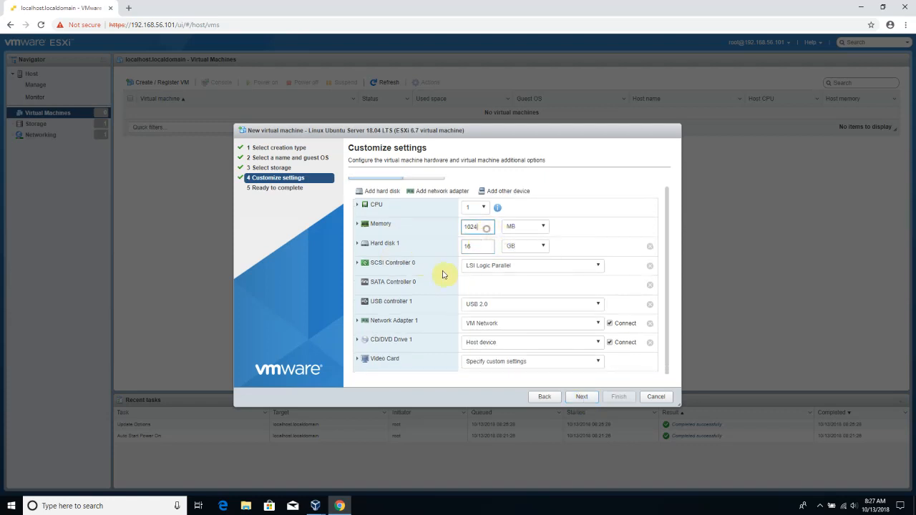
{"action": "left_click", "coordinate": [584, 397]}
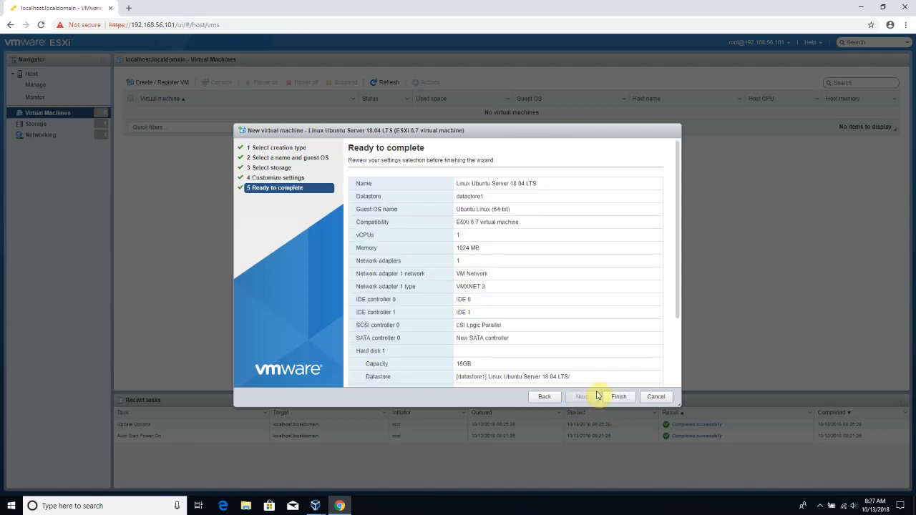
{"action": "left_click", "coordinate": [614, 398]}
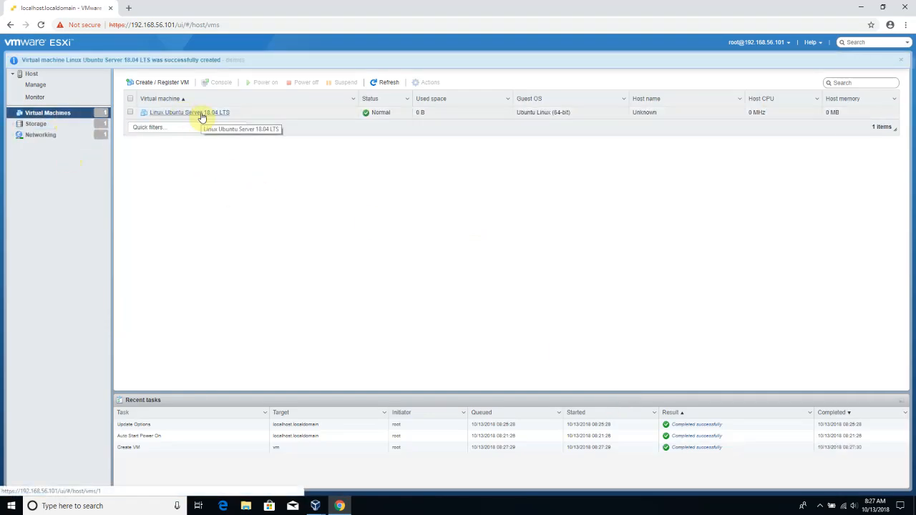
Examine datastore1's details, its folders in the datastore browser and the file upload option, leaving without uploading anything
{"action": "left_click", "coordinate": [51, 124]}
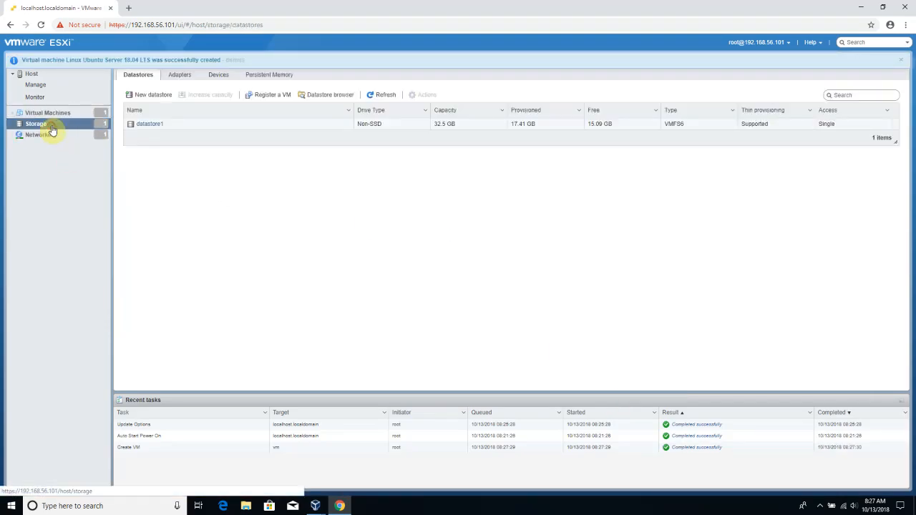
{"action": "left_click", "coordinate": [141, 126]}
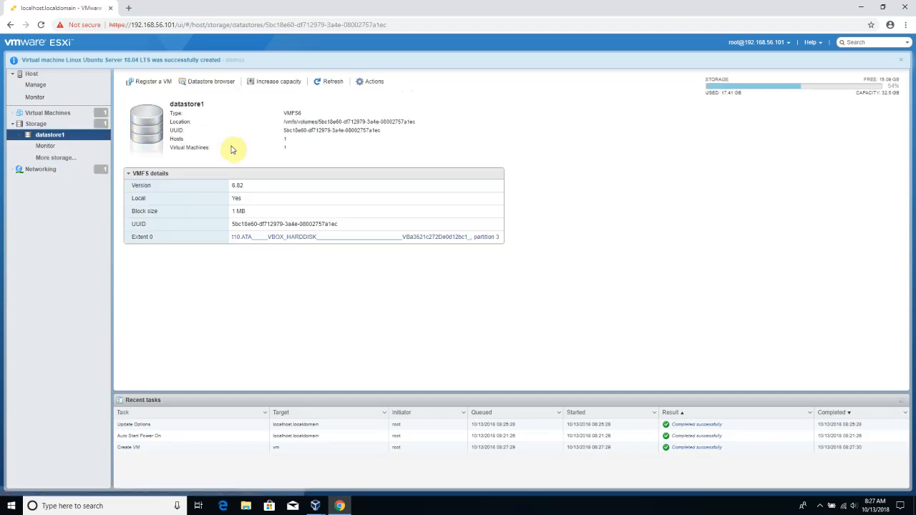
{"action": "left_click", "coordinate": [215, 88]}
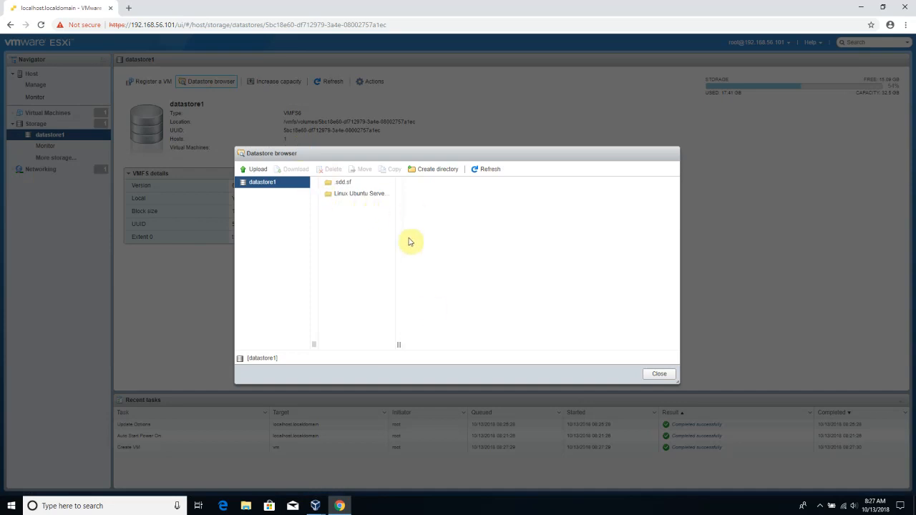
{"action": "left_click", "coordinate": [262, 173]}
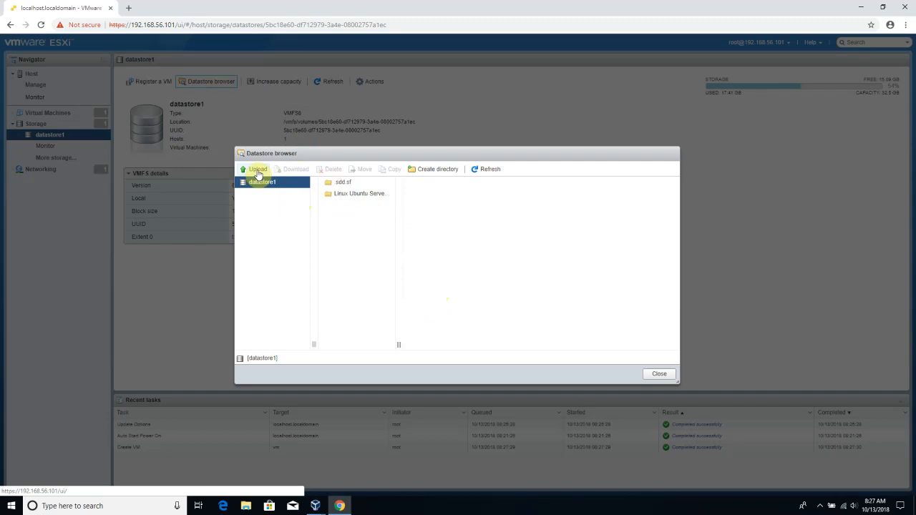
{"action": "left_click", "coordinate": [414, 242]}
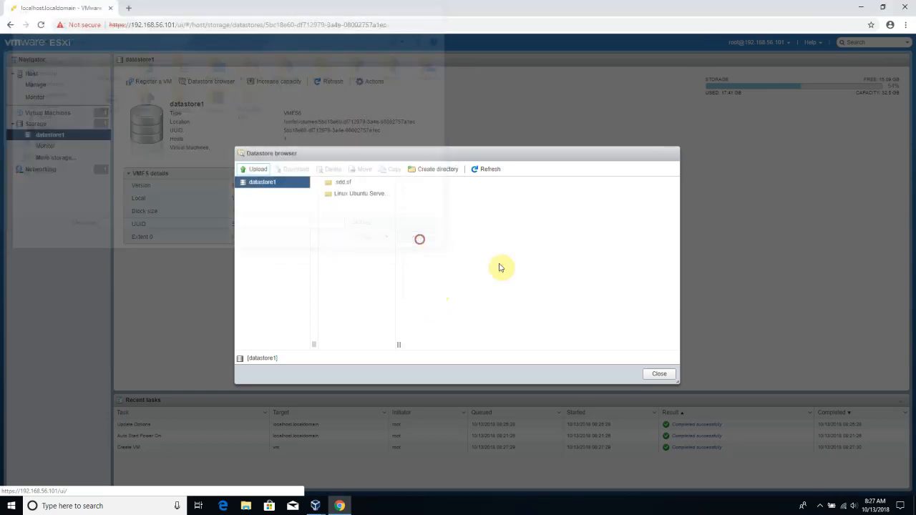
{"action": "left_click", "coordinate": [658, 375]}
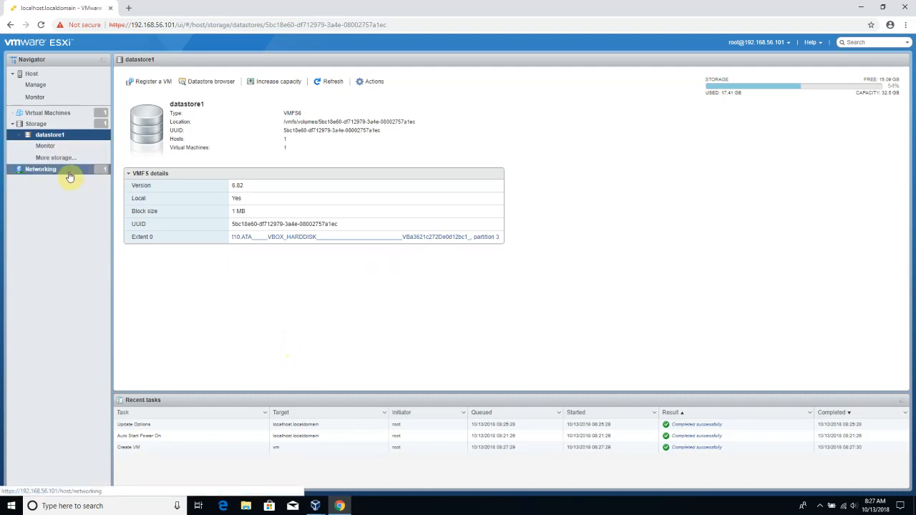
View datastore1's monitoring events and minimize the browser to return to the ESXi console in VirtualBox
{"action": "left_click", "coordinate": [68, 147]}
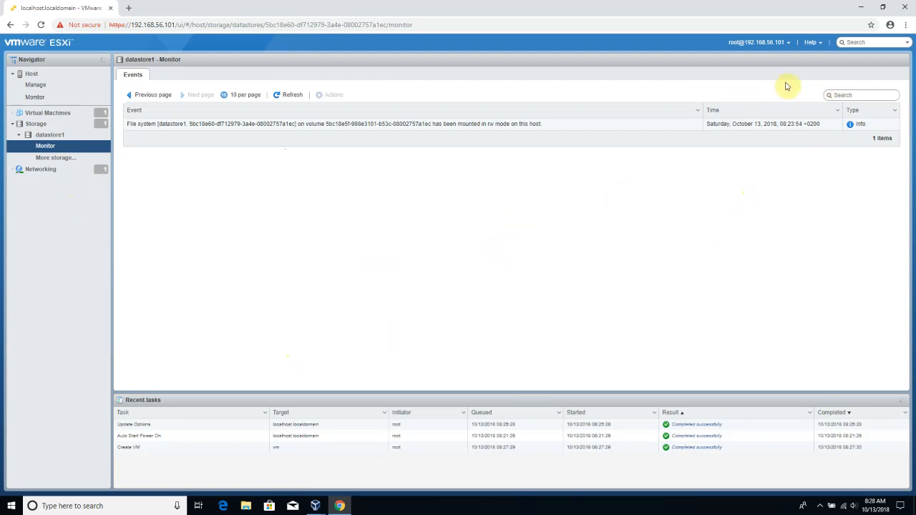
{"action": "left_click", "coordinate": [858, 7]}
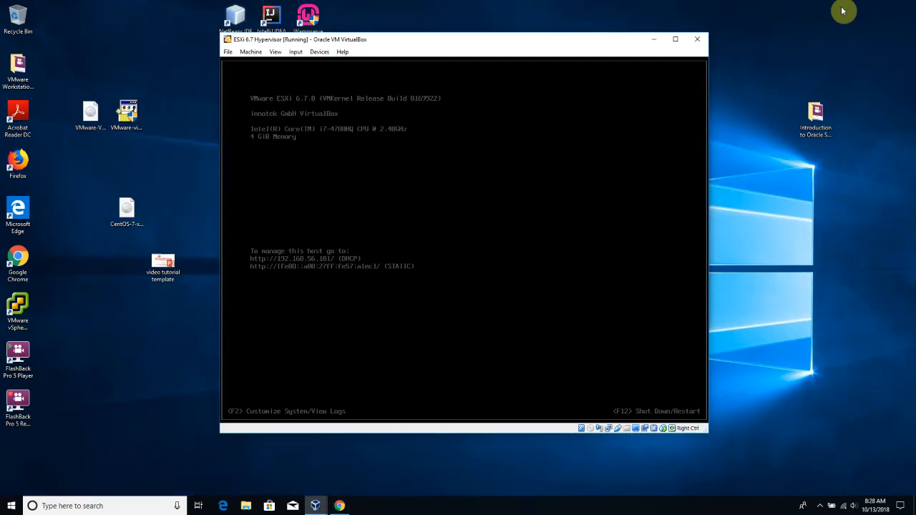
{"action": "left_click", "coordinate": [151, 366]}
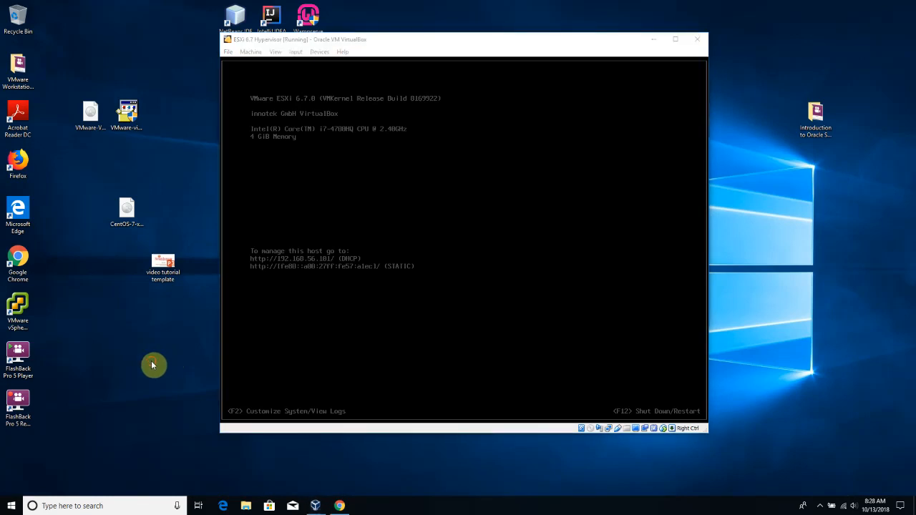